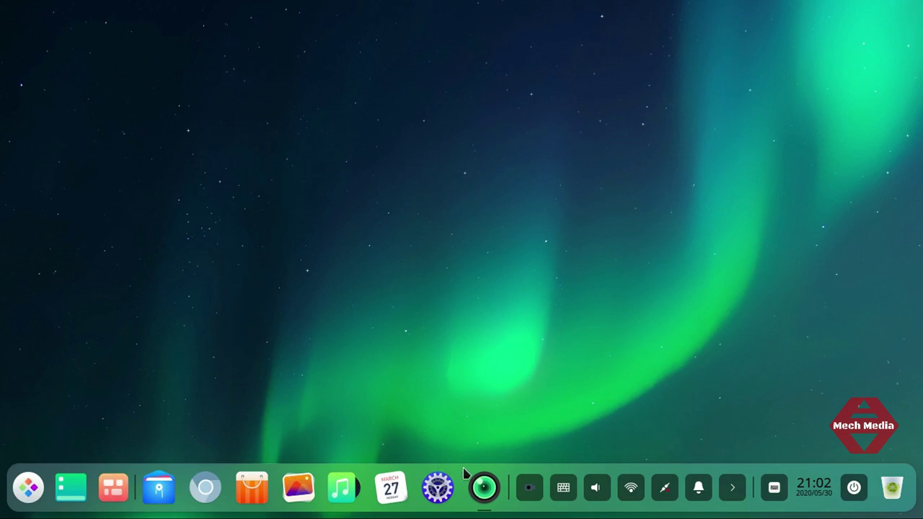
Step: Change the desktop wallpaper to the sand dunes image with misty mountains, chosen from the wallpaper gallery
right_click(158, 65)
mouse_move(205, 105)
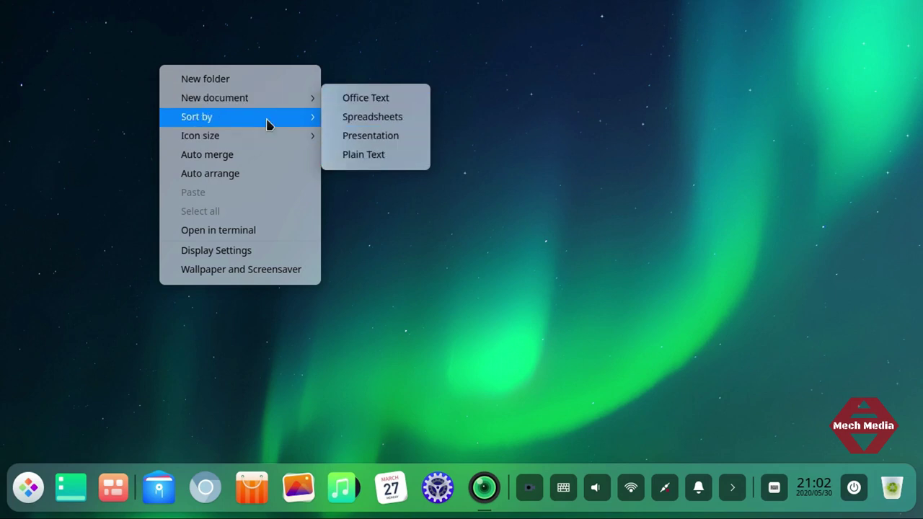
mouse_move(257, 117)
mouse_move(253, 134)
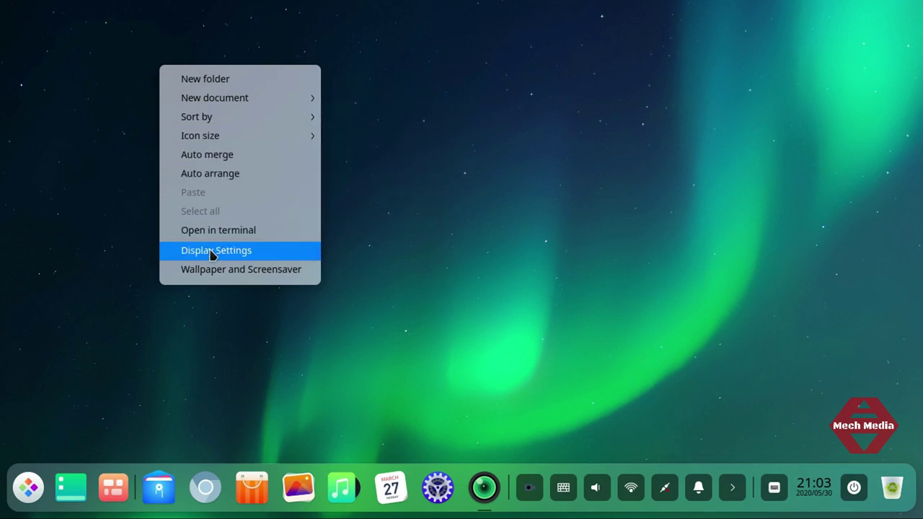
left_click(264, 272)
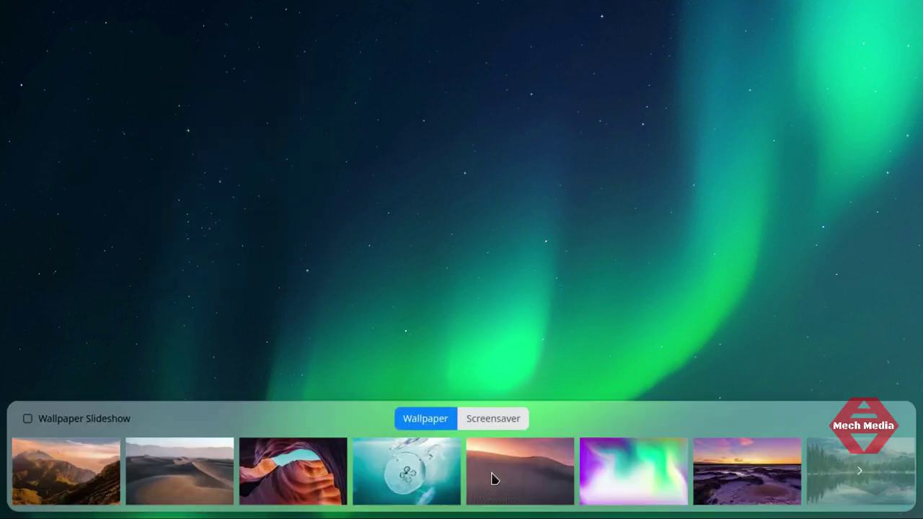
scroll(496, 476, "down", 2)
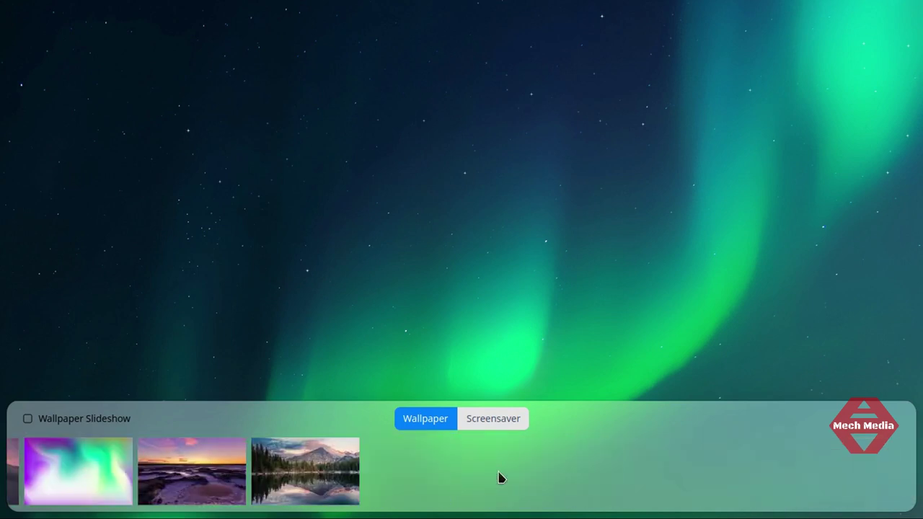
scroll(415, 490, "down", 1)
scroll(415, 488, "down", 4)
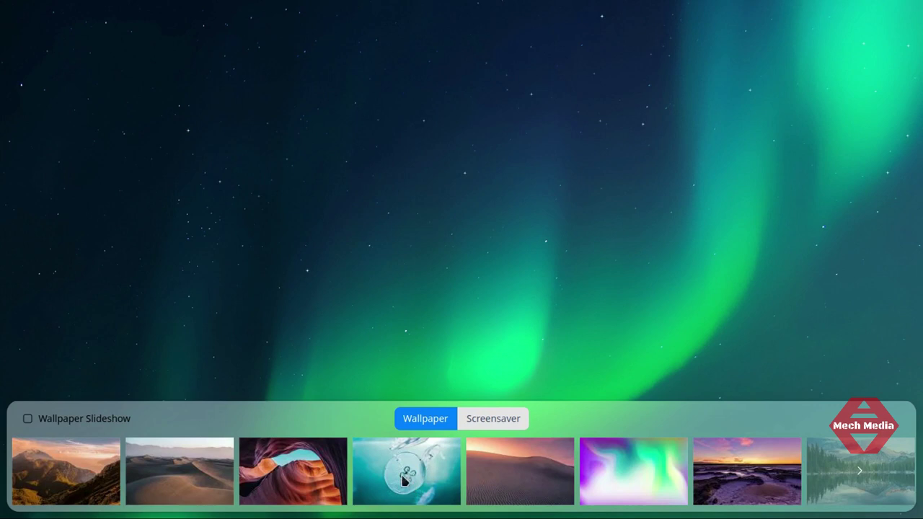
left_click(164, 479)
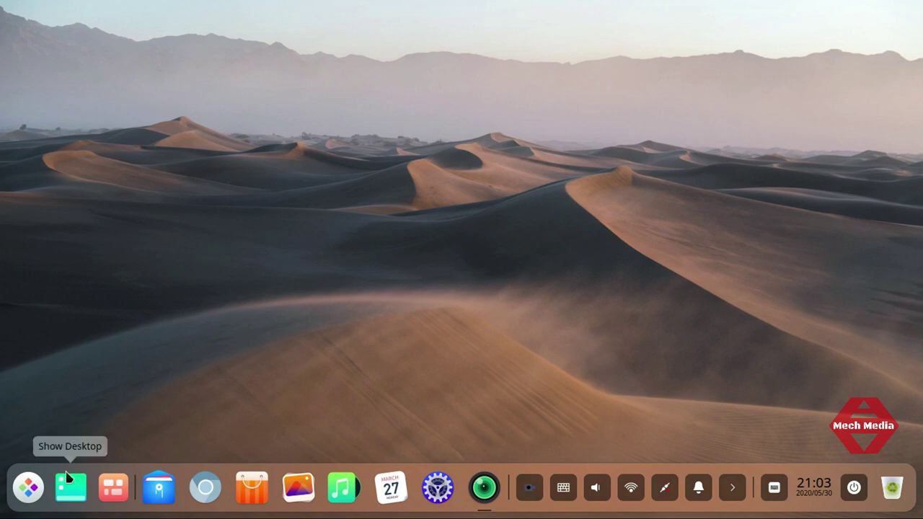
Step: Look over the installed apps in the full-screen launcher and close it
left_click(27, 490)
scroll(443, 255, "up", 3)
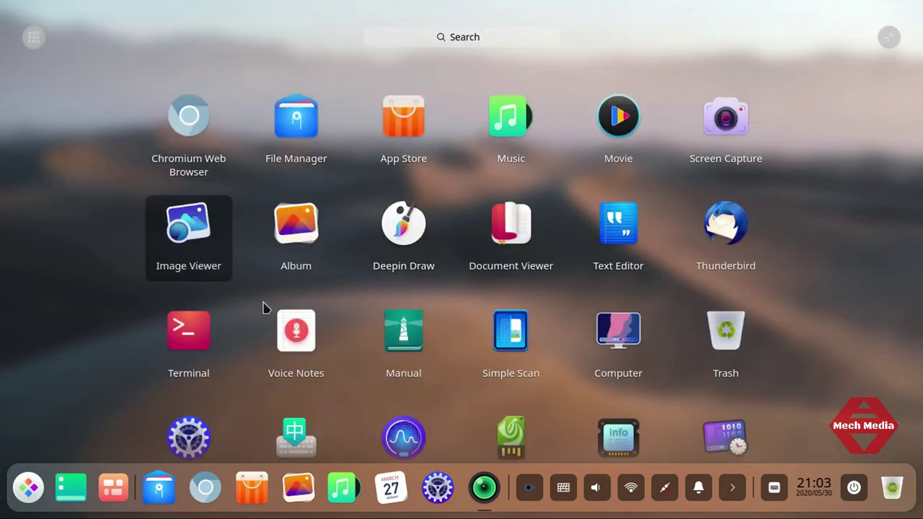
left_click(28, 488)
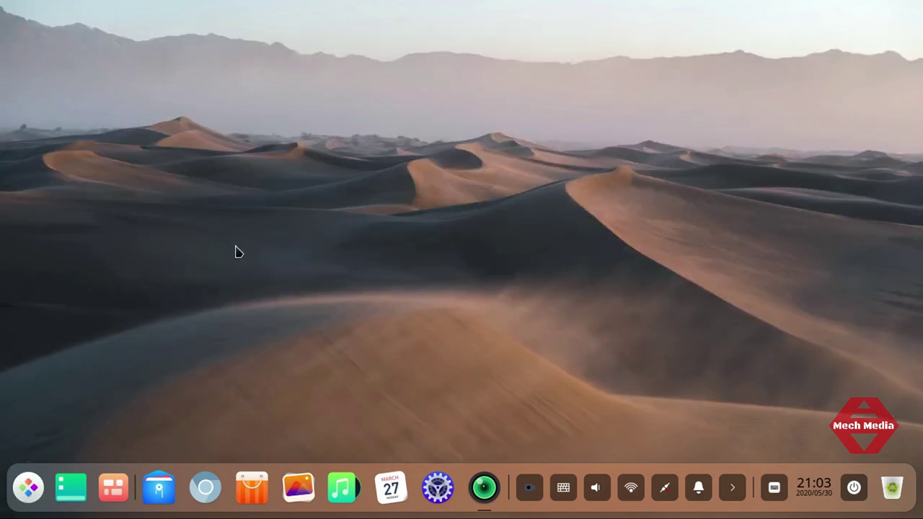
Step: Set the desktop wallpaper to the green aurora image and close the wallpaper gallery
right_click(242, 241)
left_click(303, 441)
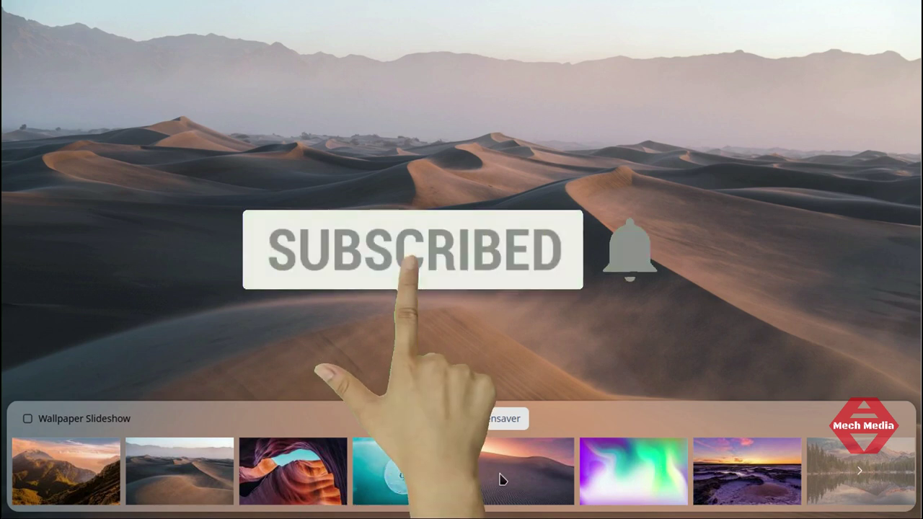
scroll(503, 474, "right", 5)
scroll(504, 476, "right", 8)
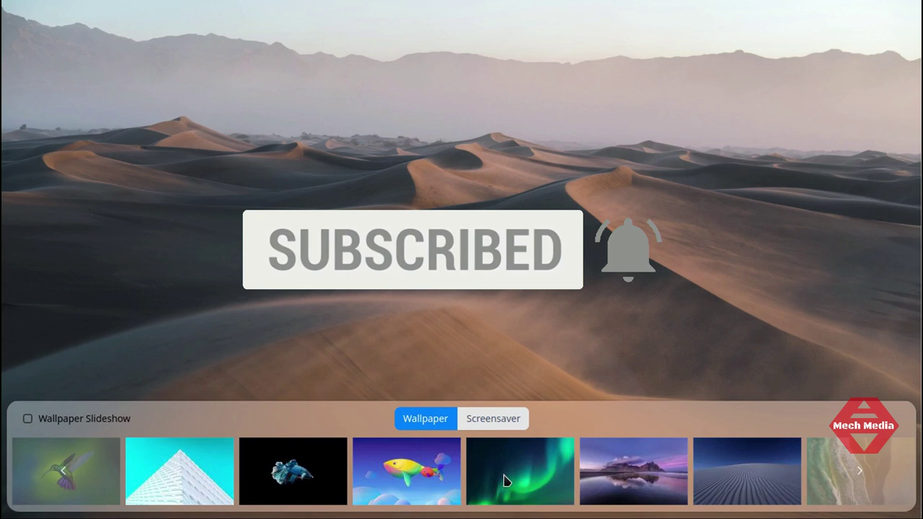
left_click(504, 480)
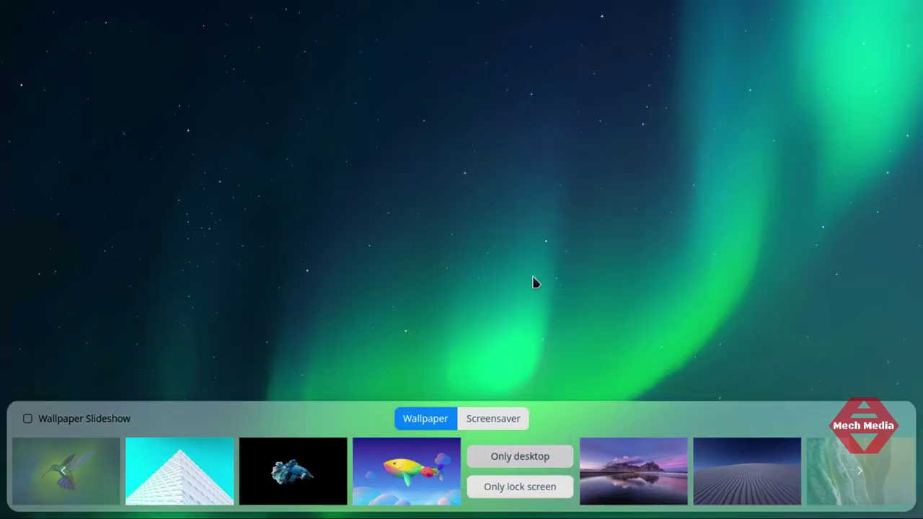
left_click(401, 155)
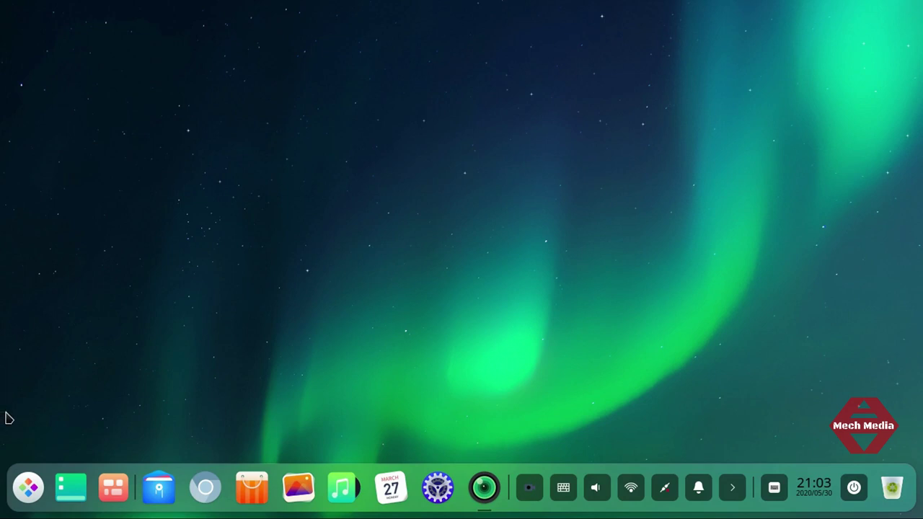
Step: Browse the apps in the full-screen launcher, then in its compact menu view
left_click(28, 487)
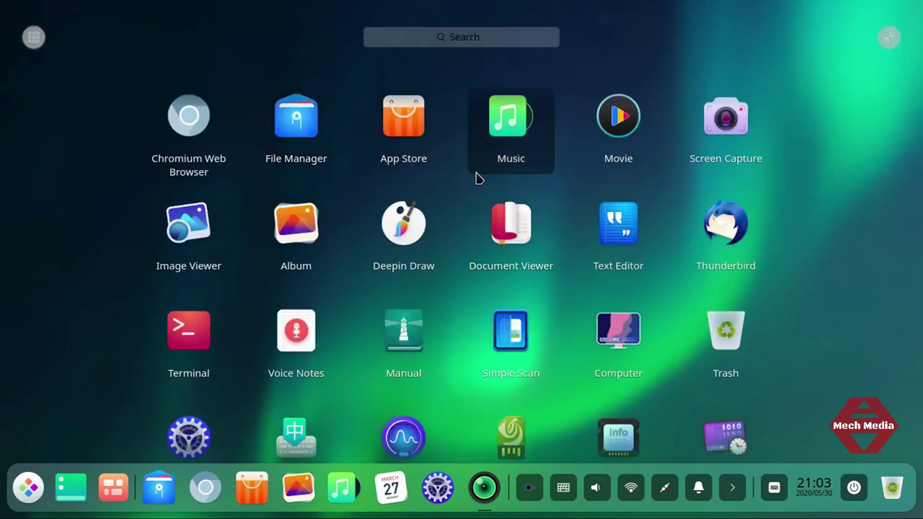
scroll(475, 178, "down", 5)
scroll(476, 180, "up", 5)
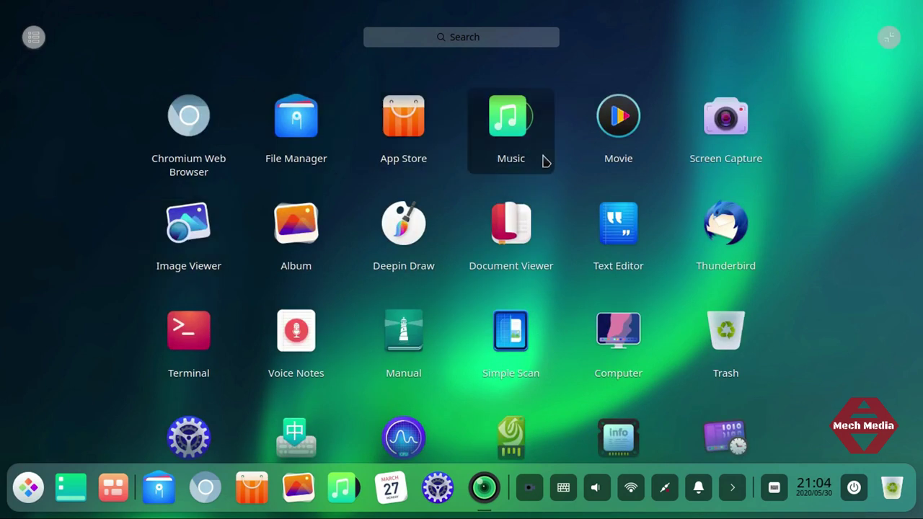
left_click(889, 38)
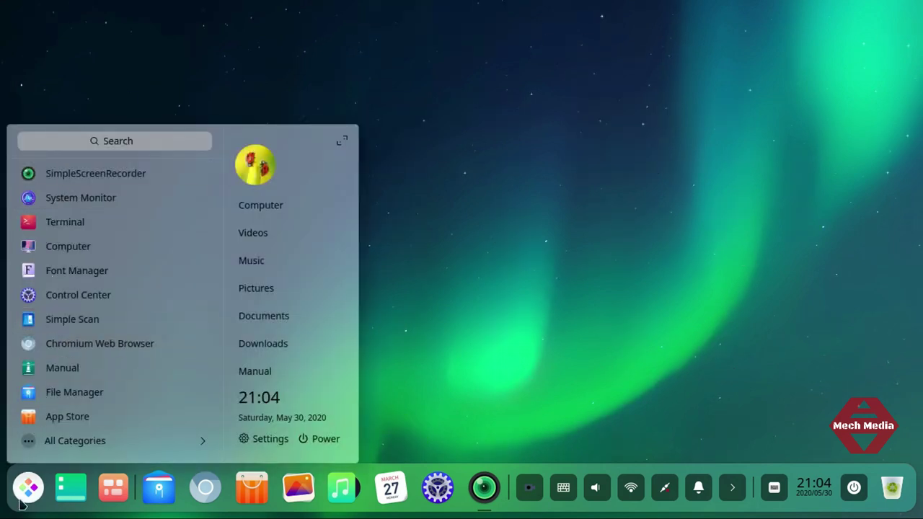
scroll(74, 285, "down", 10)
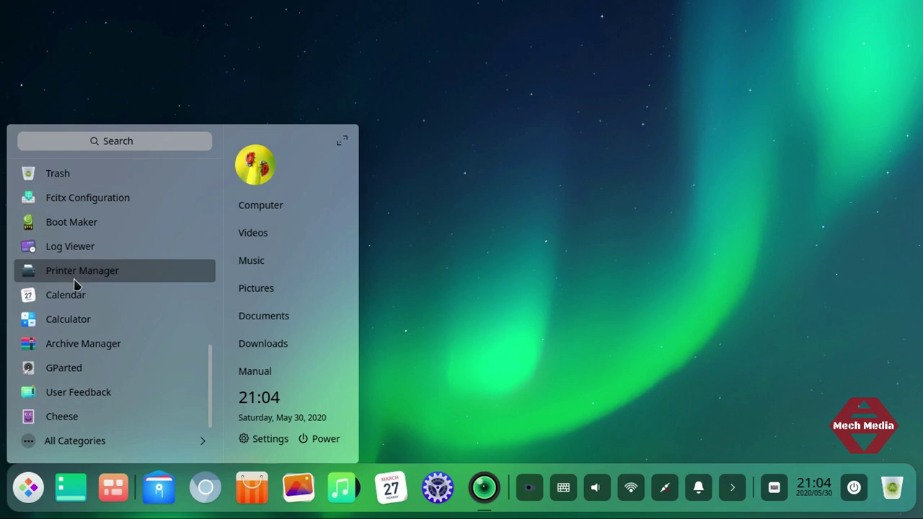
scroll(74, 285, "up", 10)
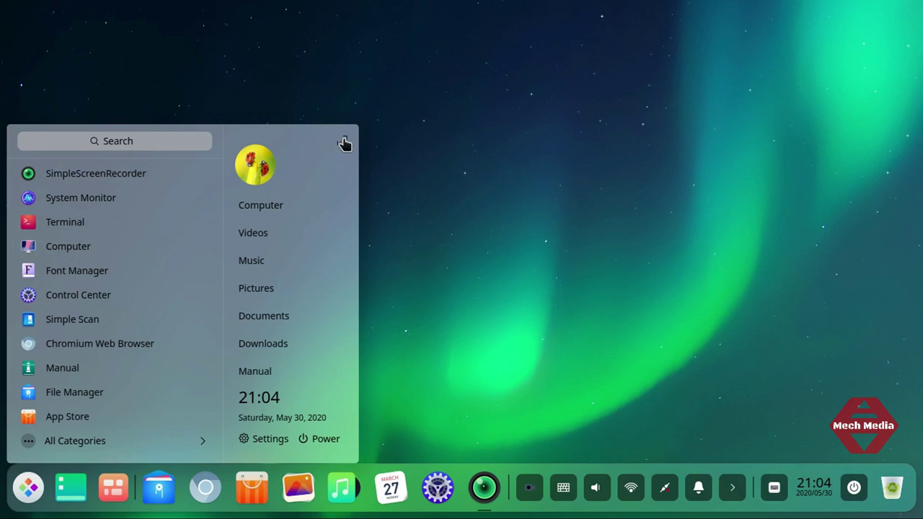
Step: Return the launcher to full-screen view and look through the app grid
left_click(345, 143)
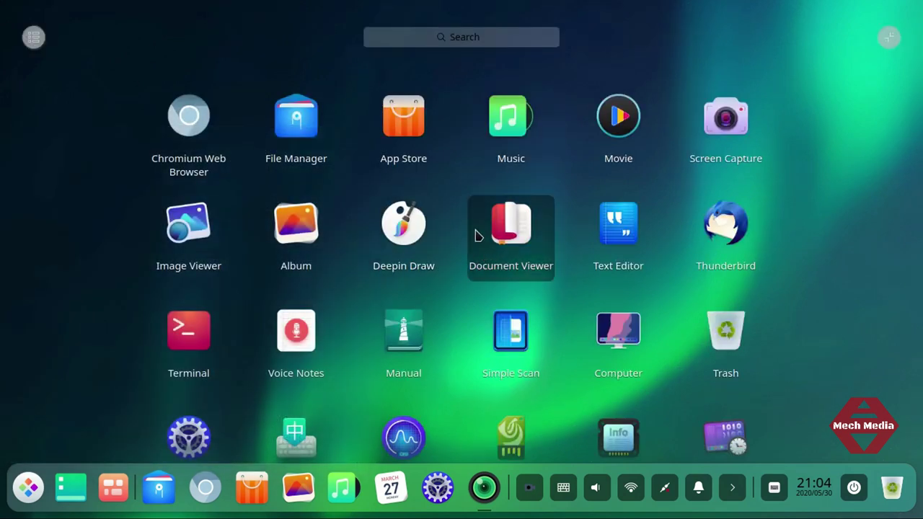
scroll(478, 234, "down", 3)
scroll(478, 233, "up", 3)
Step: Group the launcher apps by category and browse the categories from Internet to System
left_click(34, 38)
scroll(336, 214, "down", 3)
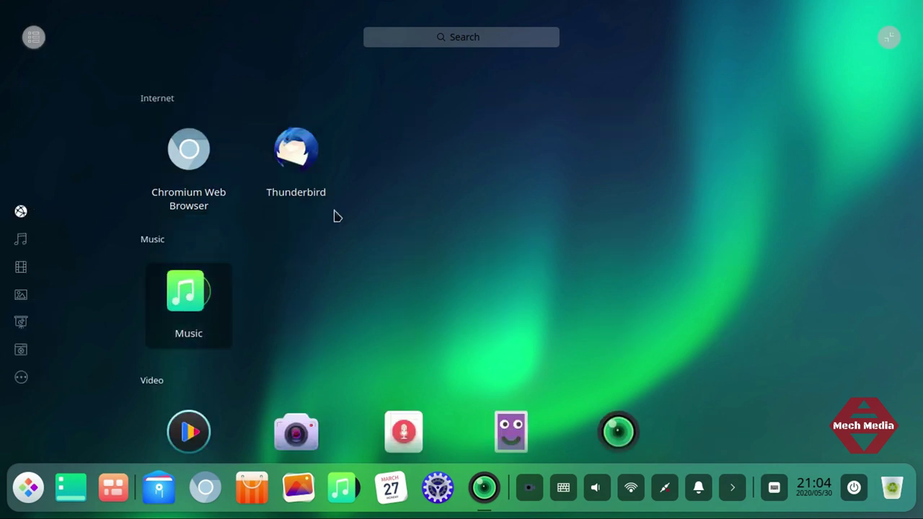
scroll(324, 238, "down", 3)
scroll(324, 238, "up", 5)
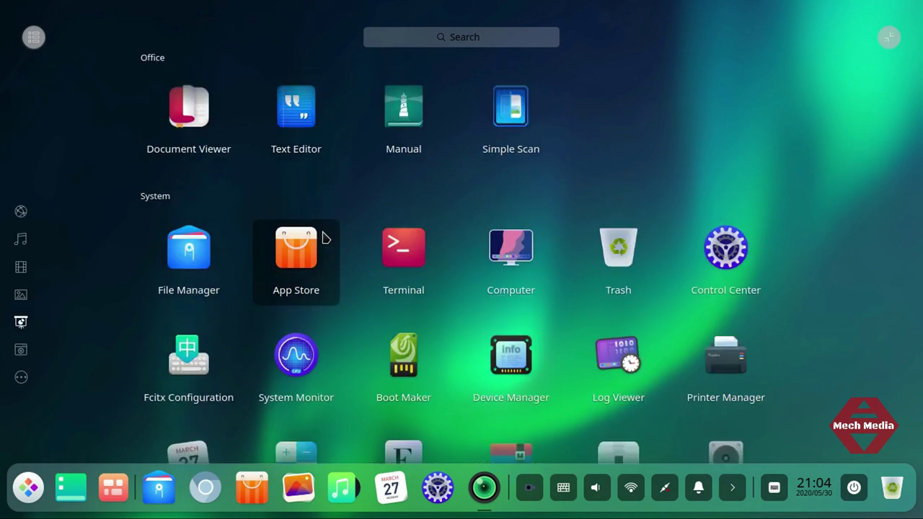
scroll(324, 239, "down", 5)
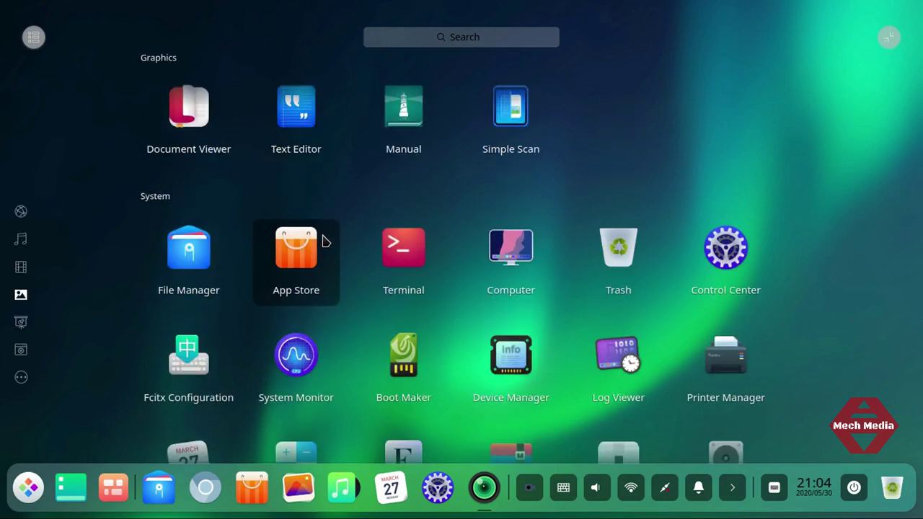
Step: Switch the launcher back to the ungrouped app grid, look through it and close it
left_click(34, 38)
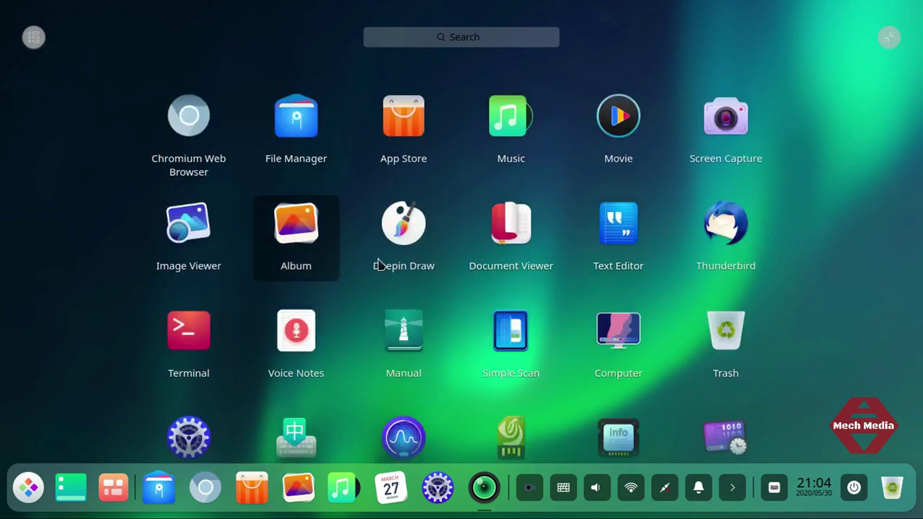
scroll(447, 268, "down", 3)
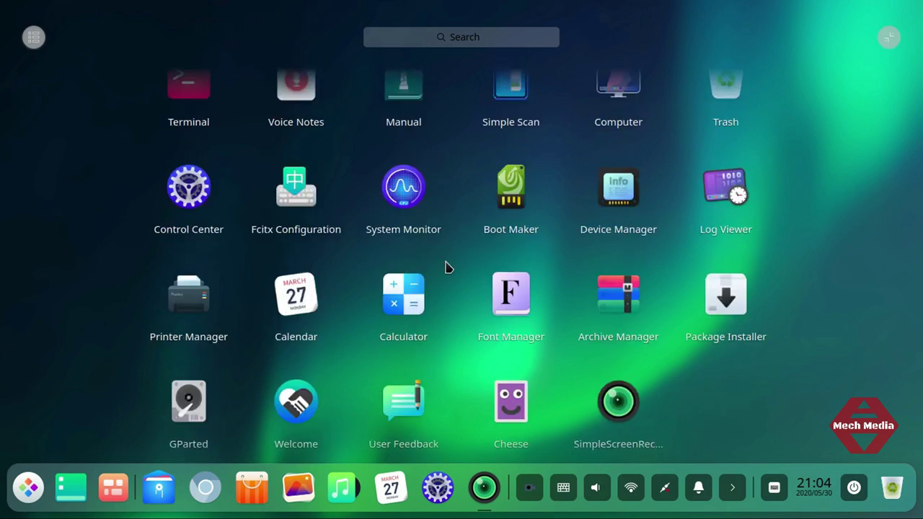
scroll(447, 268, "up", 3)
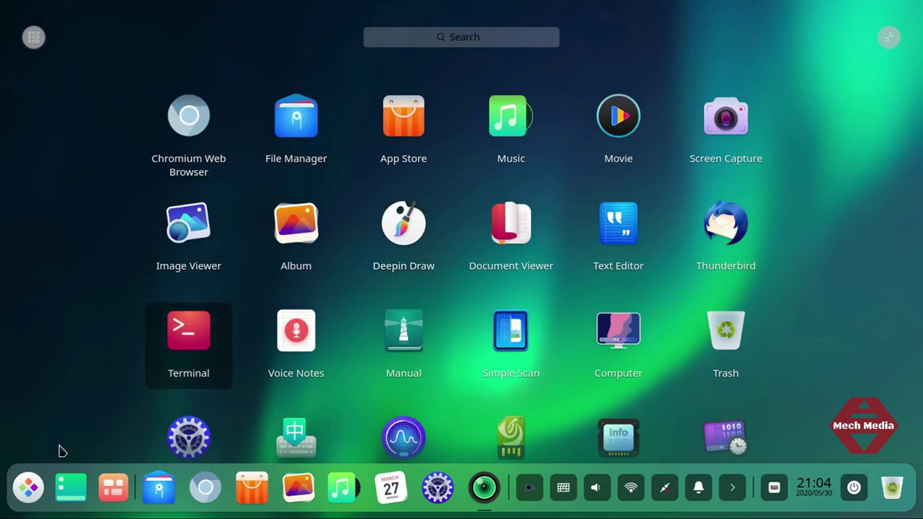
left_click(27, 488)
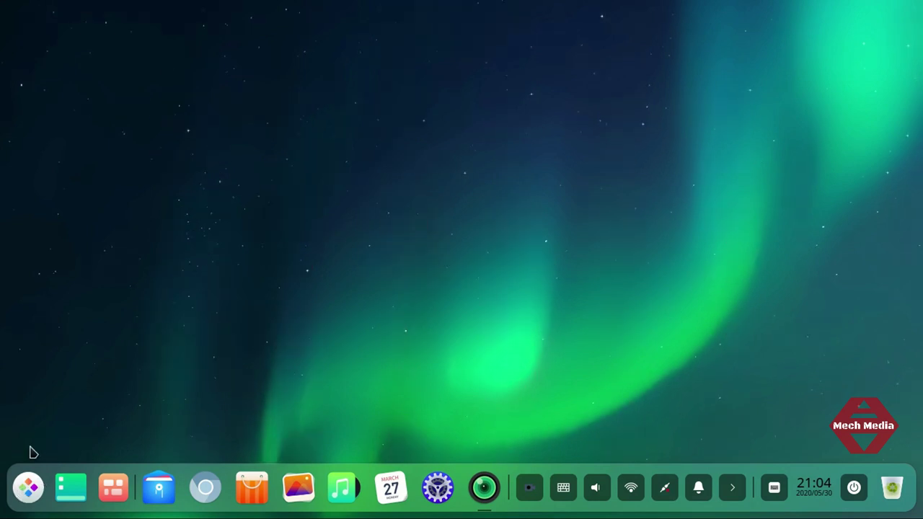
Step: Launch Chromium Web Browser from the app launcher
left_click(23, 490)
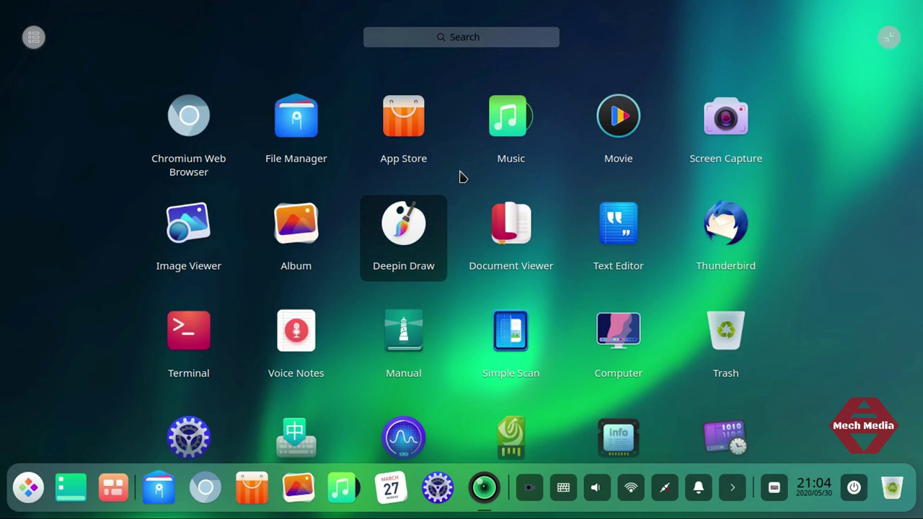
scroll(462, 177, "down", 3)
scroll(462, 177, "up", 3)
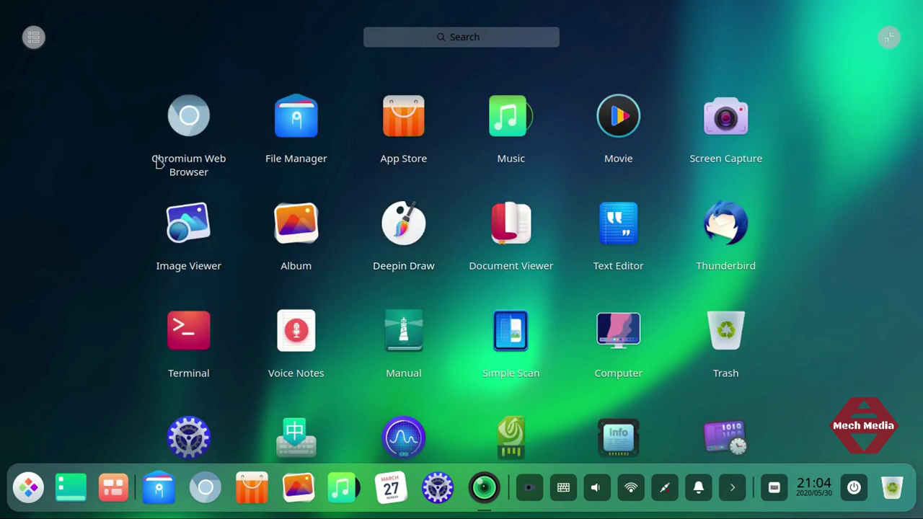
left_click(182, 124)
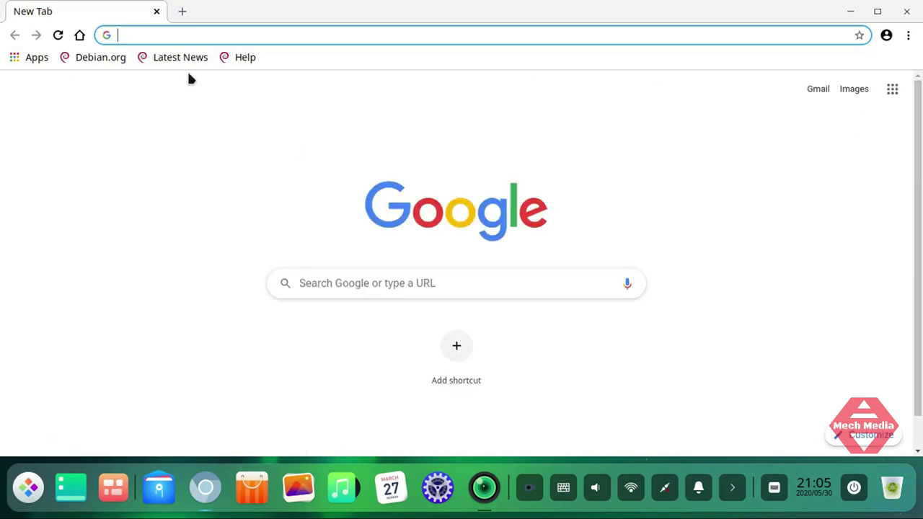
Step: View the bookmarked Debian.org page, replace its tab with a new empty one and minimize the browser
left_click(92, 60)
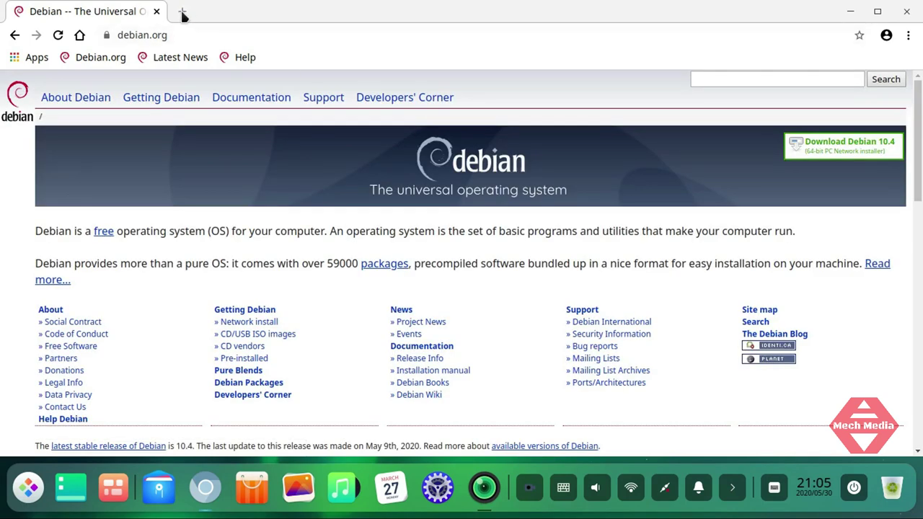
left_click(182, 14)
left_click(155, 12)
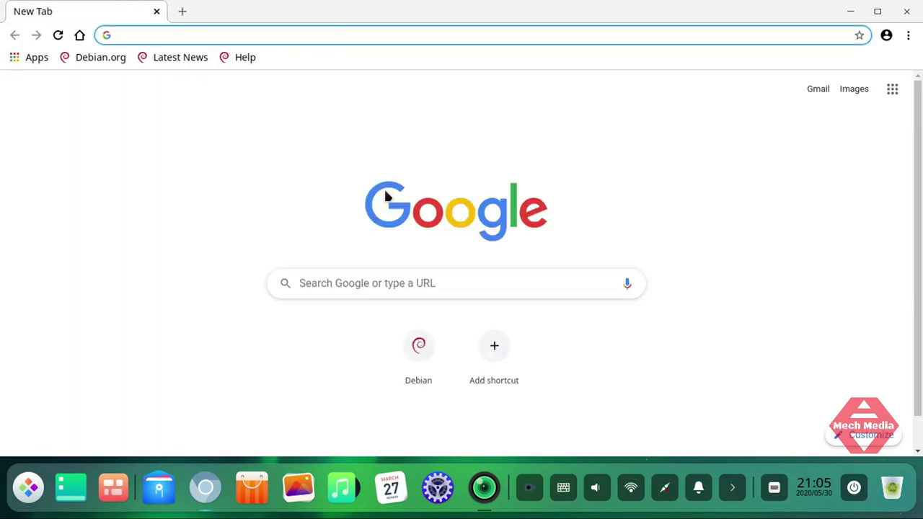
left_click(849, 11)
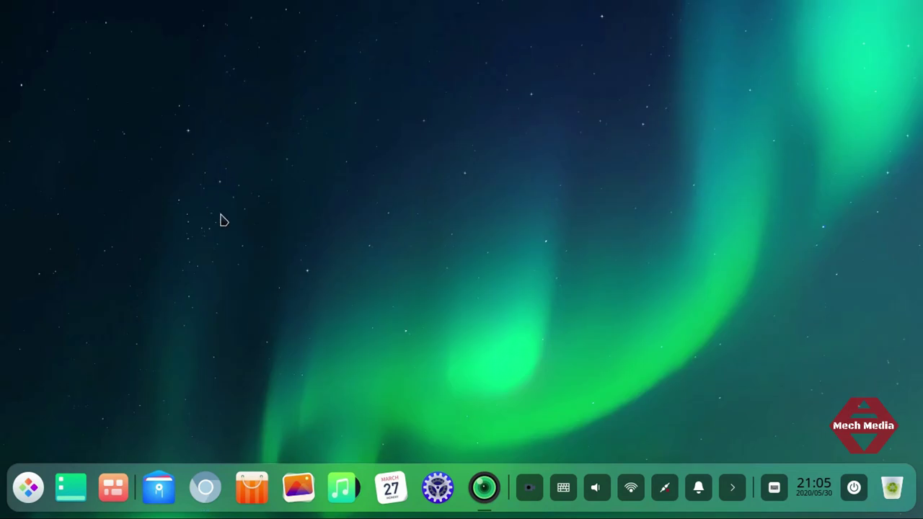
Step: Open File Manager from the launcher and examine the directories and disks under Computer
left_click(19, 491)
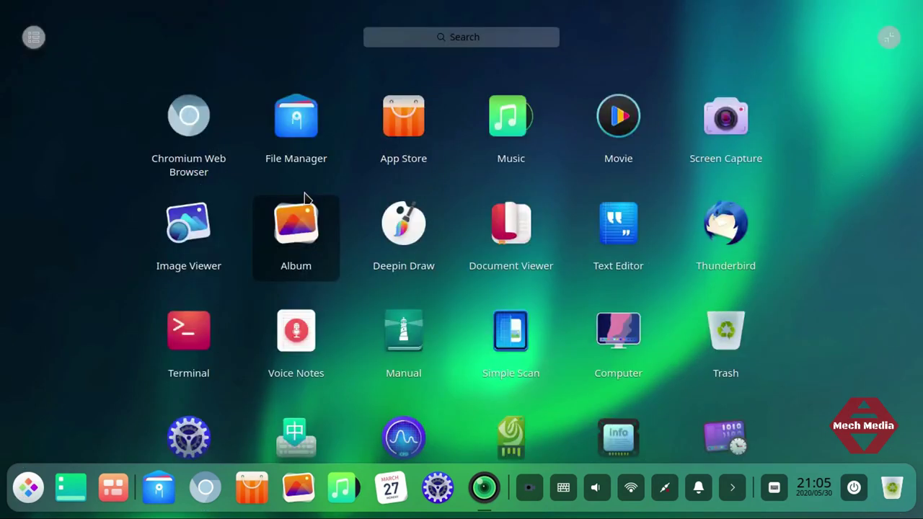
left_click(301, 140)
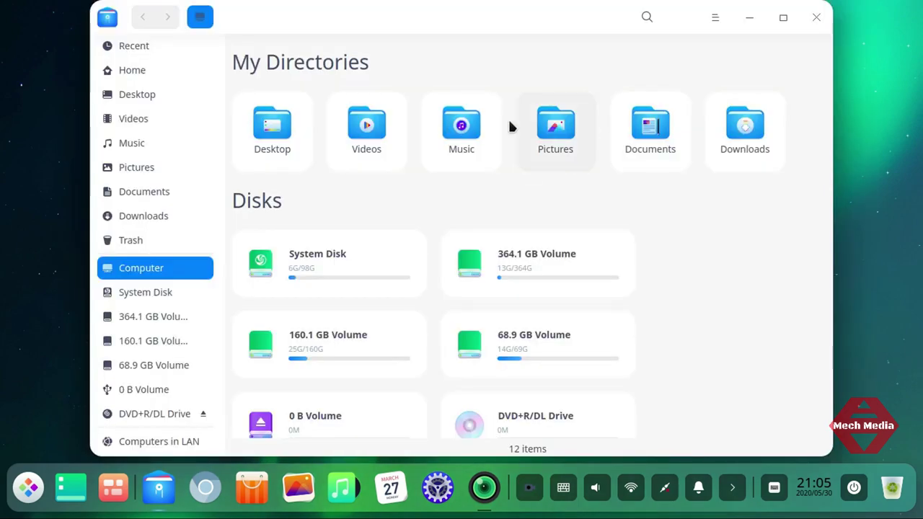
scroll(408, 245, "down", 1)
scroll(409, 245, "up", 1)
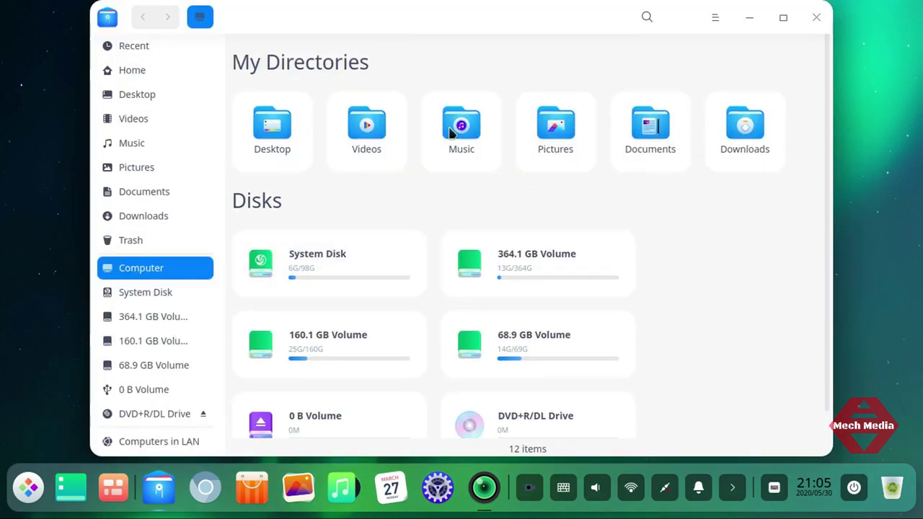
scroll(443, 207, "down", 1)
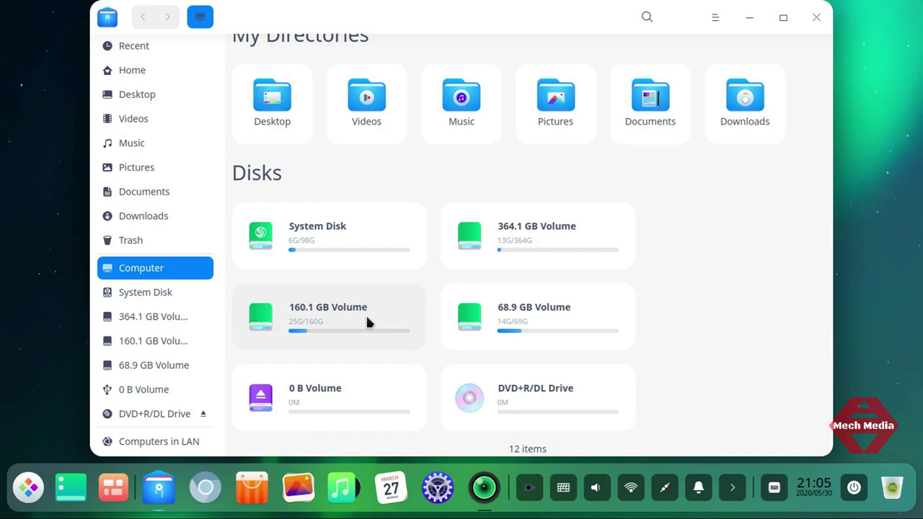
Step: View the Pictures and Downloads folders from Computer, returning to the Computer overview after each one
scroll(367, 320, "up", 1)
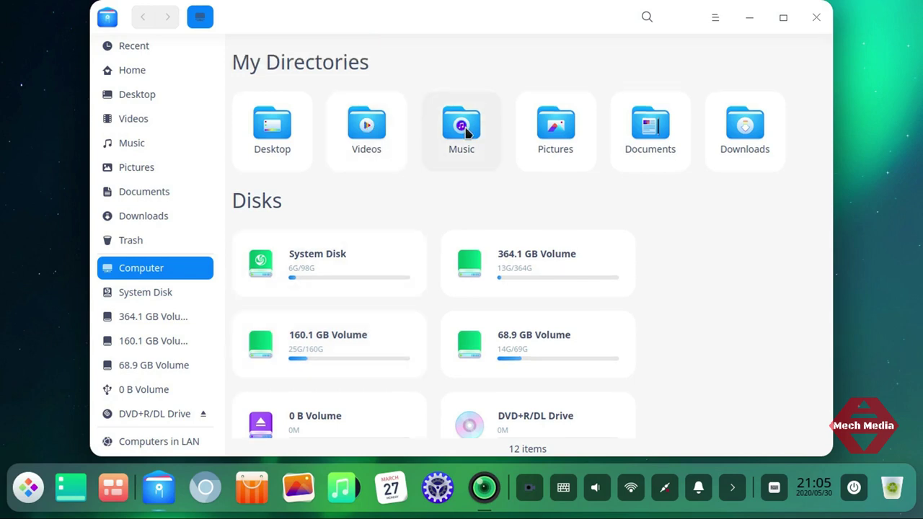
double_click(550, 136)
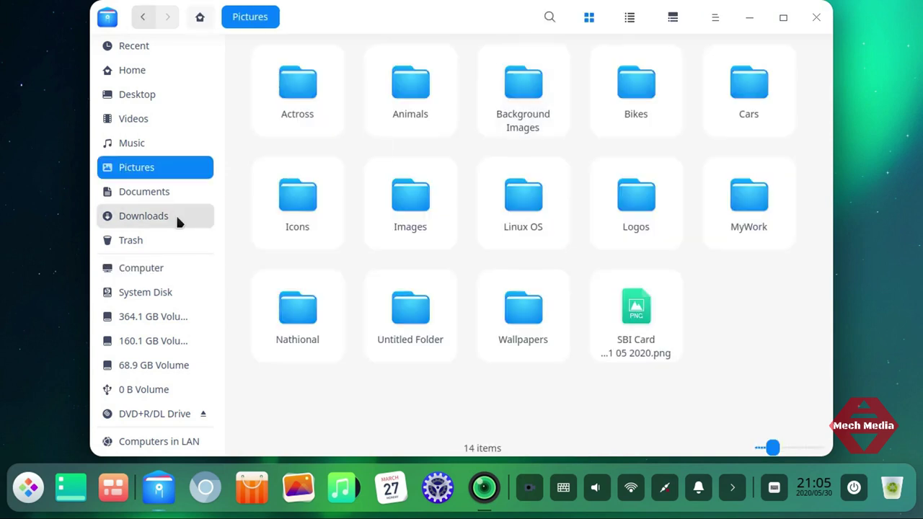
left_click(141, 17)
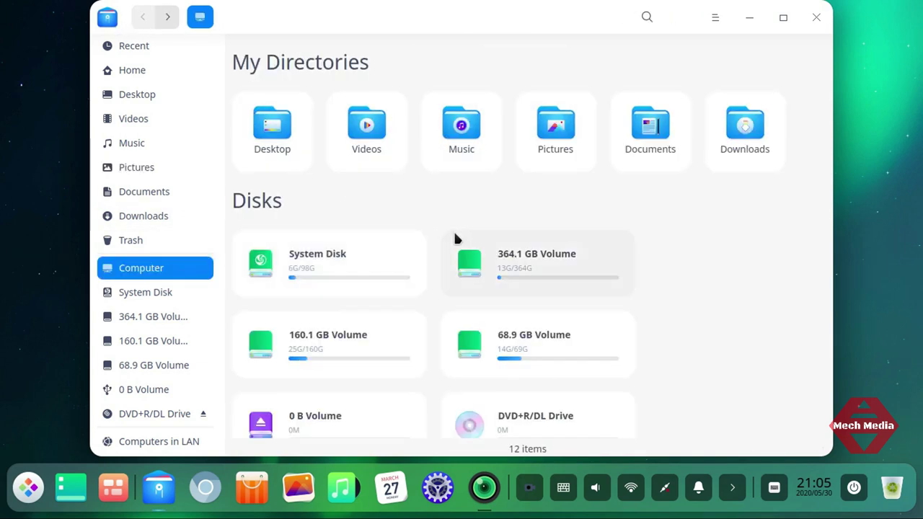
double_click(561, 141)
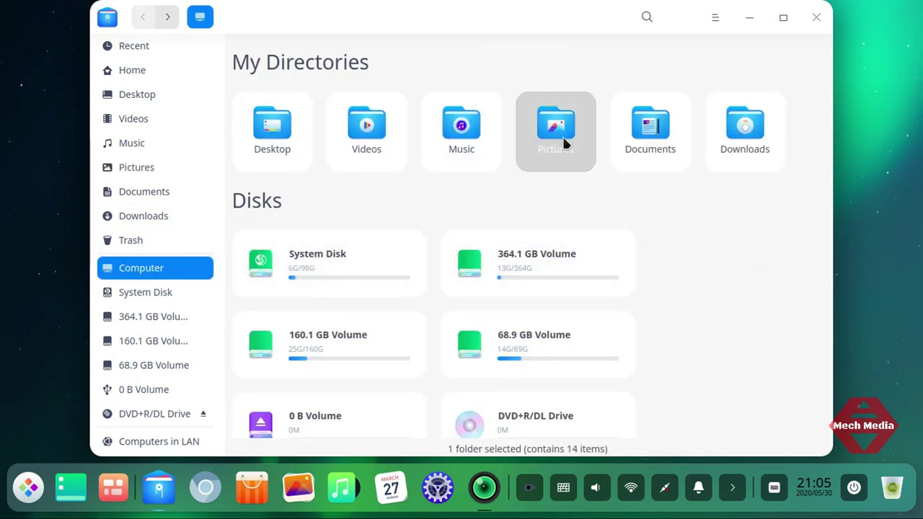
left_click(142, 18)
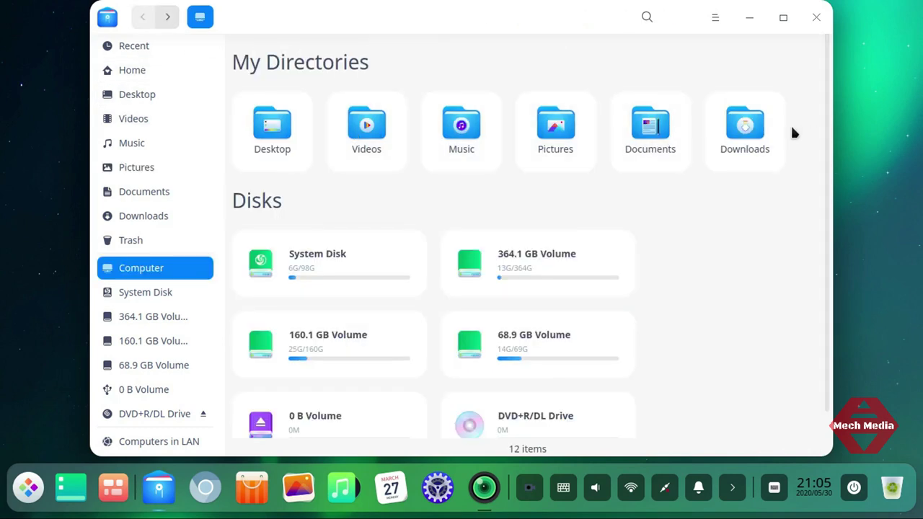
double_click(747, 137)
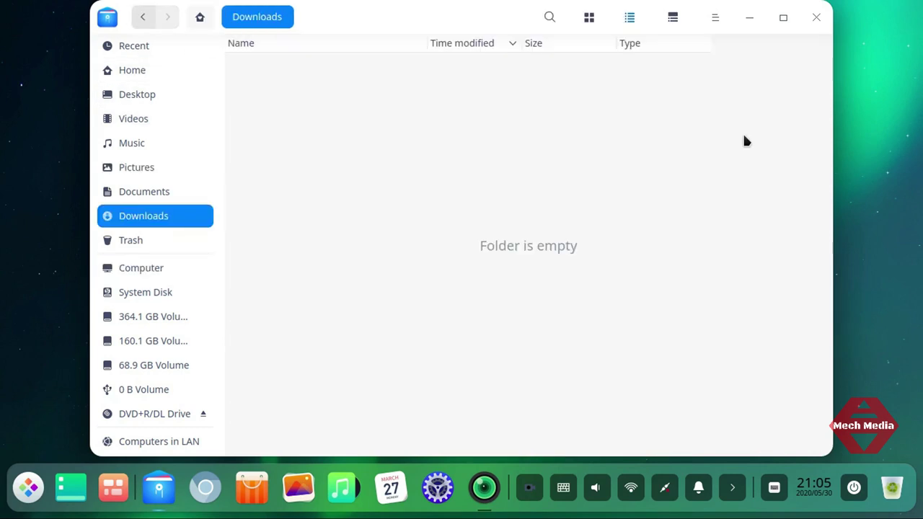
left_click(140, 17)
Step: View the Movies folder inside Videos and its context menu options, then go back to the Computer overview
double_click(369, 136)
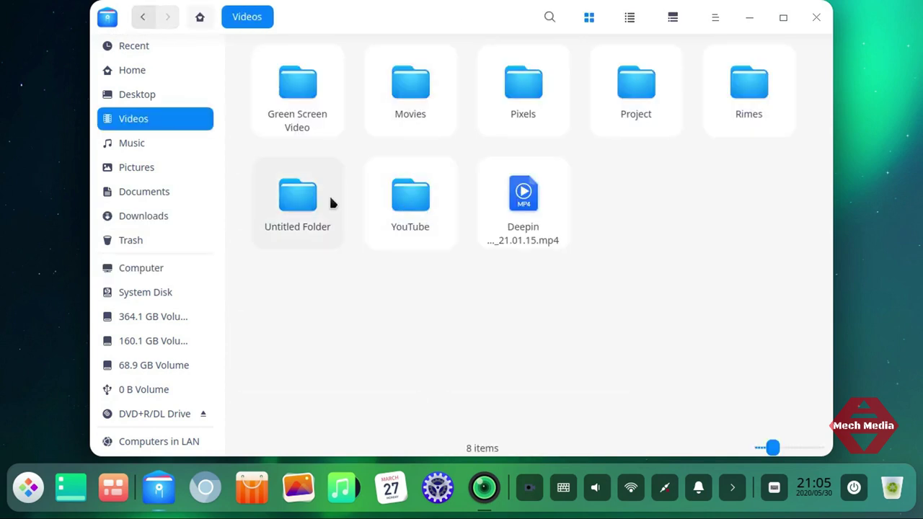
double_click(408, 105)
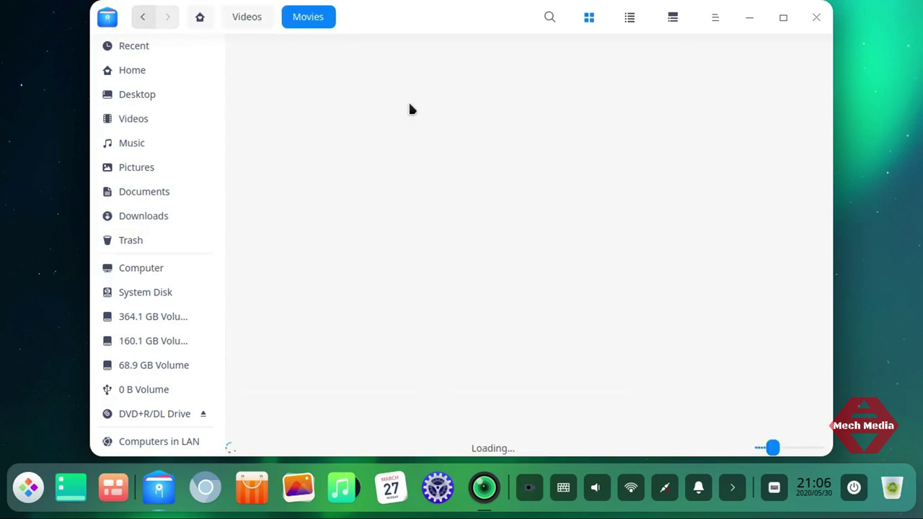
right_click(563, 250)
left_click(379, 263)
right_click(459, 336)
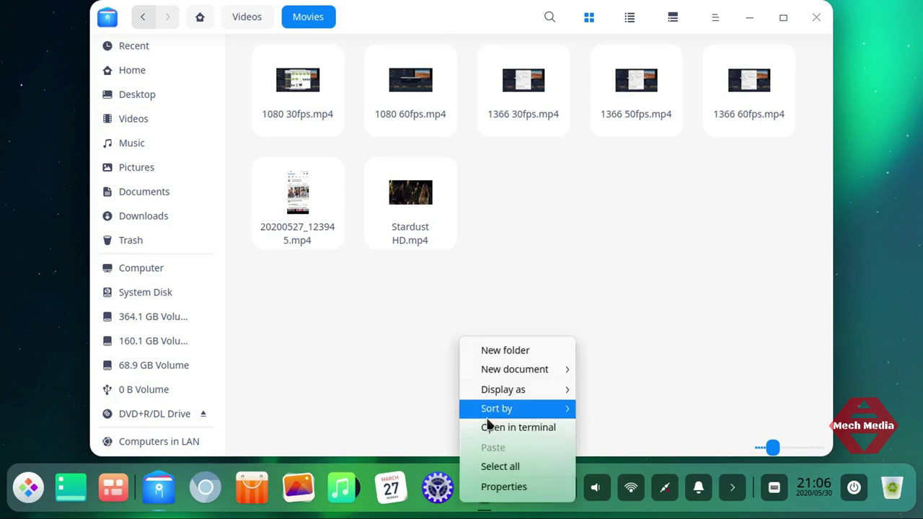
left_click(517, 275)
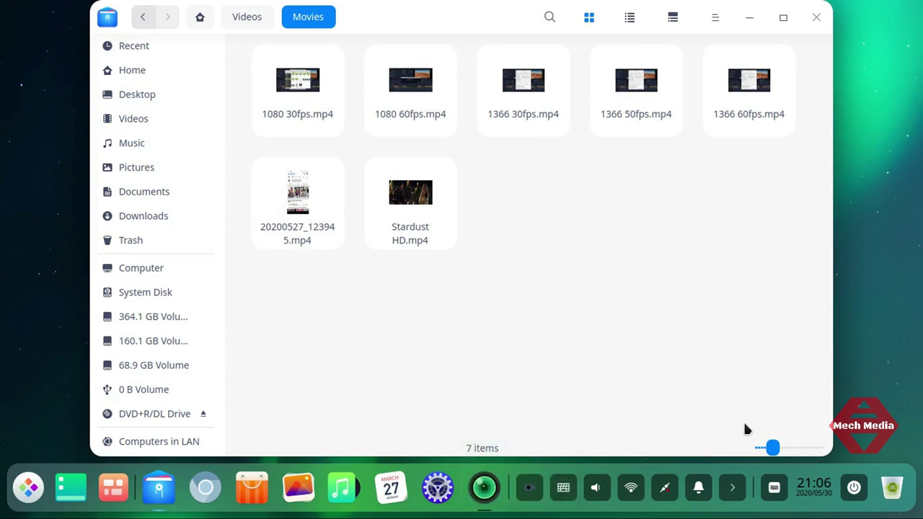
left_click(143, 18)
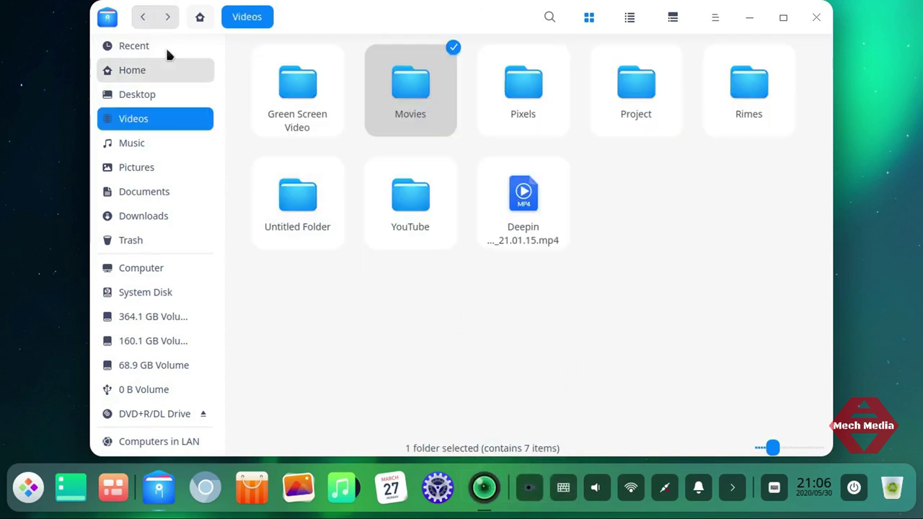
left_click(143, 17)
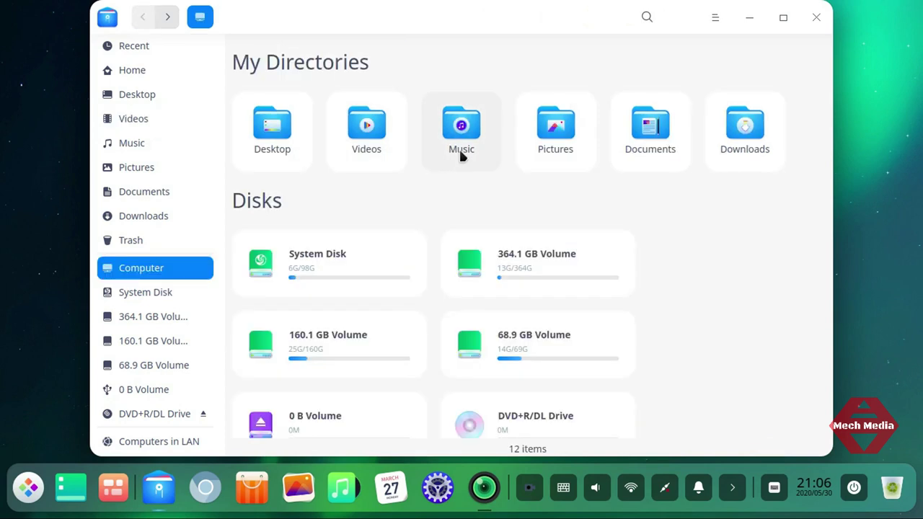
Step: View the Pictures folder, try adjusting its icon size and close File Manager
double_click(530, 129)
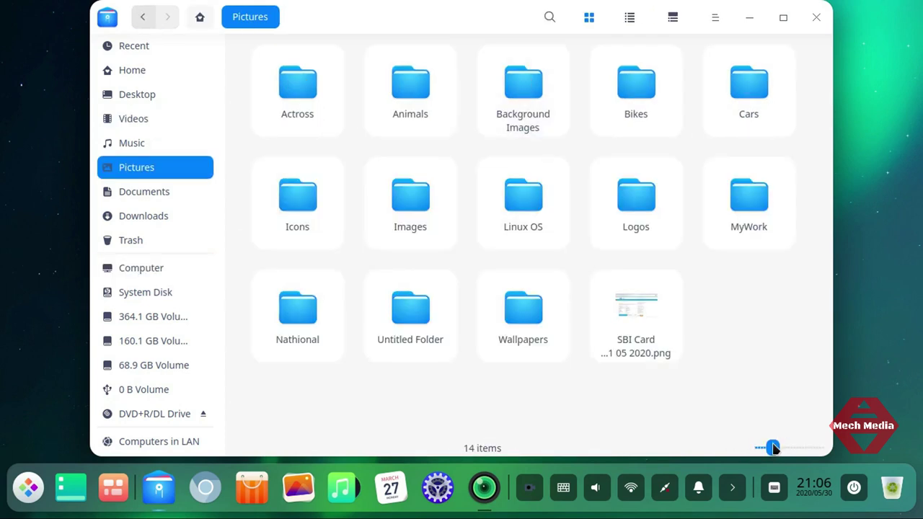
mouse_move(772, 447)
left_mouse_down()
mouse_move(806, 449)
mouse_move(779, 448)
left_mouse_up()
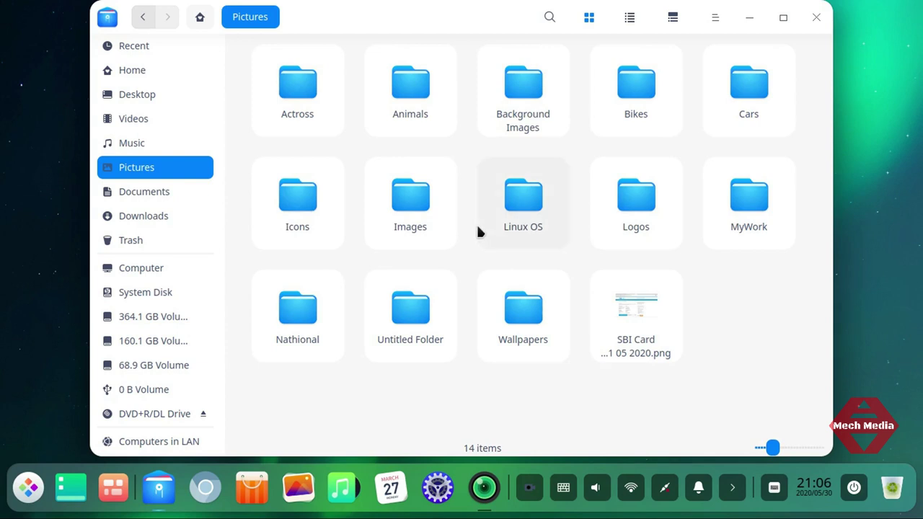
left_click(815, 18)
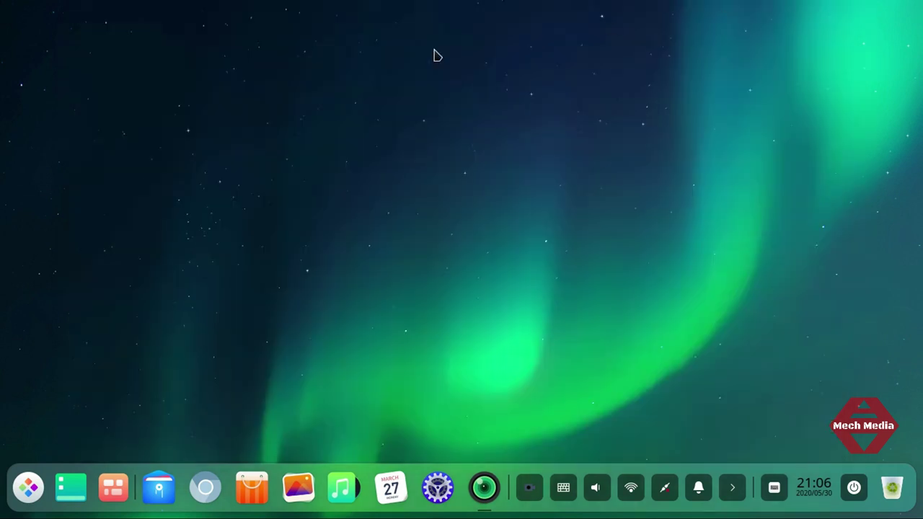
Step: Launch App Store from the launcher and maximize its window
left_click(26, 488)
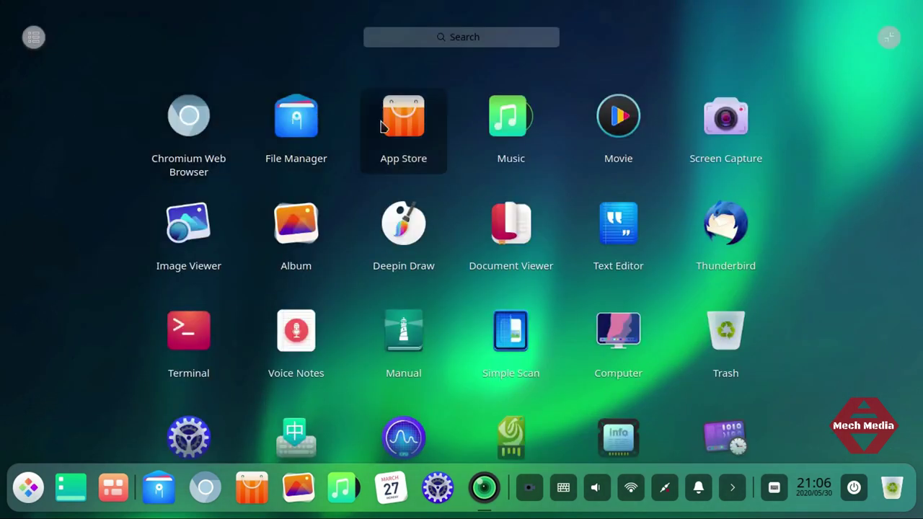
left_click(412, 128)
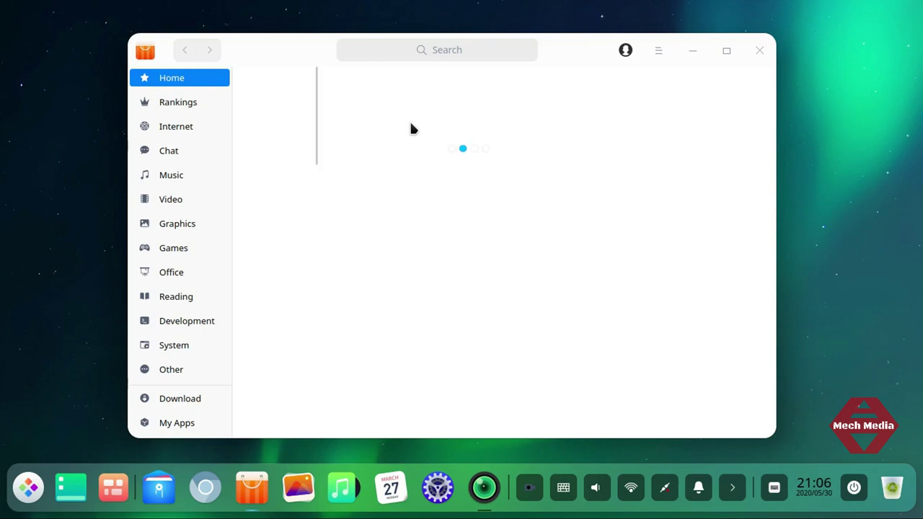
left_click_drag(573, 47, 562, 34)
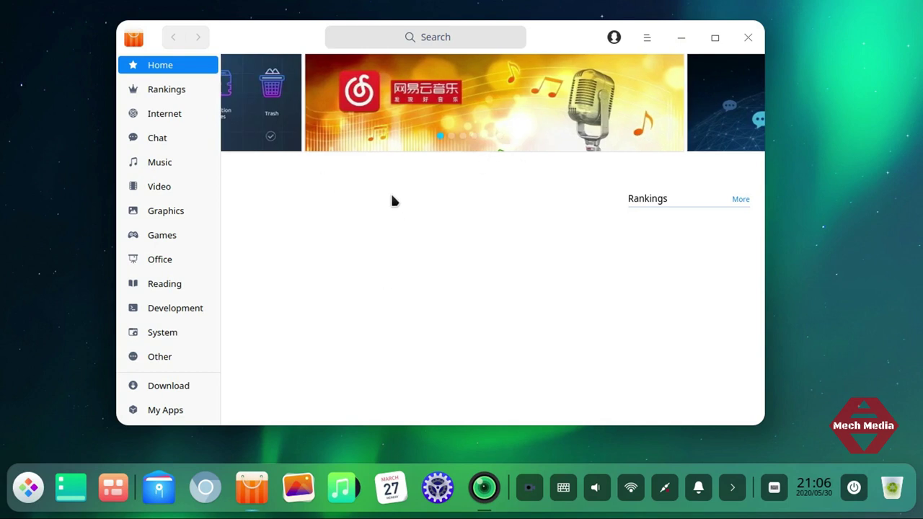
left_click(715, 37)
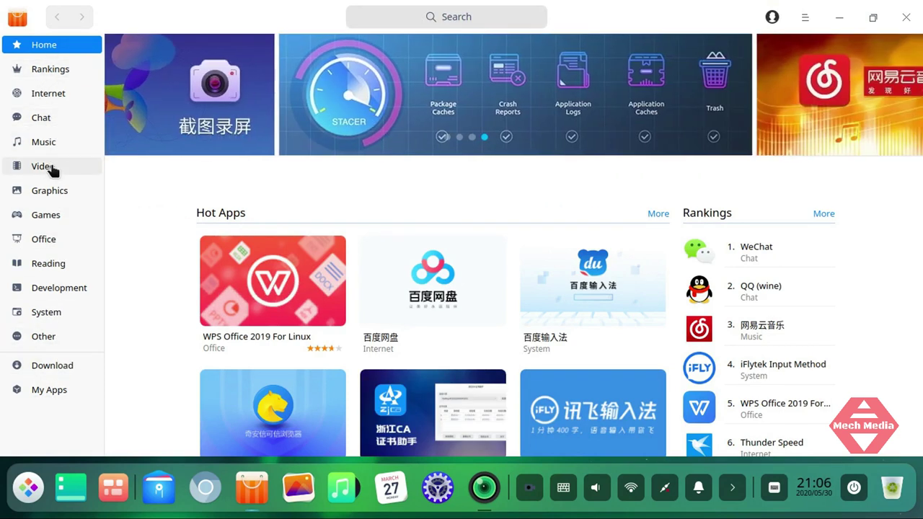
Step: Browse the apps in the App Store's Video category and return to the beginning of the list
left_click(48, 168)
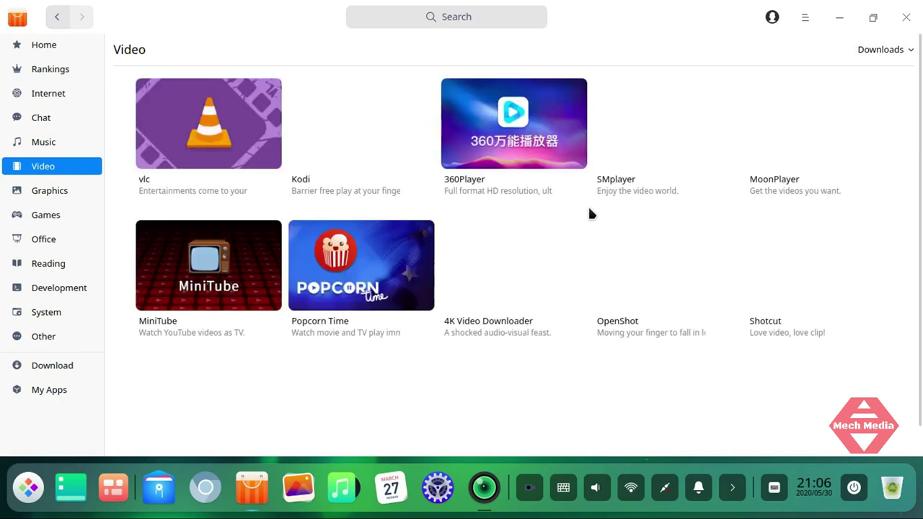
scroll(588, 205, "down", 3)
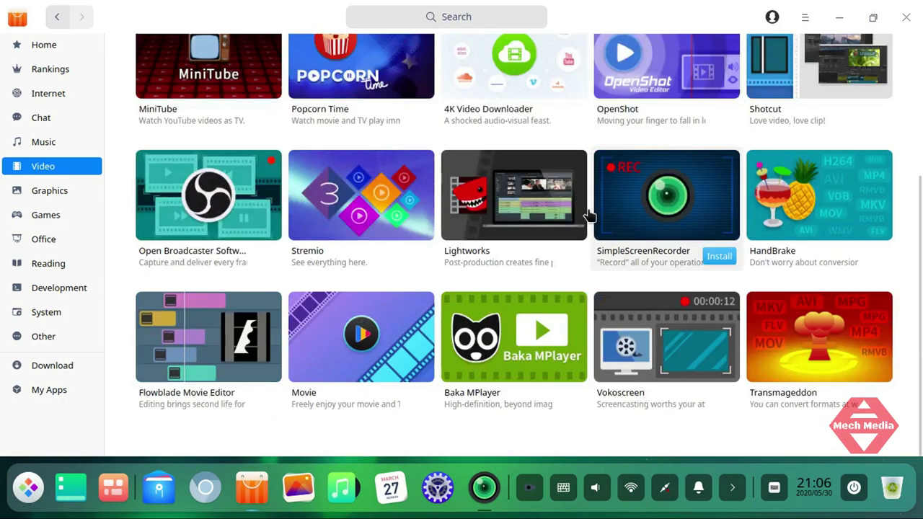
scroll(589, 214, "down", 2)
scroll(589, 214, "down", 3)
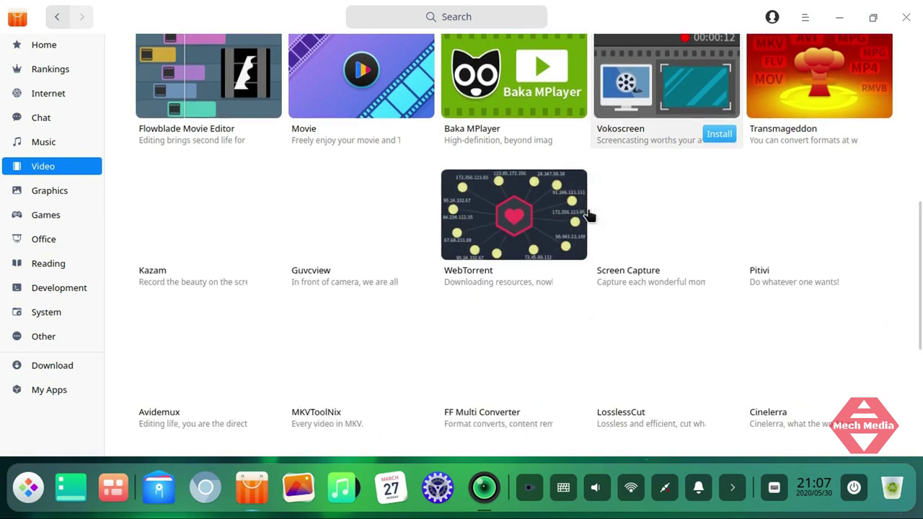
scroll(590, 213, "up", 8)
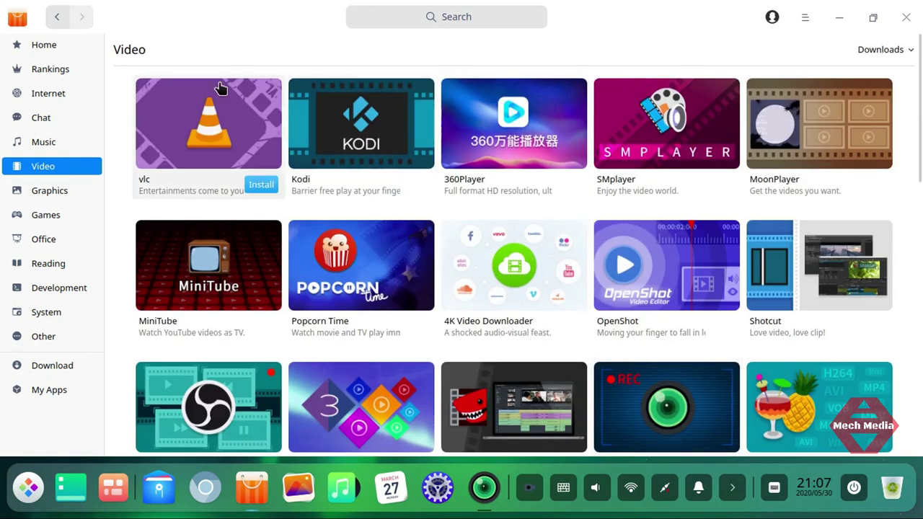
Step: Open the vlc details page and install the app
left_click(193, 112)
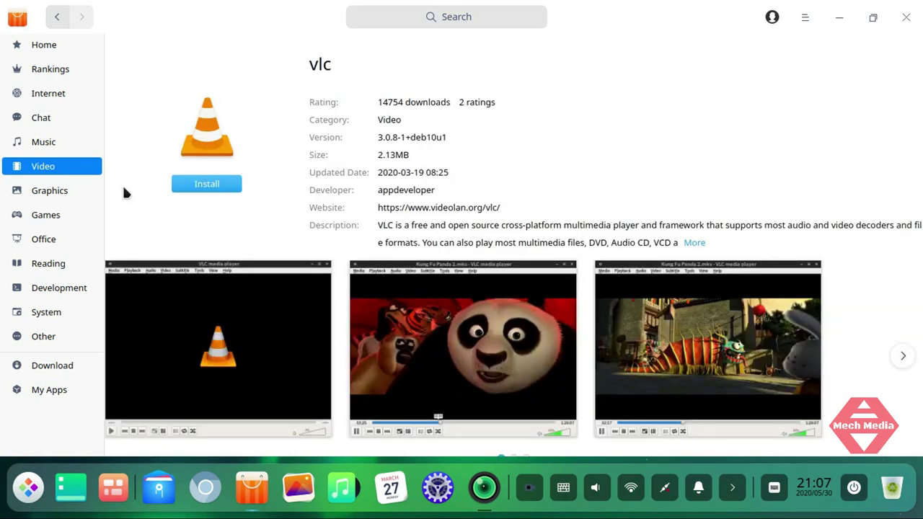
left_click(207, 186)
left_click(206, 186)
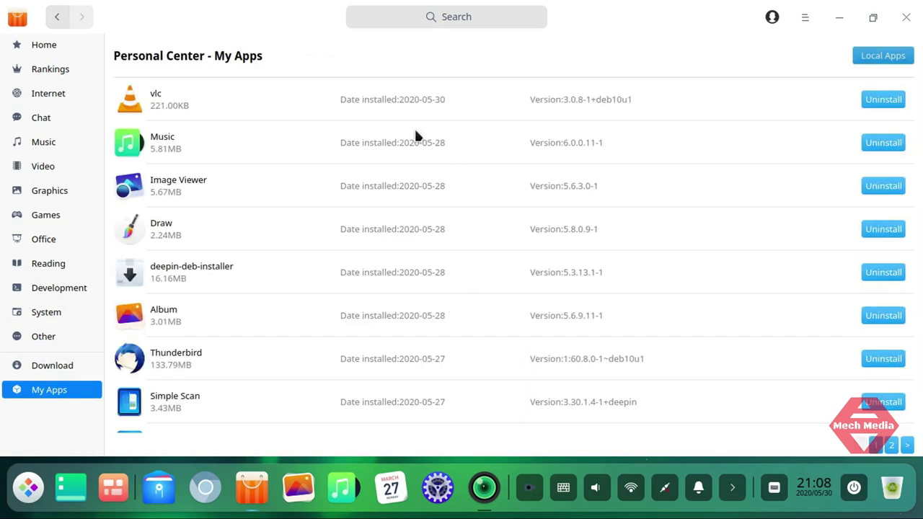
Step: Review the installed apps listed under My Apps and close the App Store
scroll(296, 339, "down", 5)
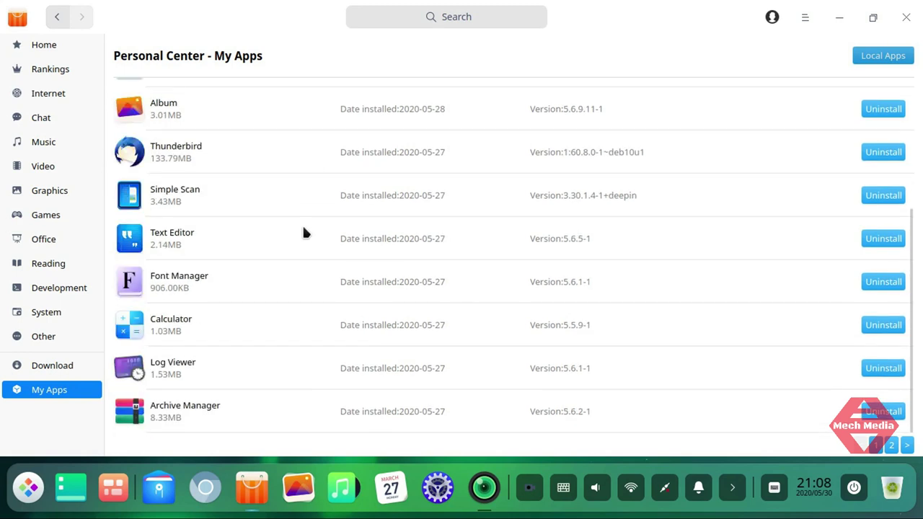
scroll(303, 230, "up", 5)
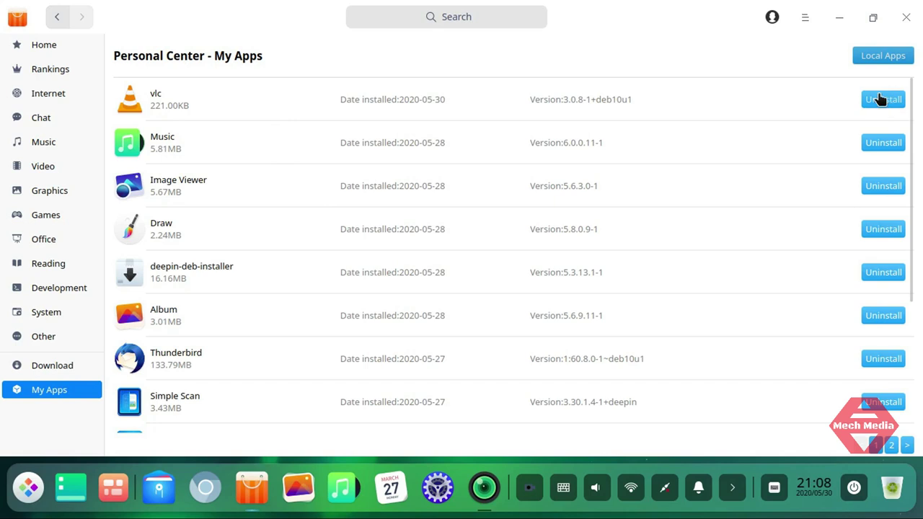
scroll(889, 245, "down", 5)
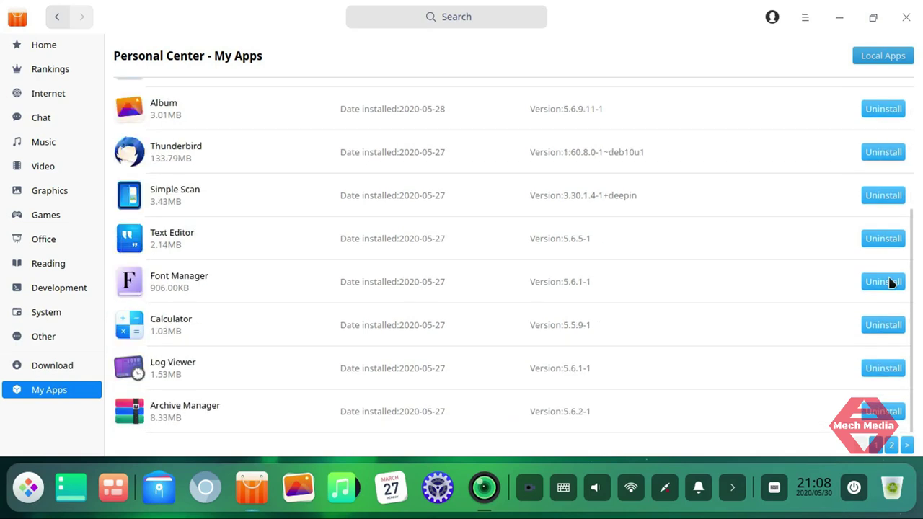
scroll(438, 234, "up", 5)
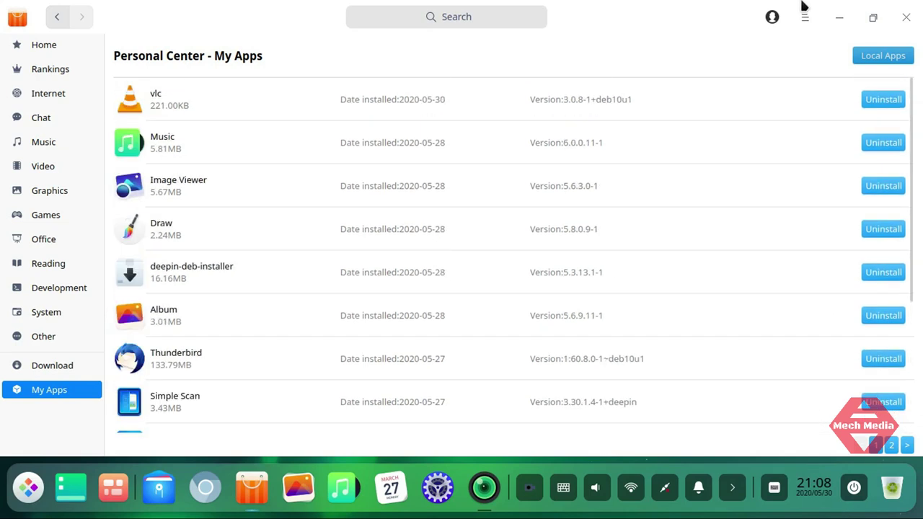
left_click(906, 16)
Step: Open the launcher, view the context options for the Music app and dismiss them
left_click(29, 484)
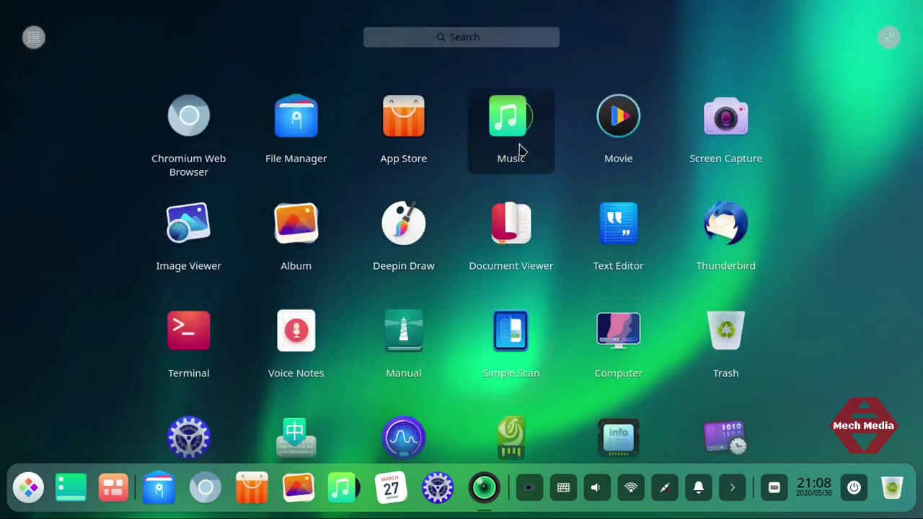
right_click(519, 148)
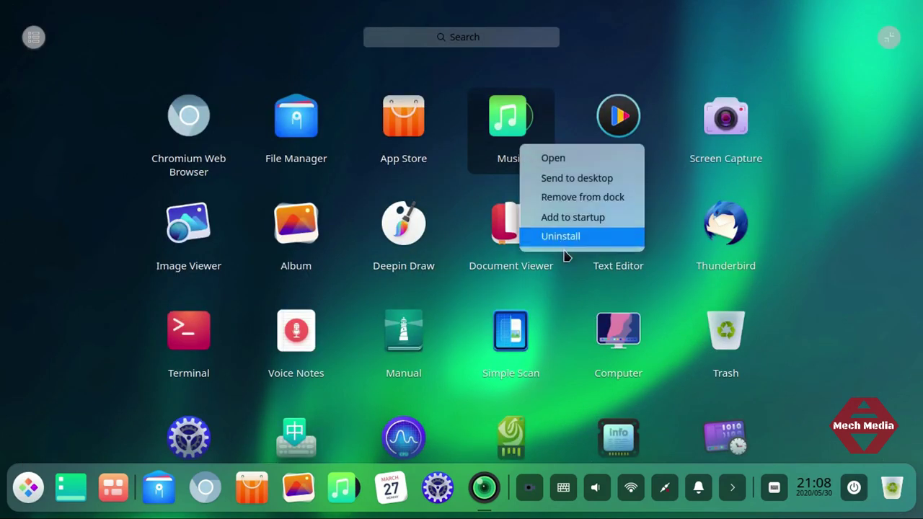
left_click(459, 189)
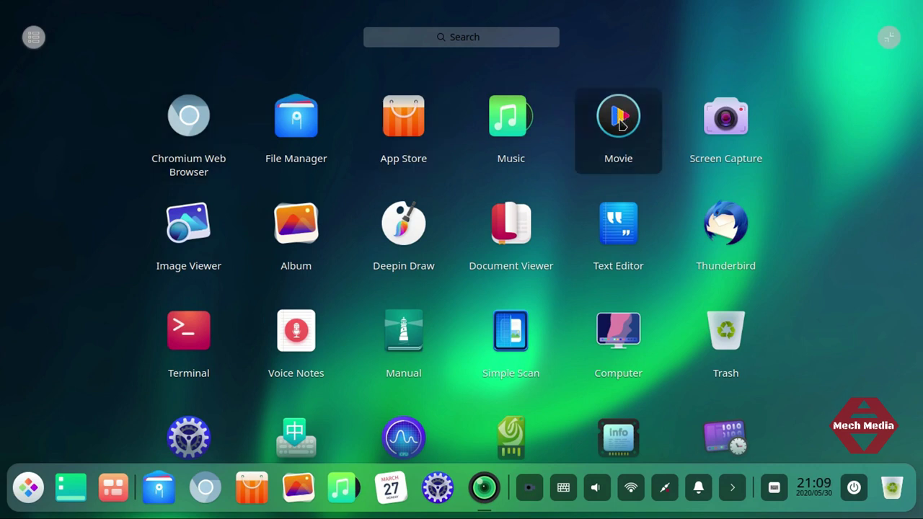
Step: Open File Manager from the launcher, go to Movies inside Videos and select Stardust HD.mp4
left_click(291, 123)
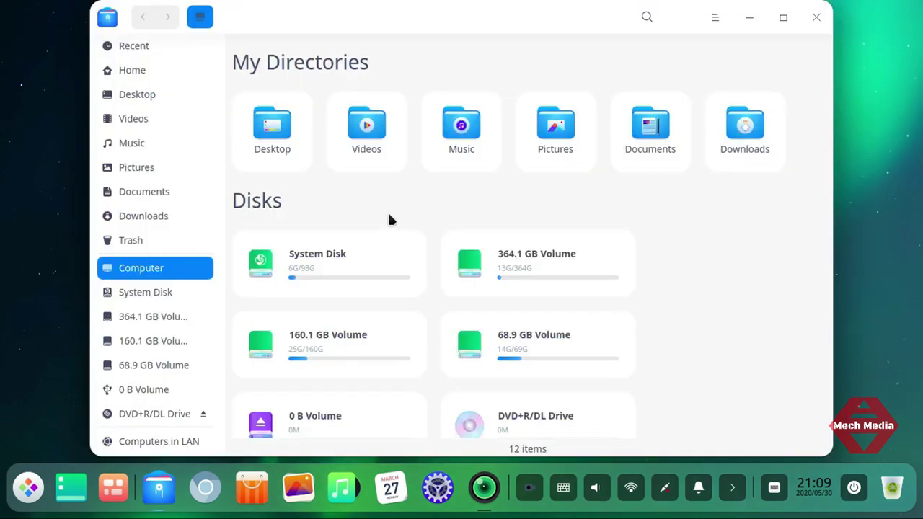
double_click(369, 120)
double_click(434, 95)
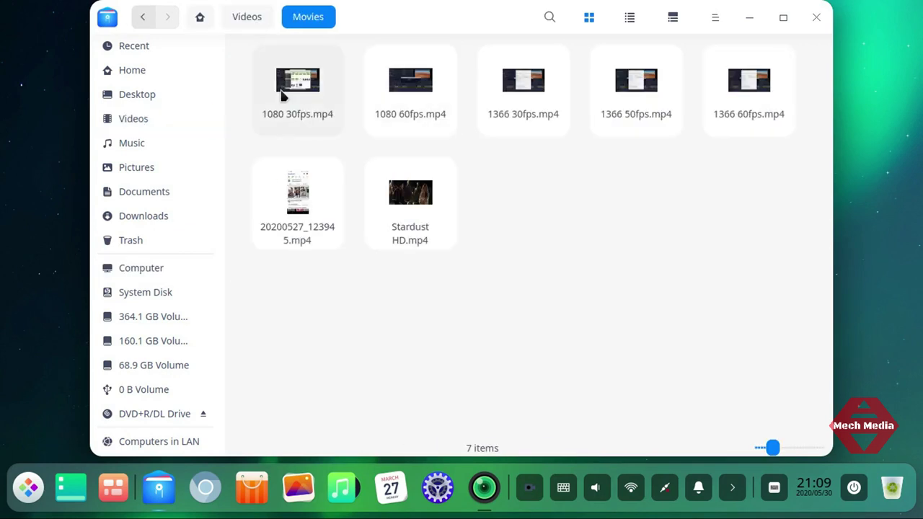
left_click(413, 209)
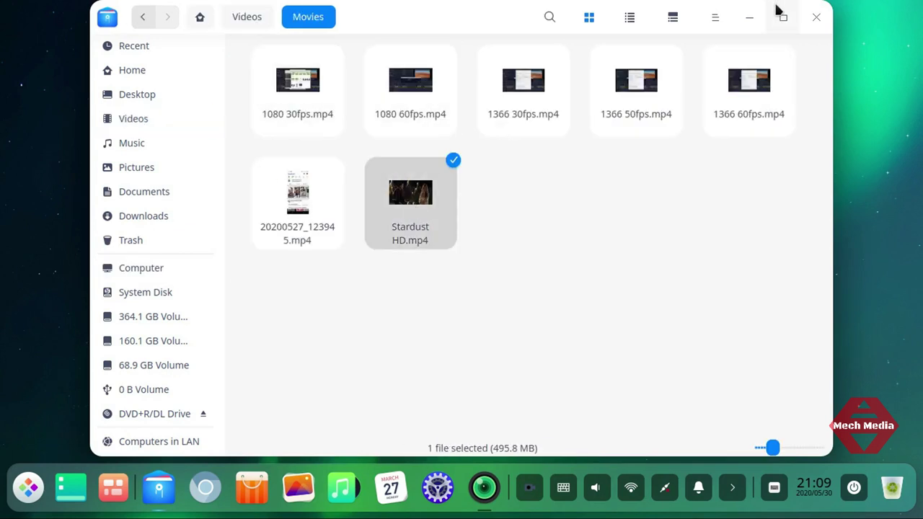
Step: Minimize File Manager, then move the VLC window playing Stardust HD.mp4 and close it
left_click(750, 20)
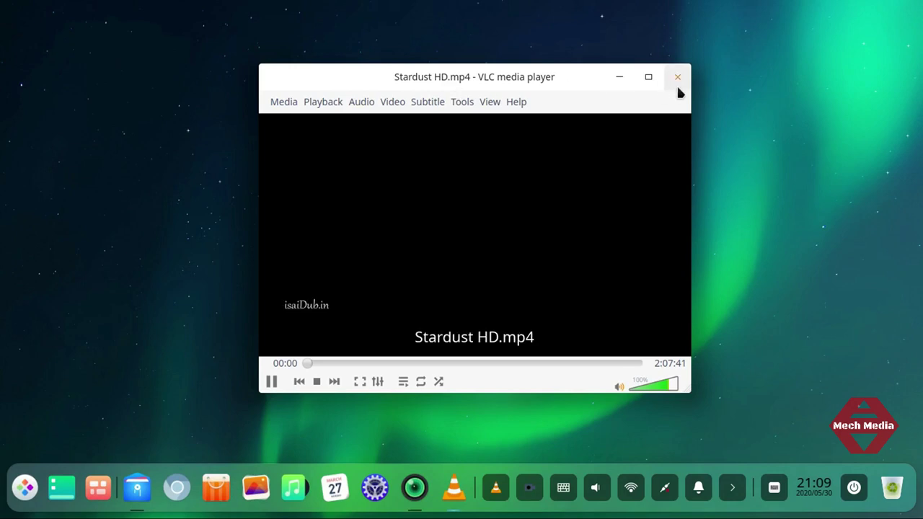
left_click_drag(476, 76, 436, 57)
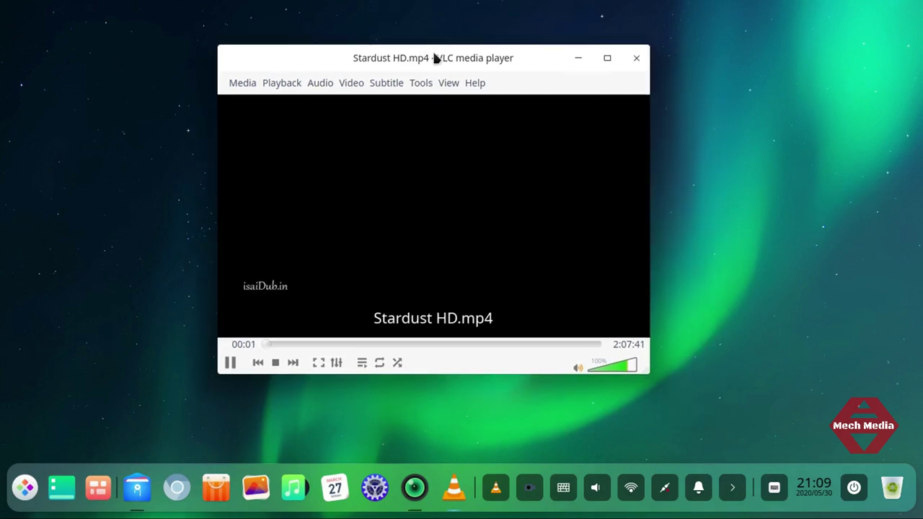
left_click(637, 60)
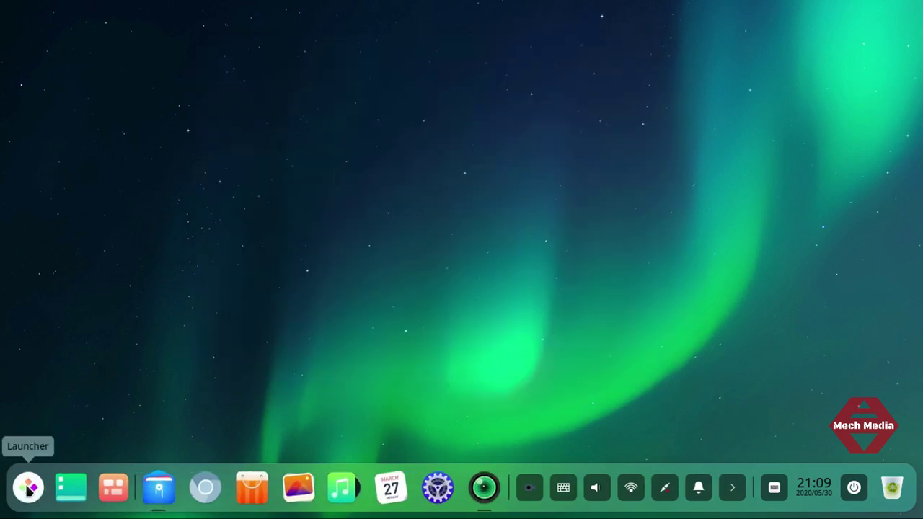
Step: Bring back File Manager, open Stardust HD.mp4 with the Movie player instead of VLC and minimize File Manager
left_click(27, 488)
left_click(158, 488)
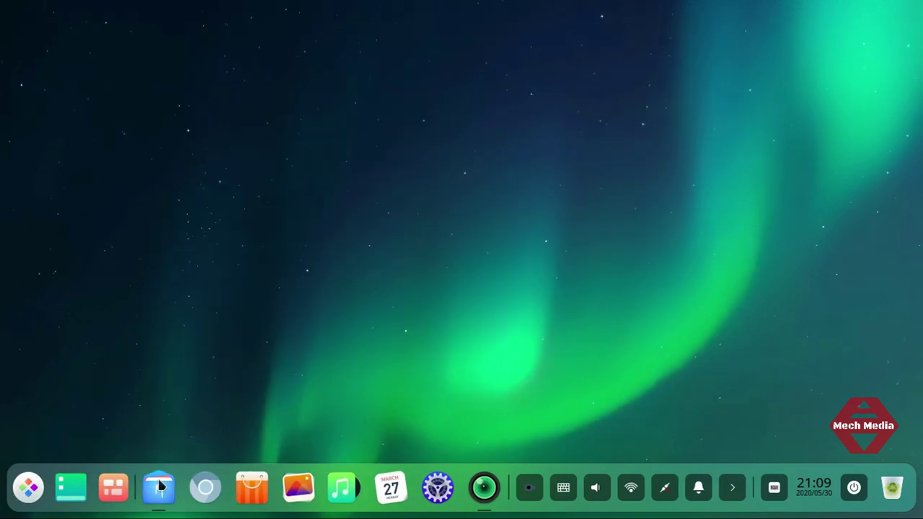
right_click(409, 189)
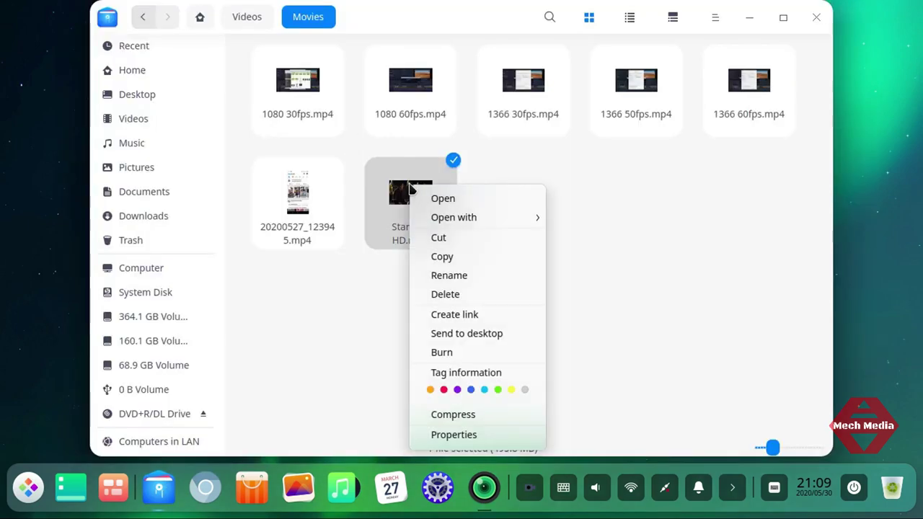
mouse_move(461, 217)
left_click(592, 240)
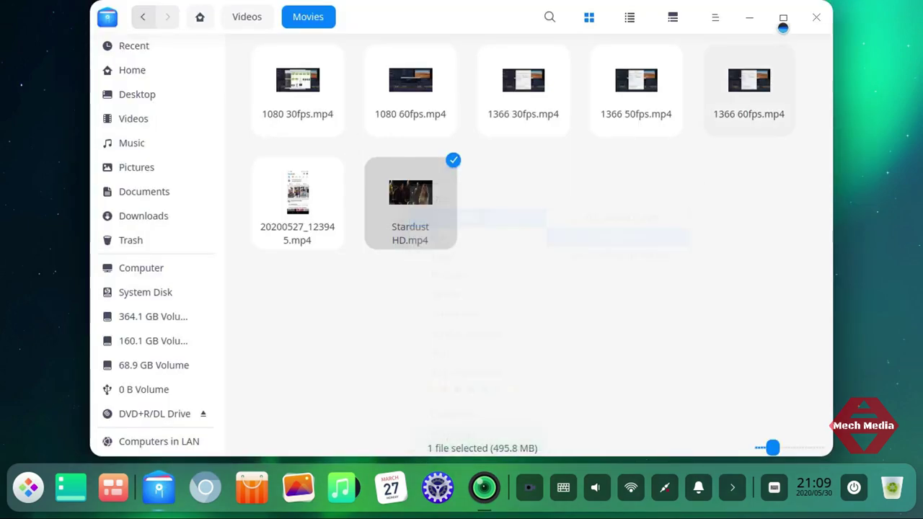
left_click(749, 17)
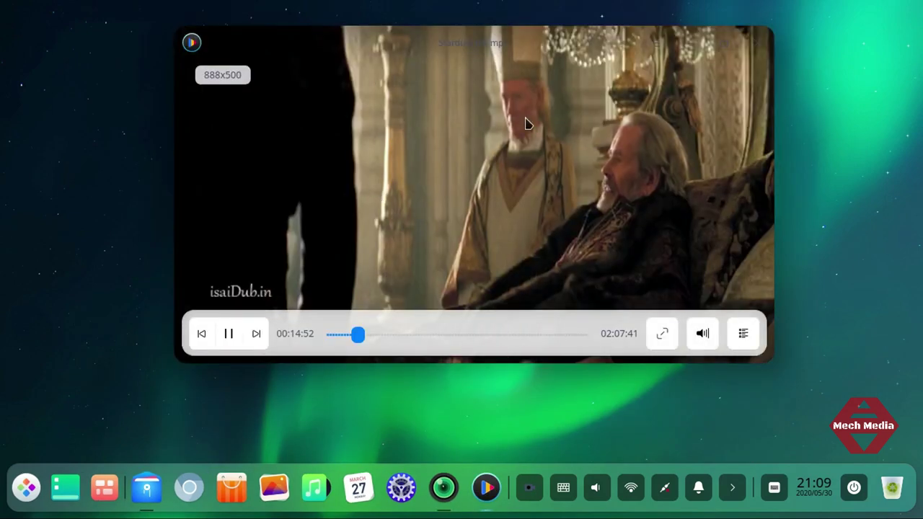
Step: Move the Movie player window toward the right side of the desktop and pause playback
scroll(420, 168, "down", 2)
scroll(420, 168, "down", 2)
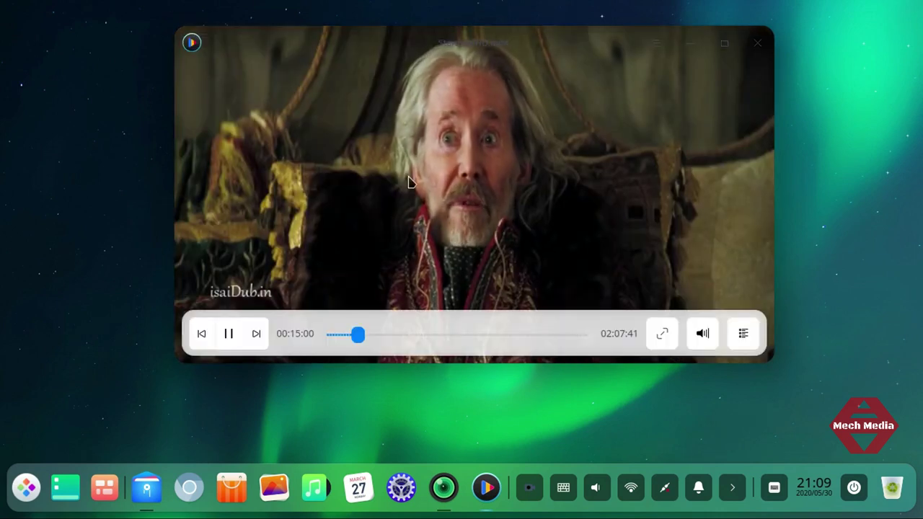
left_click(486, 62)
left_click_drag(519, 44, 628, 35)
key("space")
Step: Play Stardust HD.mp4 in VLC beside the Movie player, starting from about the 15-minute mark
left_click(155, 490)
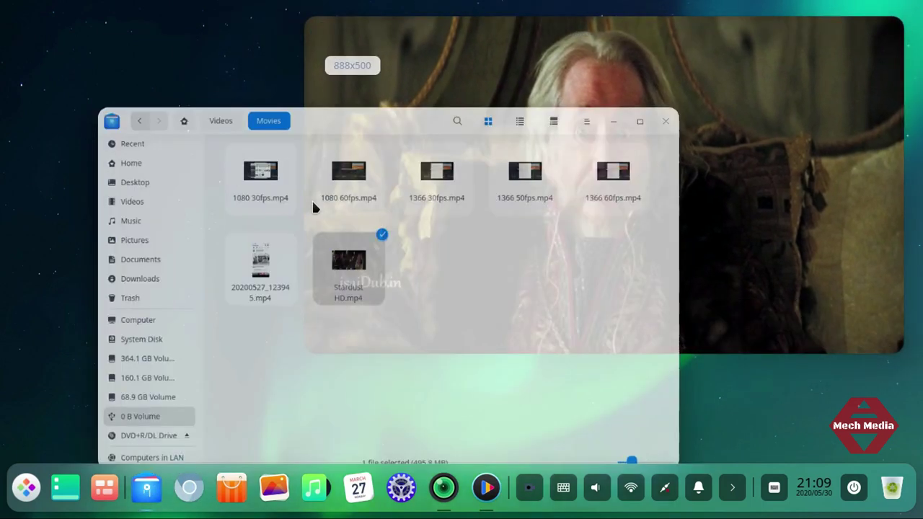
double_click(395, 195)
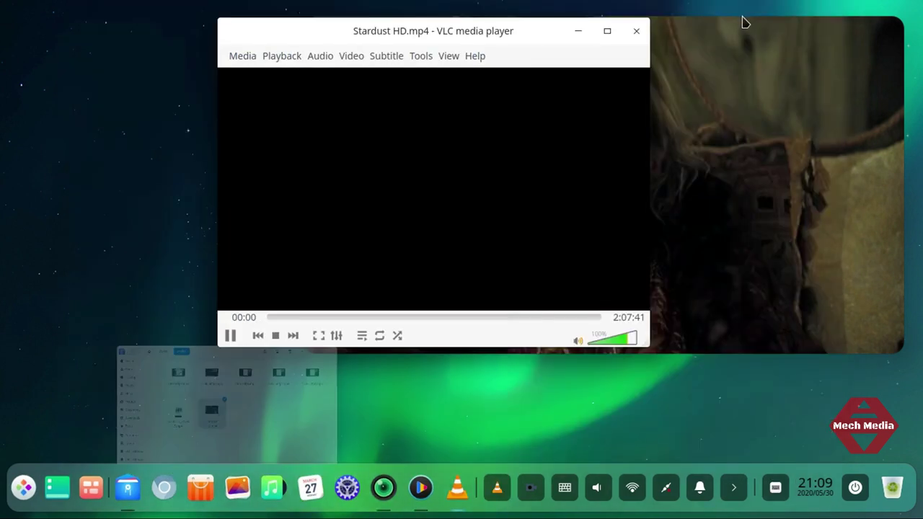
left_click_drag(480, 30, 264, 17)
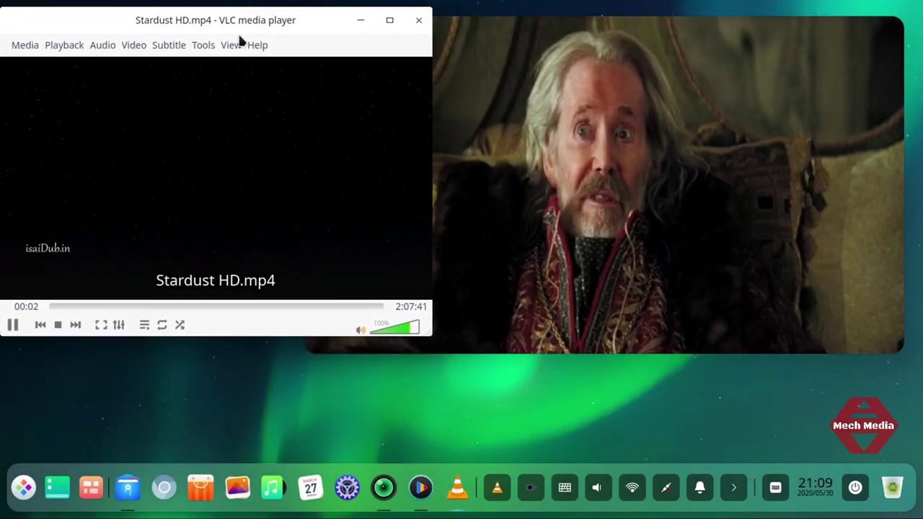
left_click(86, 306)
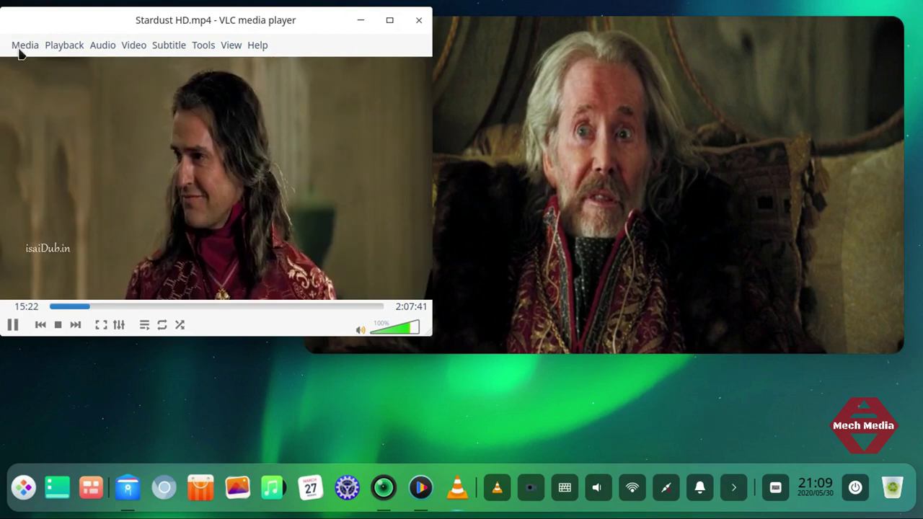
Step: Compare playback in the two players by pausing VLC, playing the film in the Movie player and pausing it
left_click(659, 183)
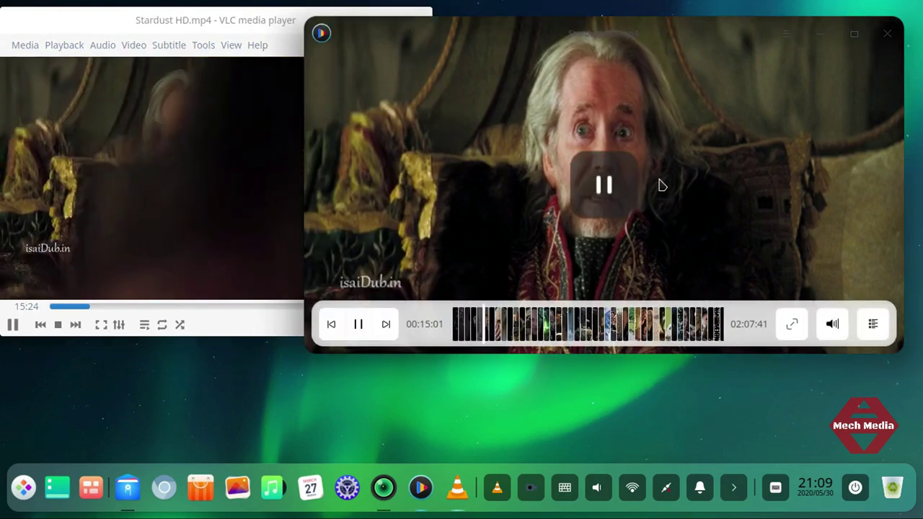
key("space")
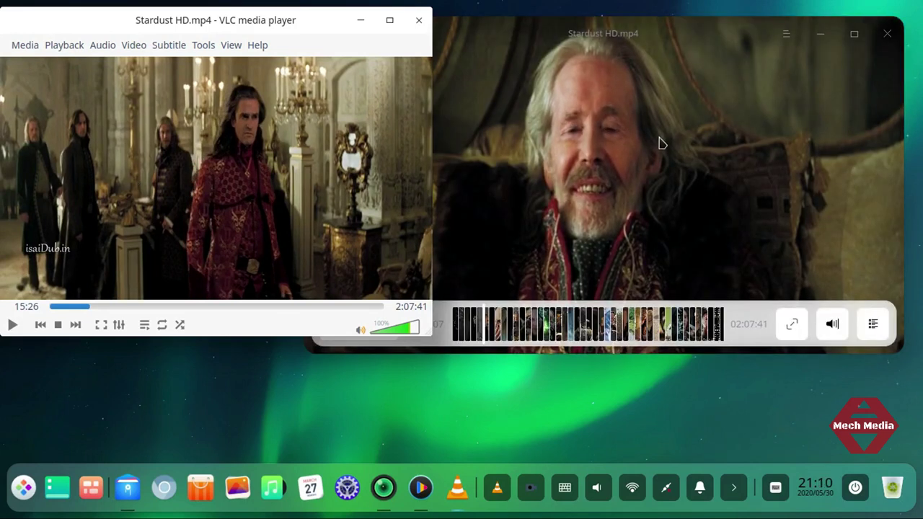
left_click(642, 115)
left_click(488, 151)
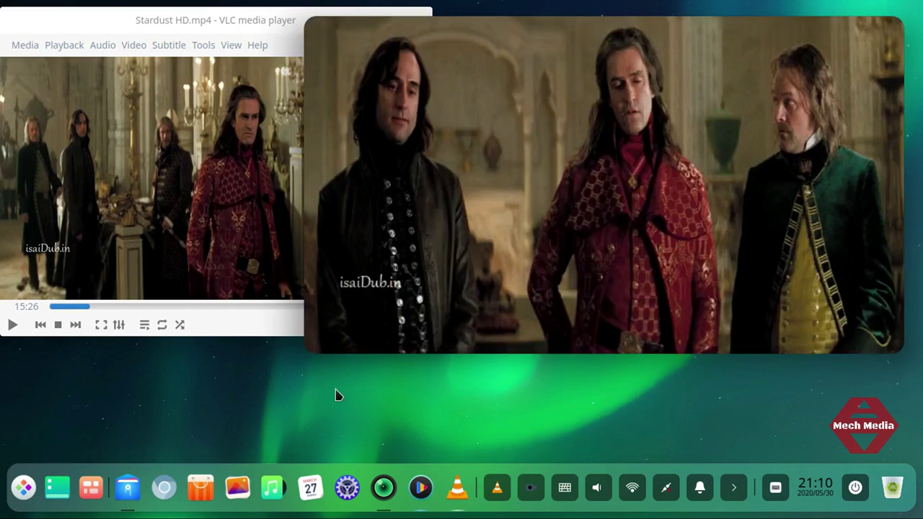
Step: Resume the Movie player from an earlier scene of the film and close both video players
mouse_move(898, 151)
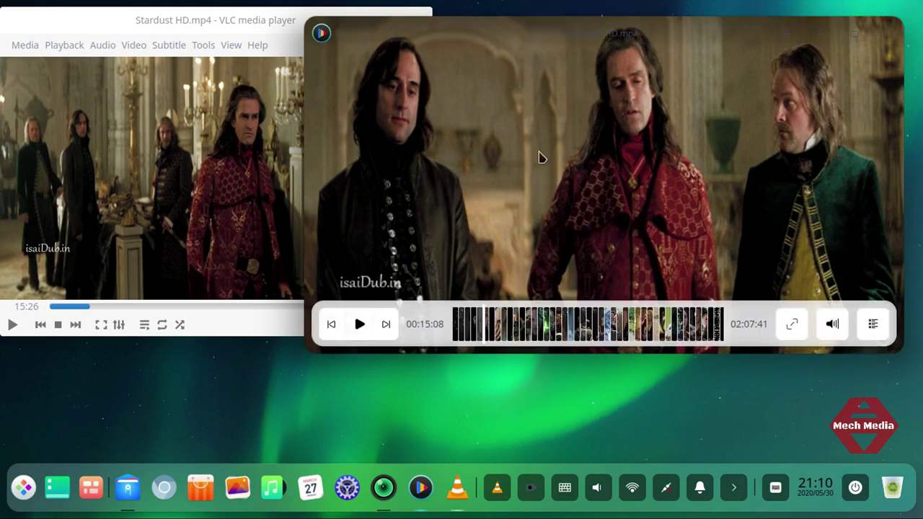
left_click(585, 176)
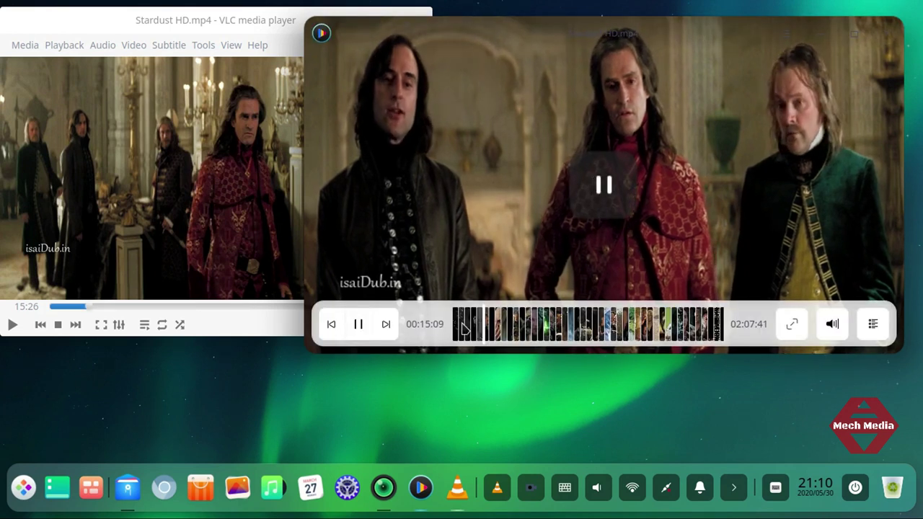
left_click(464, 328)
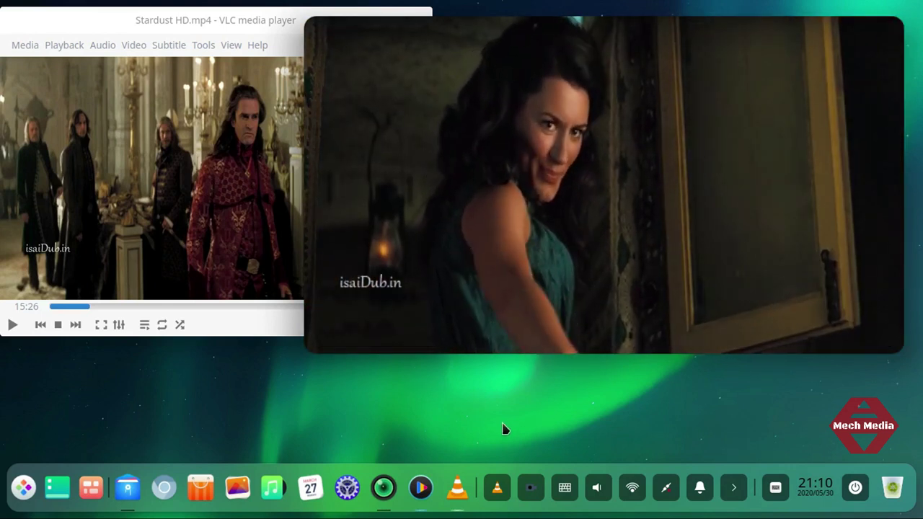
key("alt+F4")
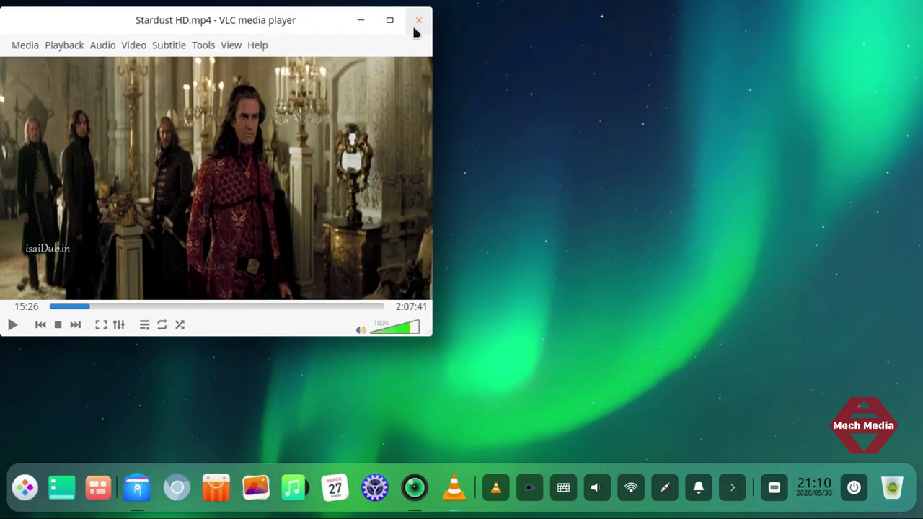
left_click(416, 24)
Step: Open Deepin Draw from the launcher and draw a rectangle in the upper-left part of the canvas
left_click(26, 487)
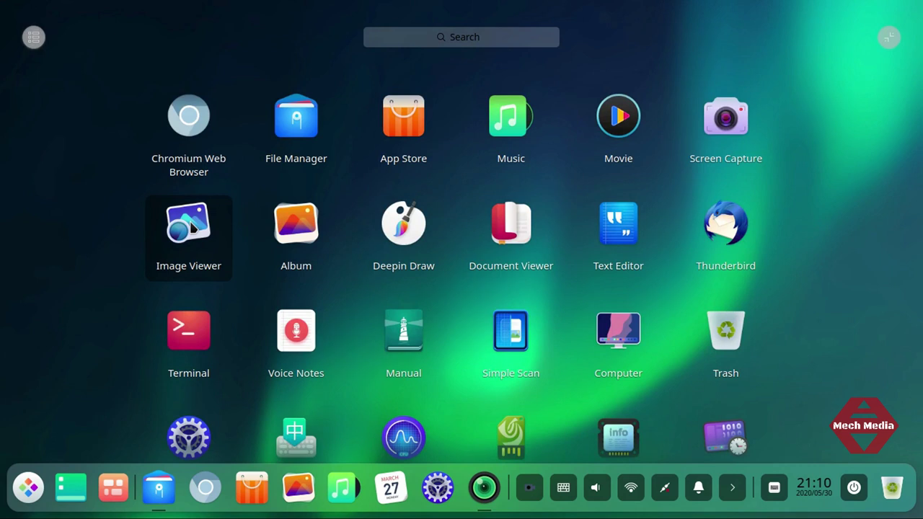
left_click(403, 230)
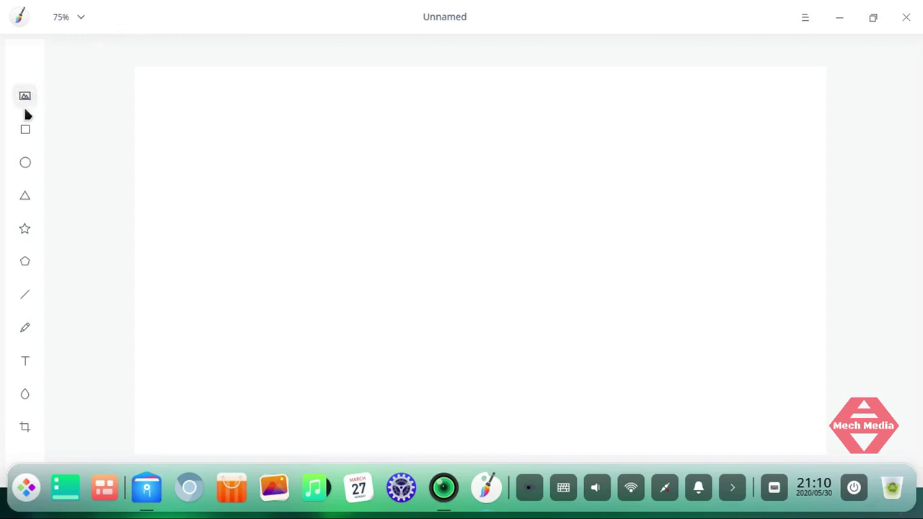
left_click(25, 129)
left_click_drag(243, 152, 419, 272)
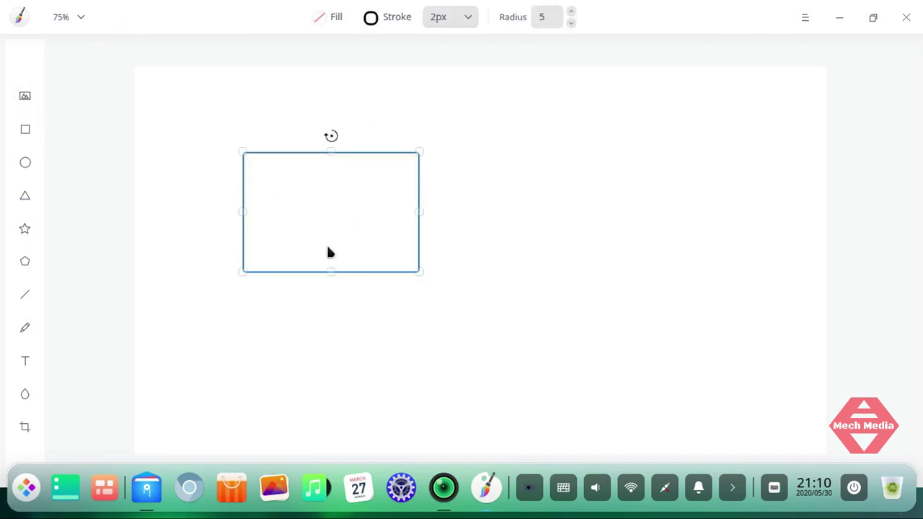
Step: Give the rectangle an orange-red stroke and a red fill (fe3c3b)
left_click(388, 19)
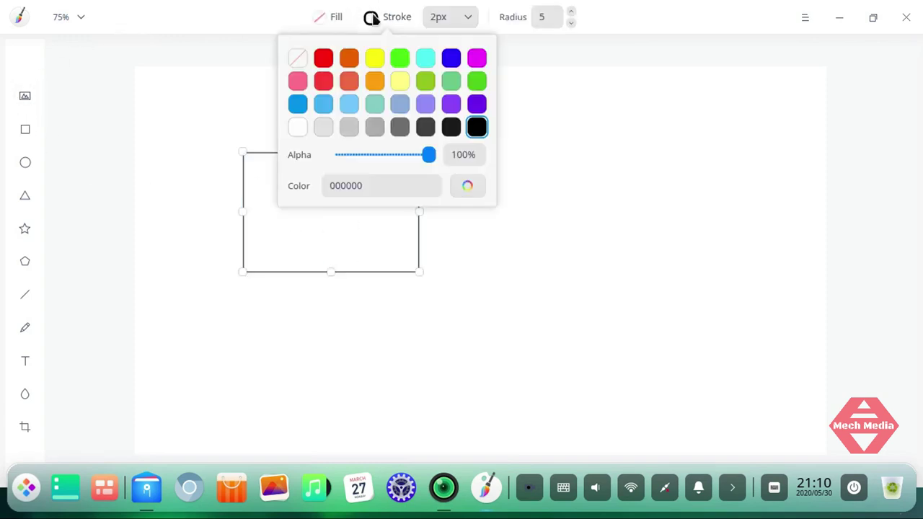
left_click(356, 82)
left_click(333, 16)
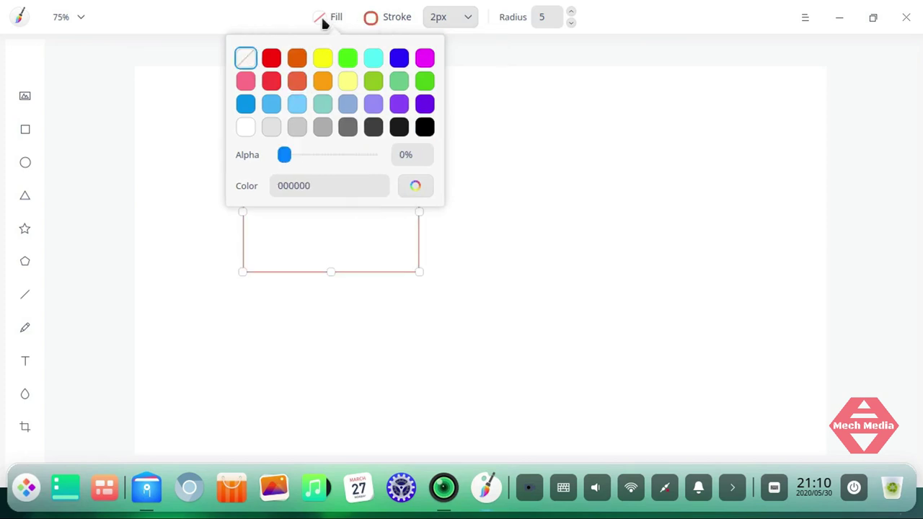
left_click(272, 81)
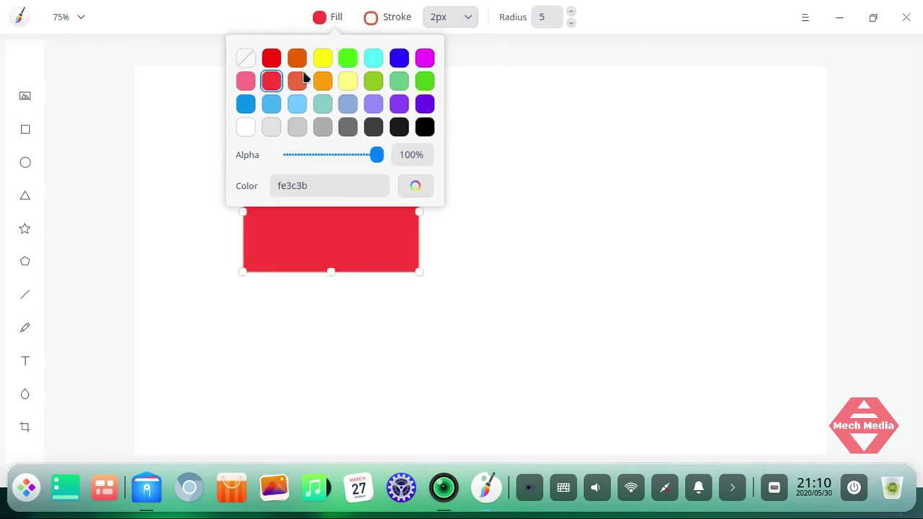
left_click(323, 23)
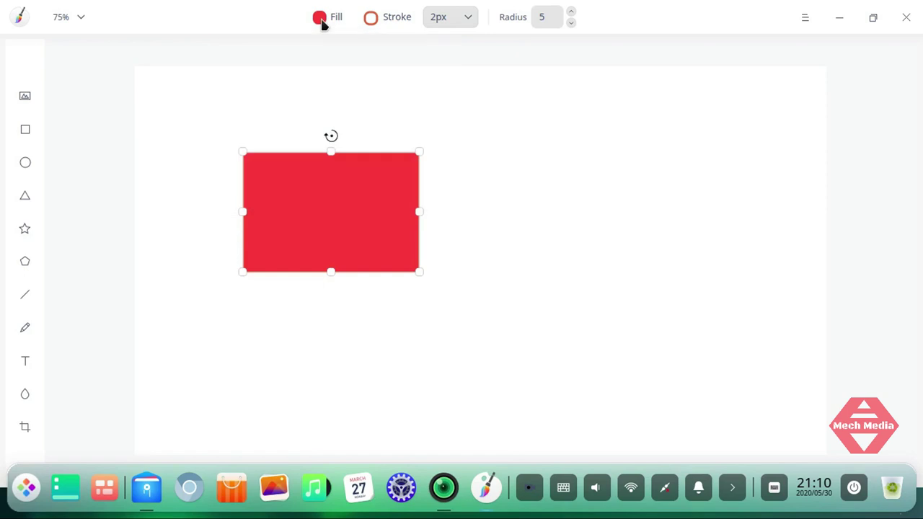
Step: Try orange (ff9e0e) and grey strokes on the rectangle, and settle on a black 10px stroke
left_click(371, 21)
left_click(375, 83)
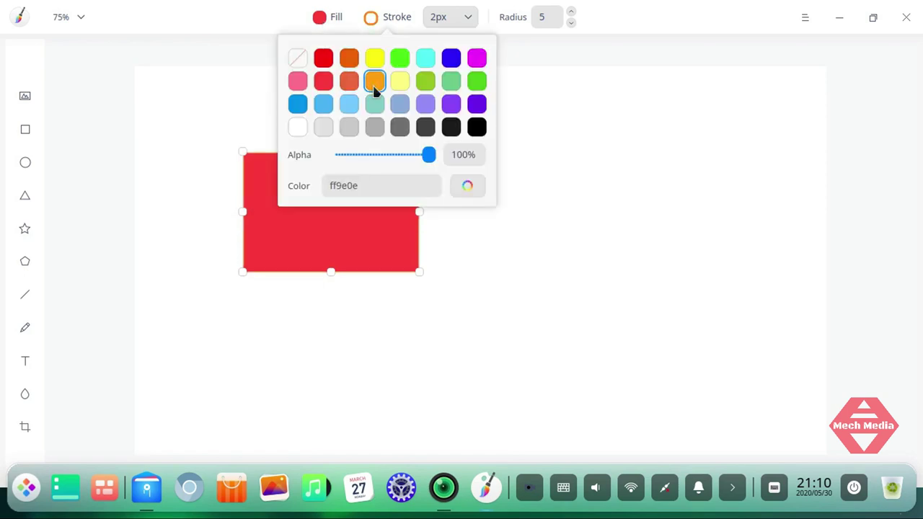
left_click(374, 125)
left_click(477, 127)
left_click(460, 20)
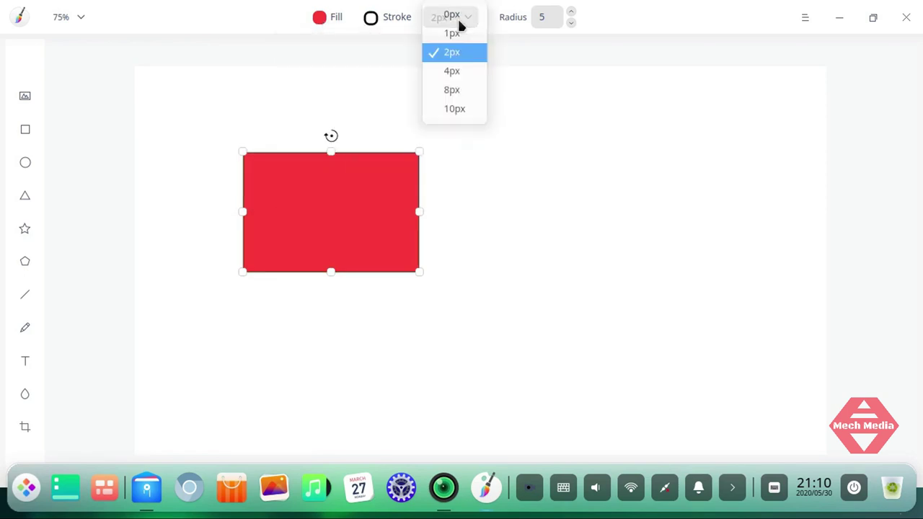
left_click(463, 109)
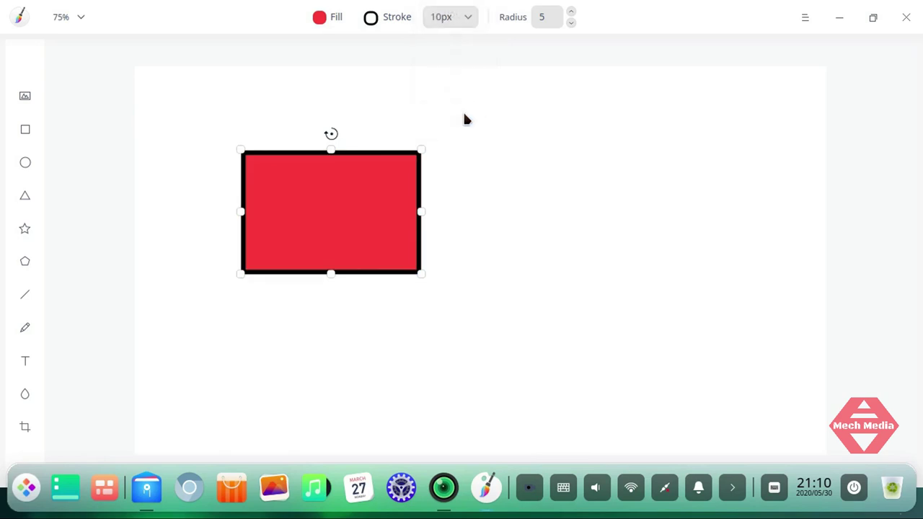
Step: Increase the rectangle's corner radius to 11
left_click(570, 13)
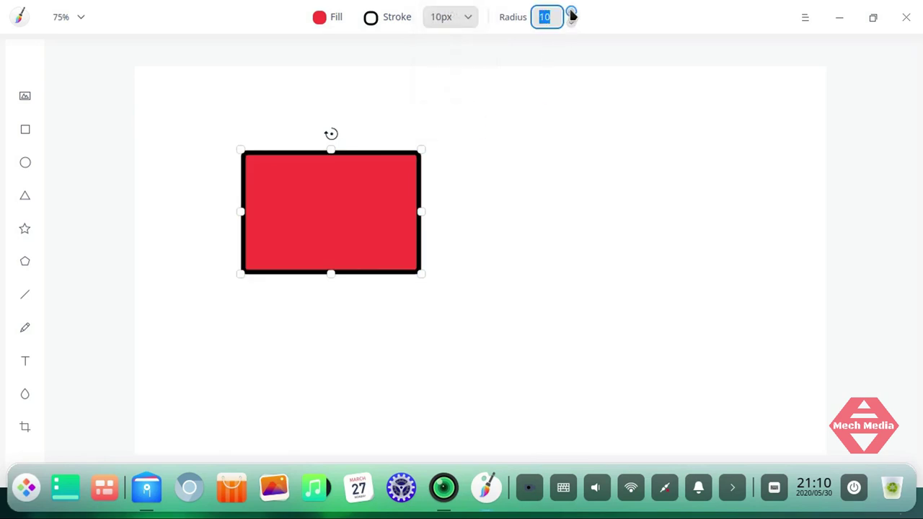
left_click(517, 199)
mouse_move(167, 106)
left_mouse_down()
mouse_move(578, 380)
mouse_move(569, 368)
left_mouse_up()
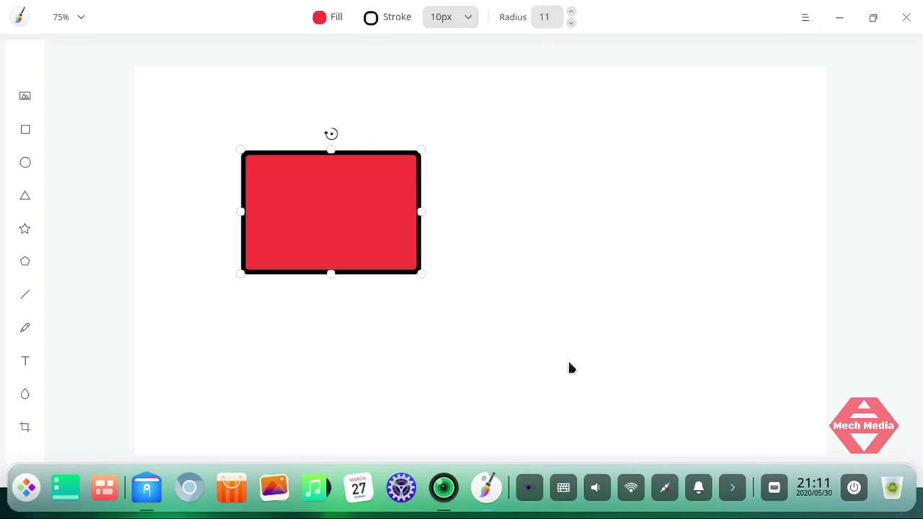
Step: Add a text box on the canvas to the right of the red rectangle
left_click(25, 362)
left_click(477, 258)
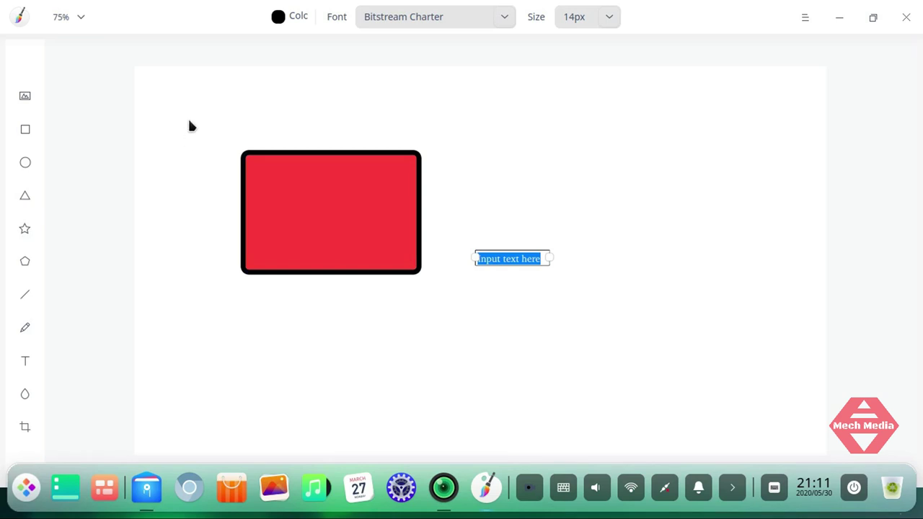
Step: Check the available file formats in the drawing's export options and close them without exporting
left_click(806, 18)
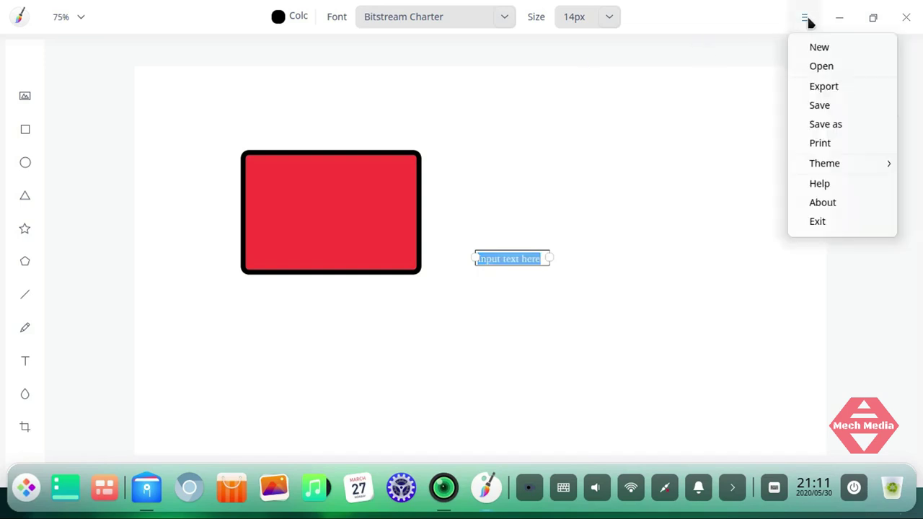
left_click(822, 86)
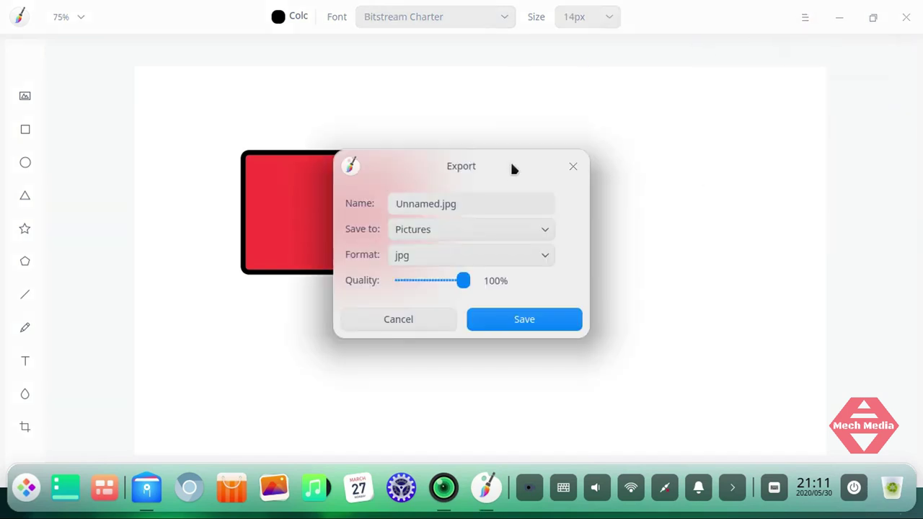
left_click(402, 261)
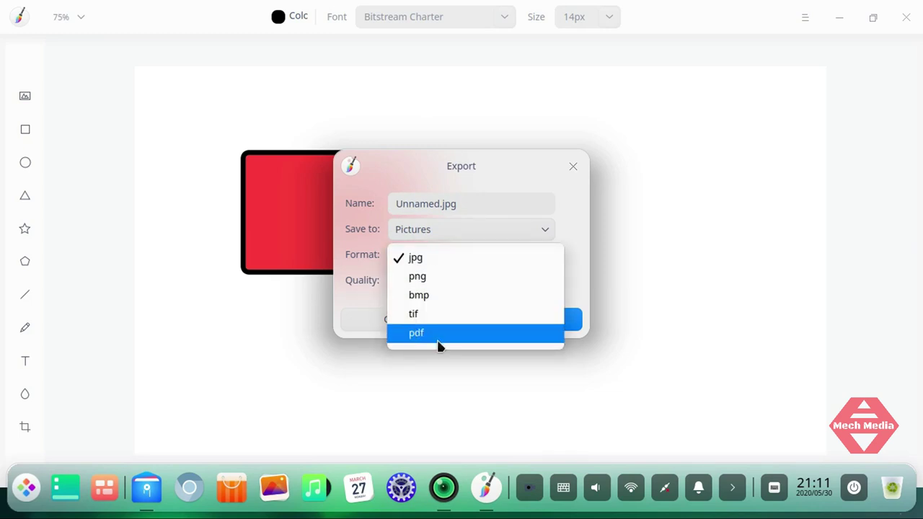
left_click(467, 380)
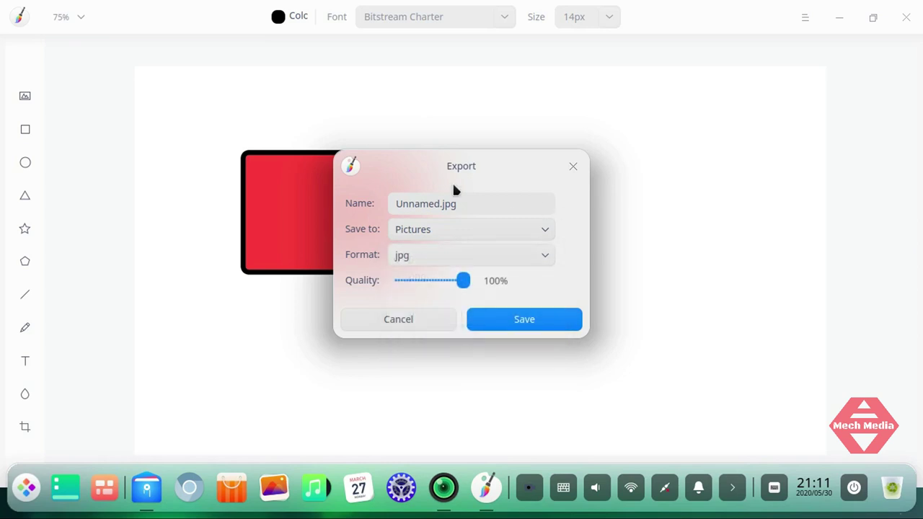
left_click(573, 166)
Step: Select all objects in the drawing and close Deepin Draw, discarding the unsaved contents
left_click_drag(186, 110, 684, 389)
left_click(906, 17)
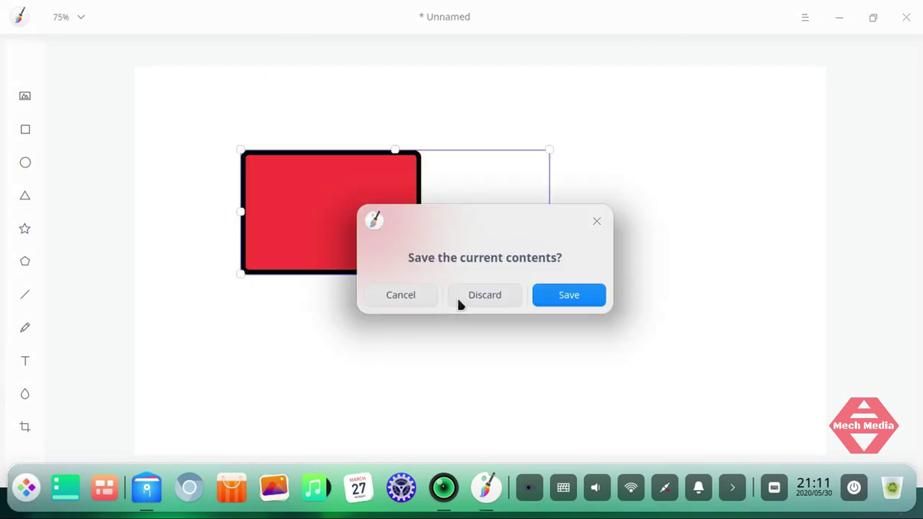
left_click(488, 295)
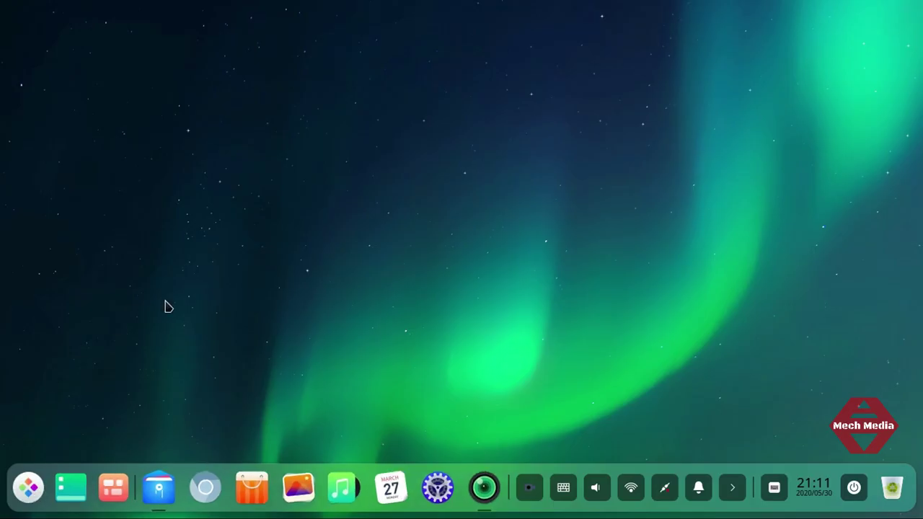
Step: Launch Text Editor for a brief look, shift its window towards the screen's upper left, and close it
key("super")
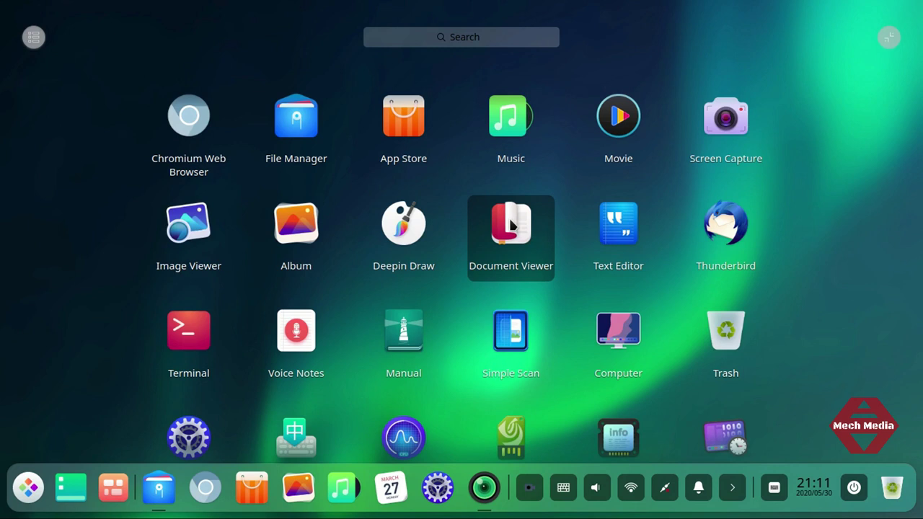
left_click(621, 229)
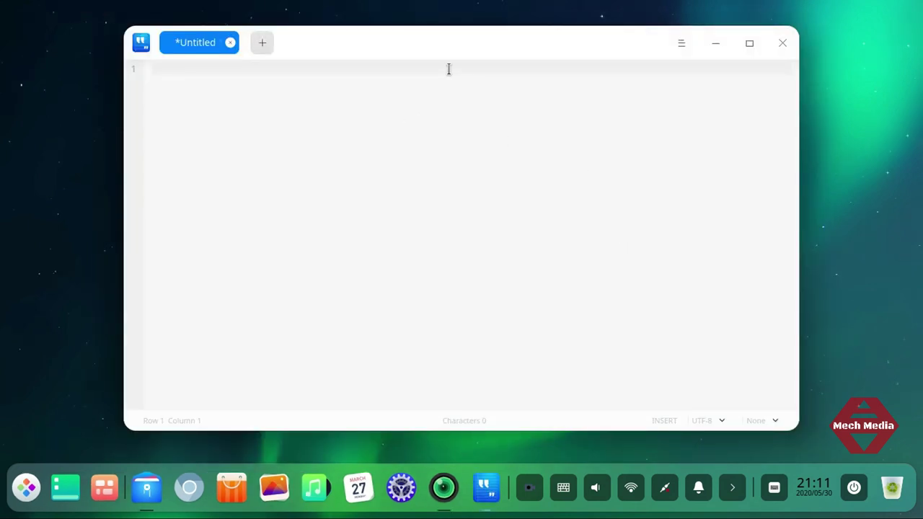
left_click_drag(459, 41, 403, 30)
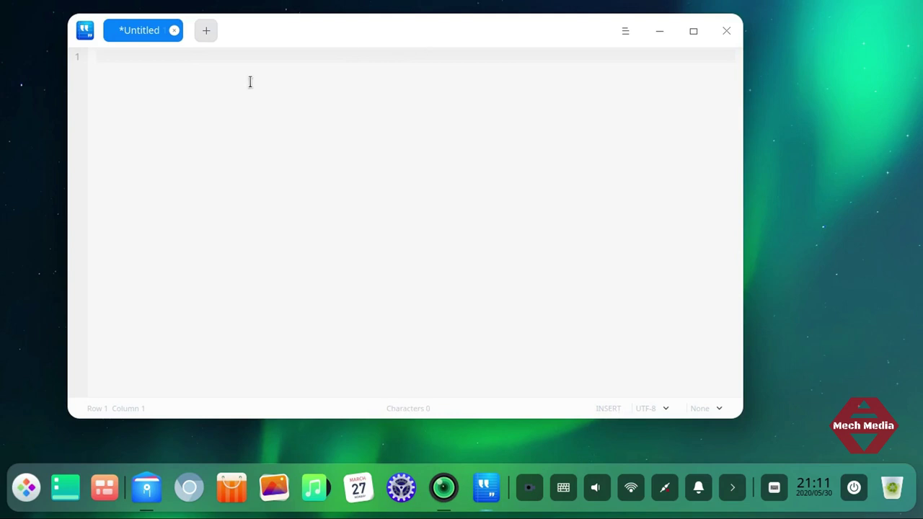
left_click(727, 33)
Step: Launch the Terminal and move its window slightly higher on the desktop
left_click(29, 498)
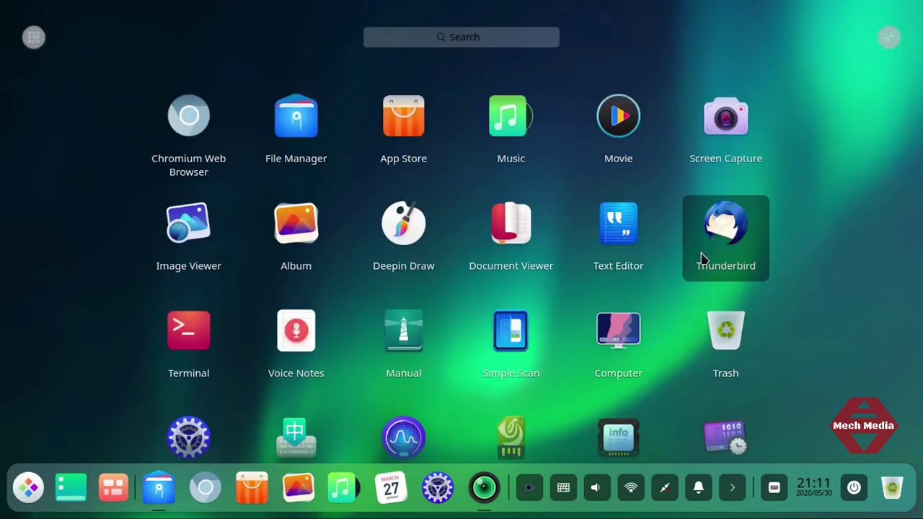
left_click(191, 332)
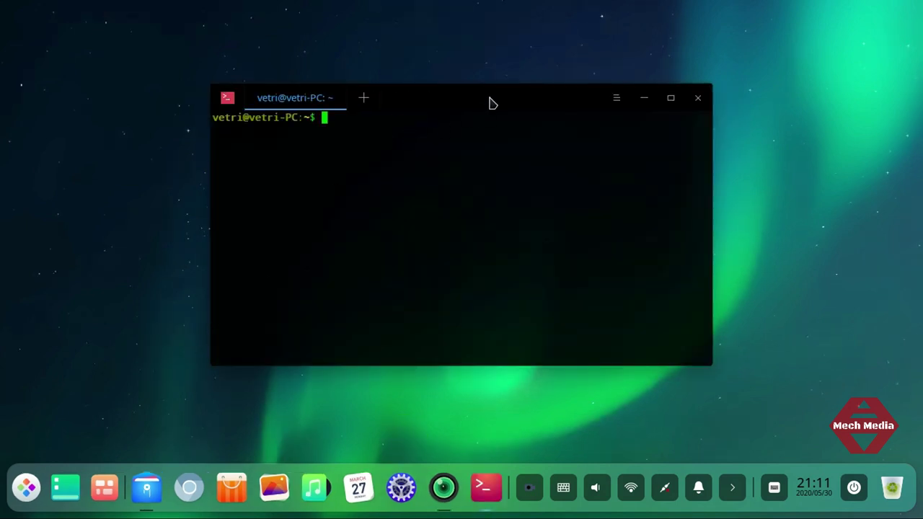
left_click_drag(490, 101, 465, 76)
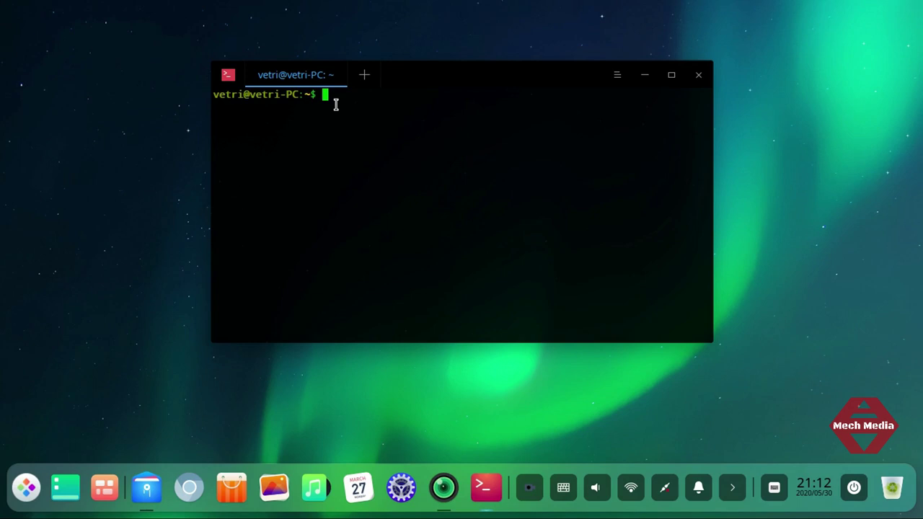
Step: Install xfburn with "sudo apt install xfburn", entering the account password and confirming with y
type("sudo apt install xfburn")
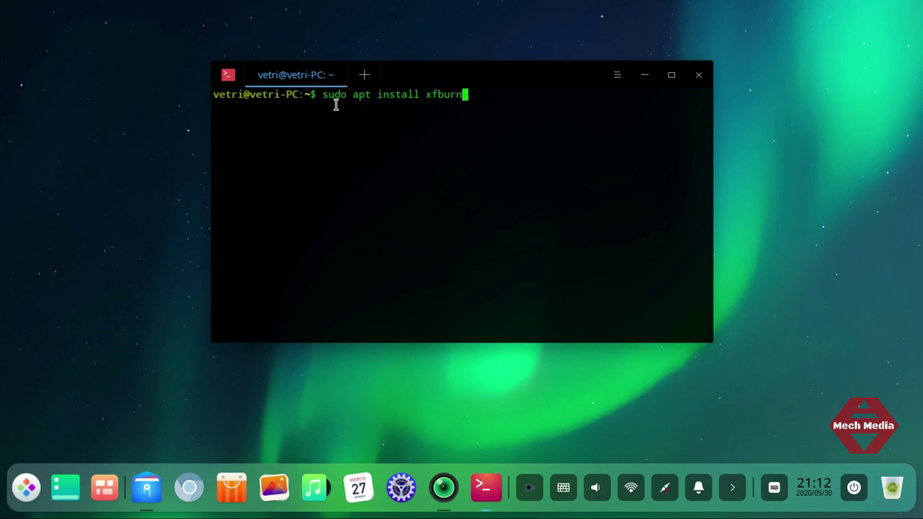
key("Return")
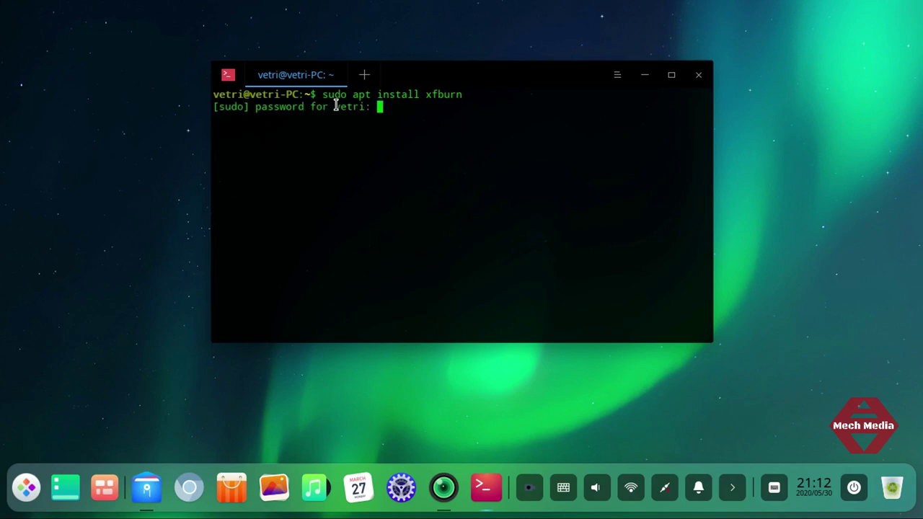
key("Return")
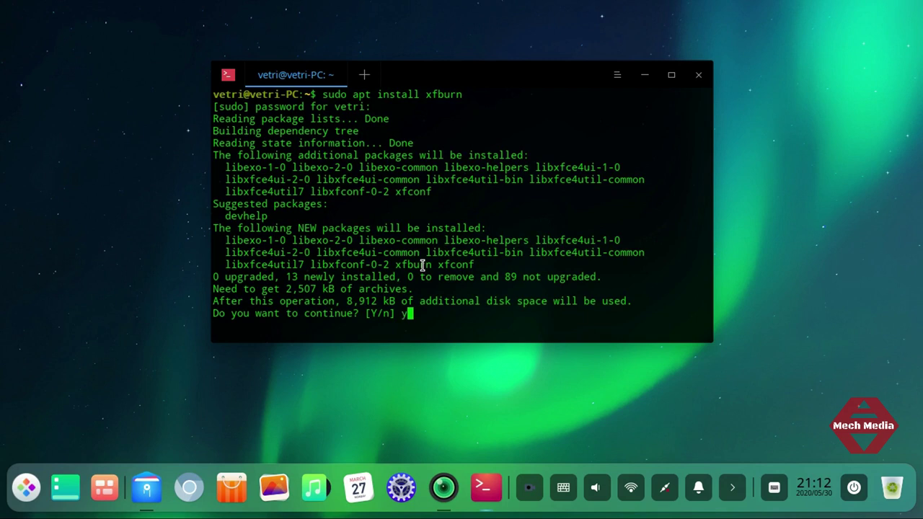
type("y")
key("Return")
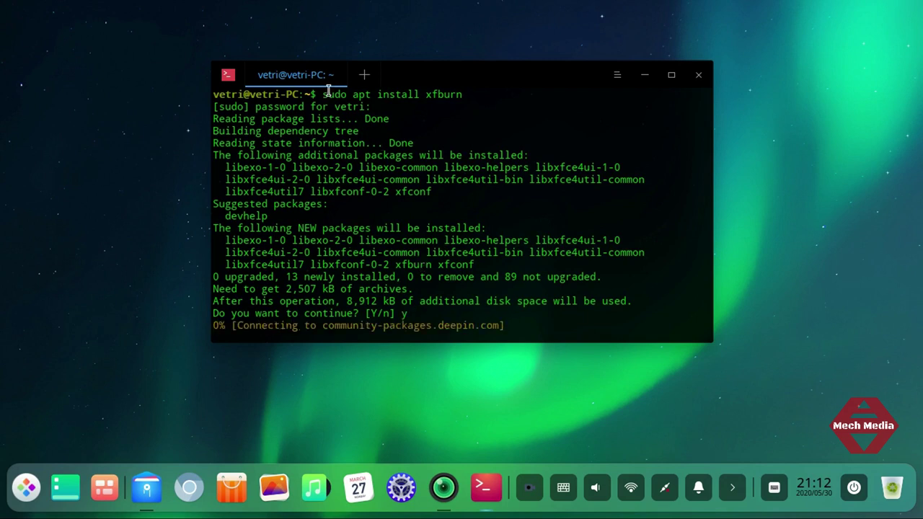
Step: Review the terminal's installation output, highlight the "sudo apt install xfburn" command, and close the Terminal
double_click(324, 95)
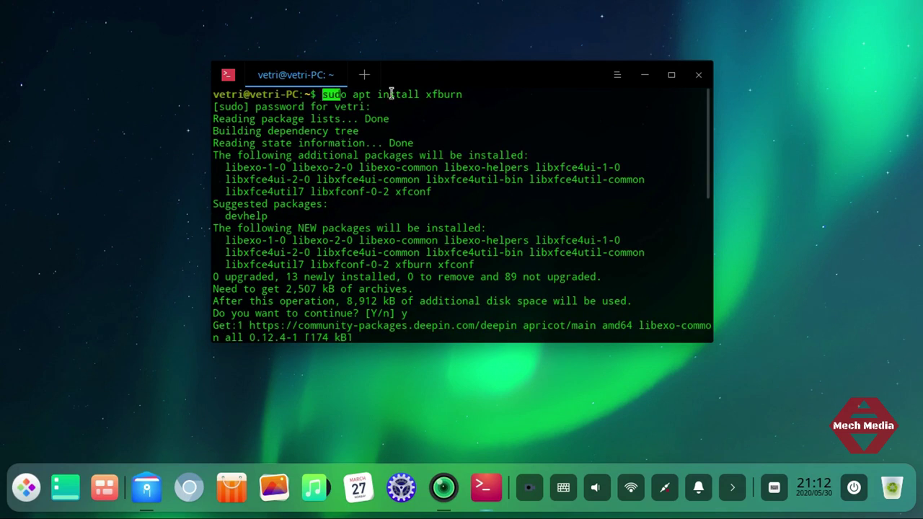
left_click(483, 90)
left_click_drag(461, 95, 322, 95)
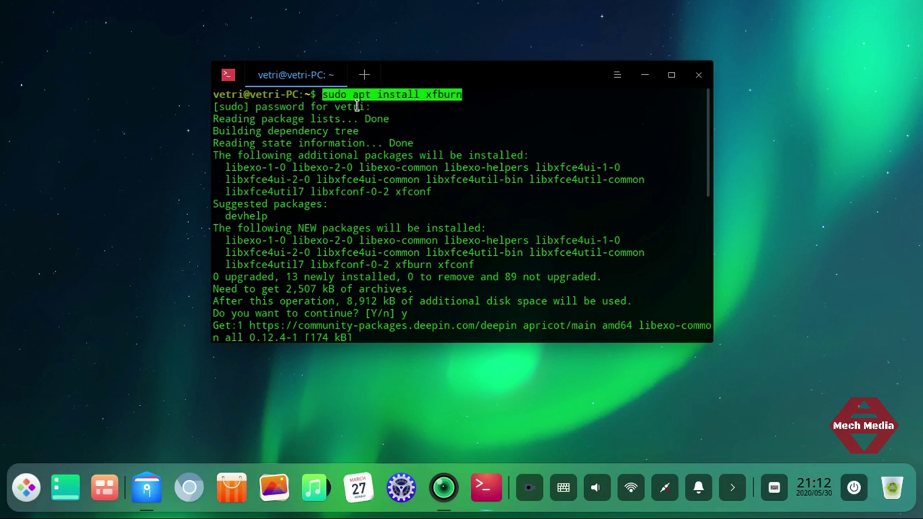
left_click(359, 95)
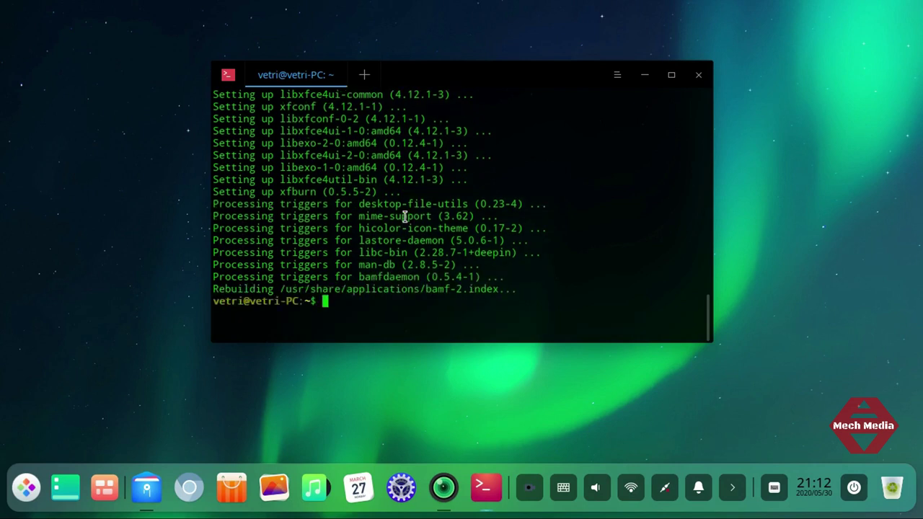
scroll(339, 240, "up", 5)
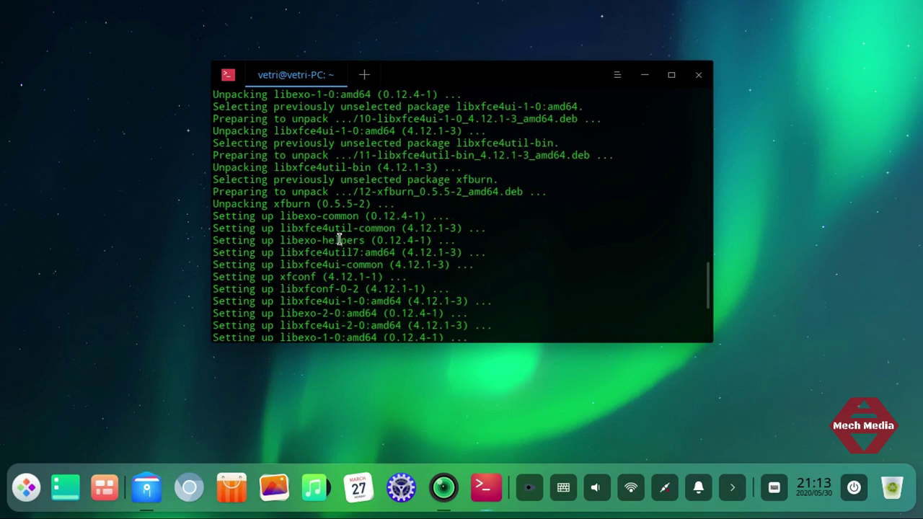
scroll(339, 240, "up", 15)
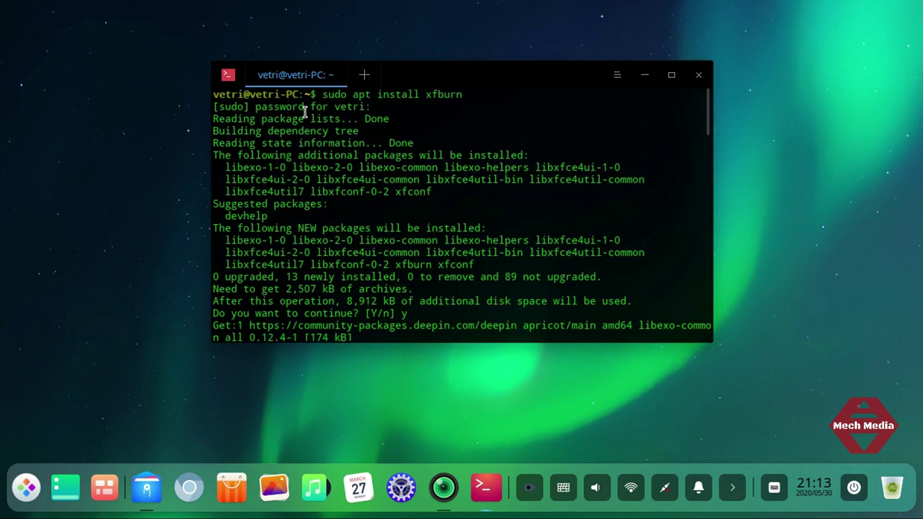
left_click_drag(322, 95, 466, 96)
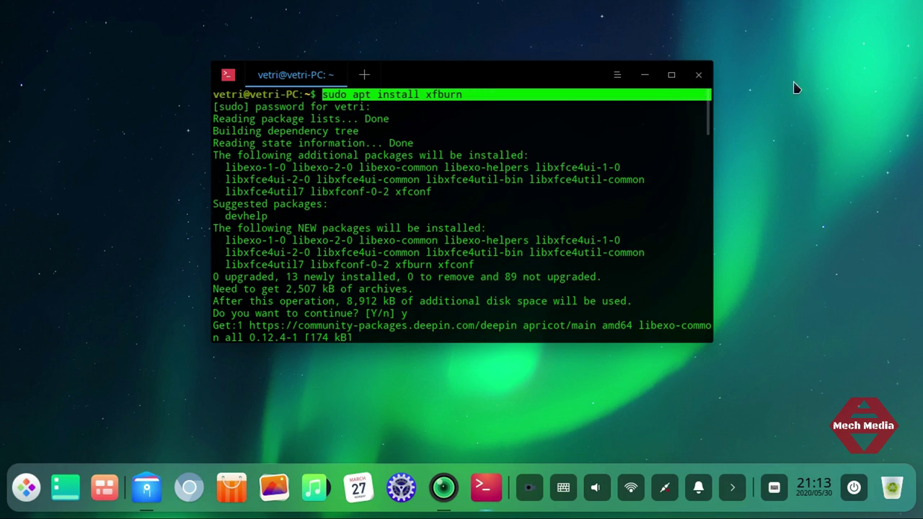
left_click(699, 74)
Step: Find Xfburn among the installed apps, launch it to view its welcome screen, and close it
left_click(27, 487)
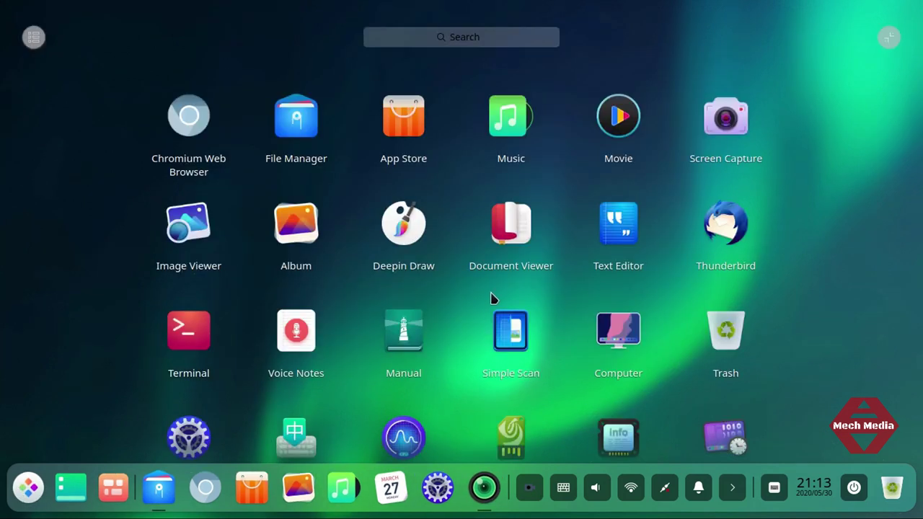
scroll(494, 310, "down", 2)
scroll(485, 330, "down", 3)
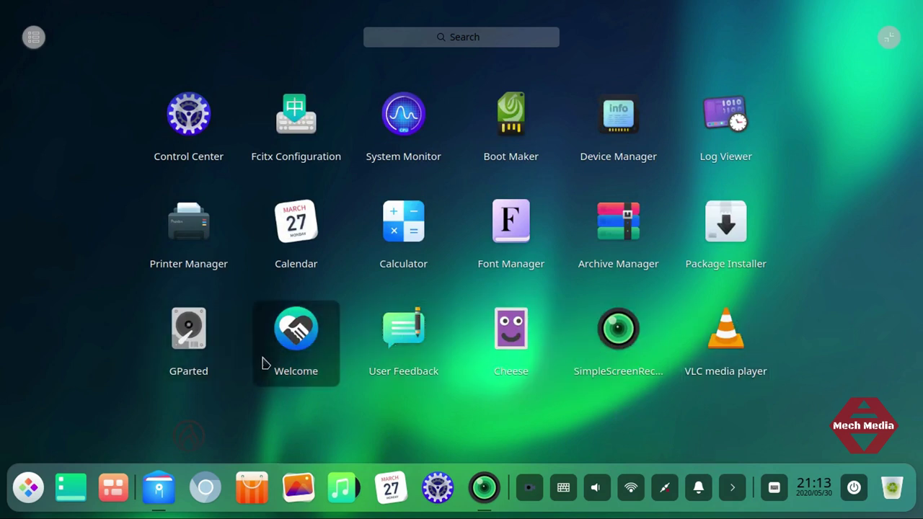
scroll(240, 434, "down", 1)
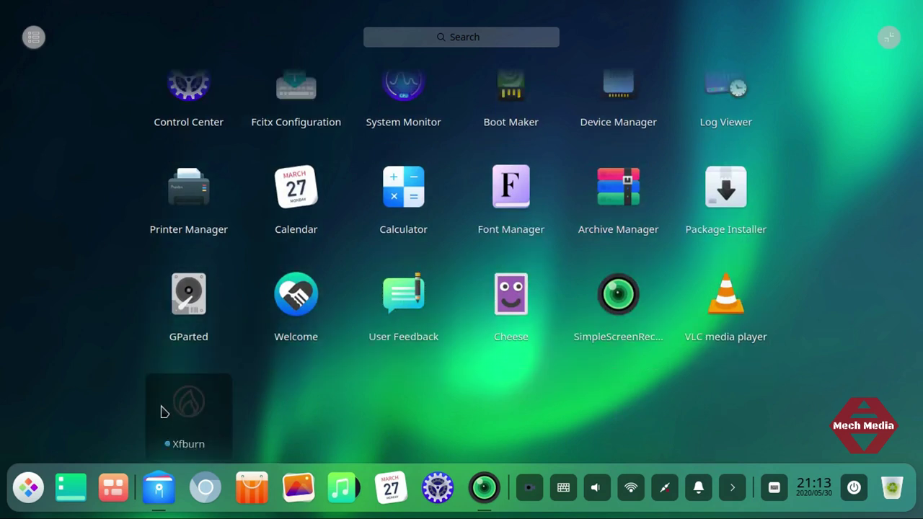
left_click(199, 414)
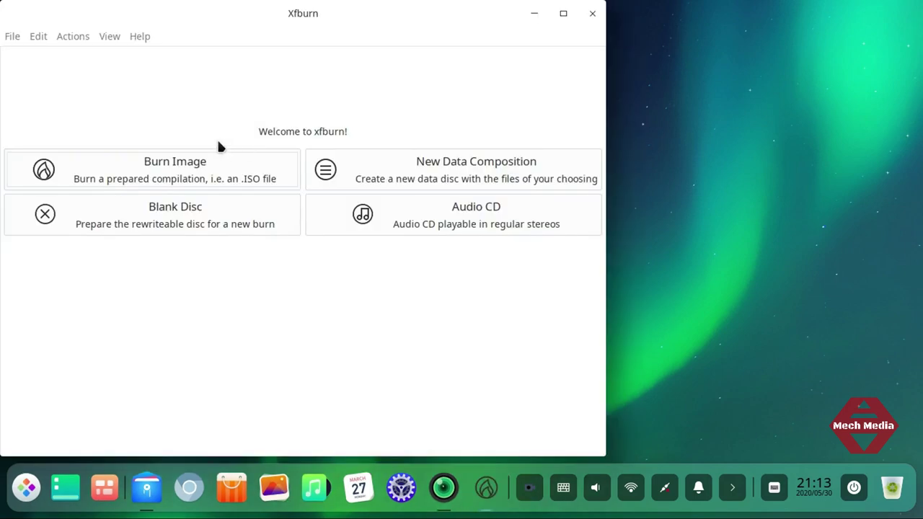
left_click(592, 14)
Step: Browse the installed apps, open Computer to view the directories and disks, and close its window
left_click(29, 488)
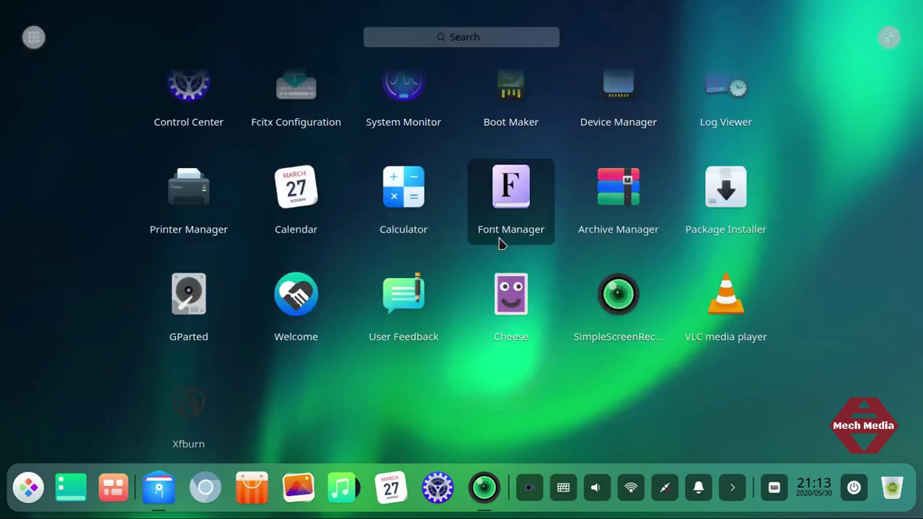
scroll(500, 243, "up", 5)
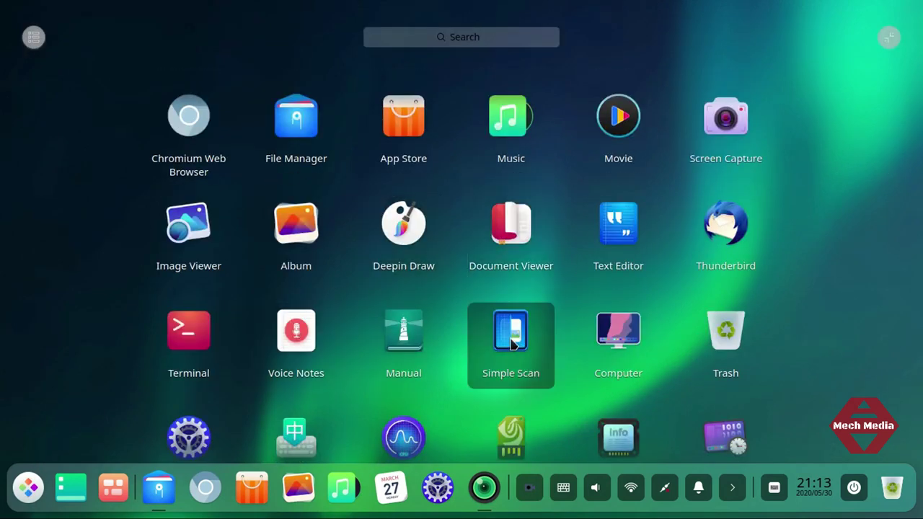
scroll(509, 339, "down", 2)
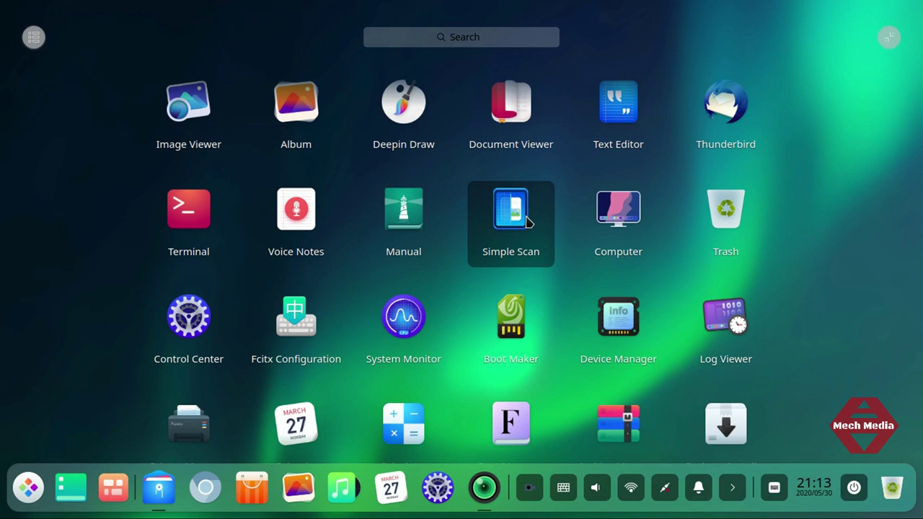
left_click(637, 216)
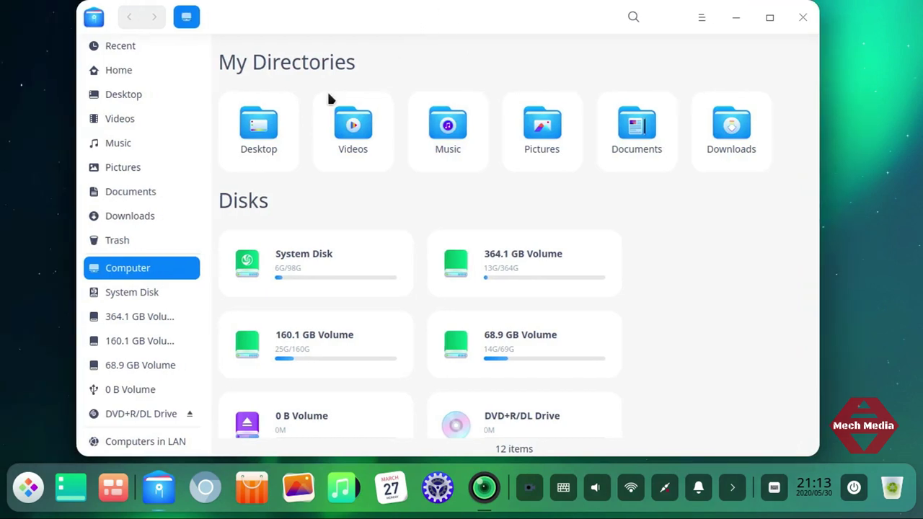
left_click(802, 17)
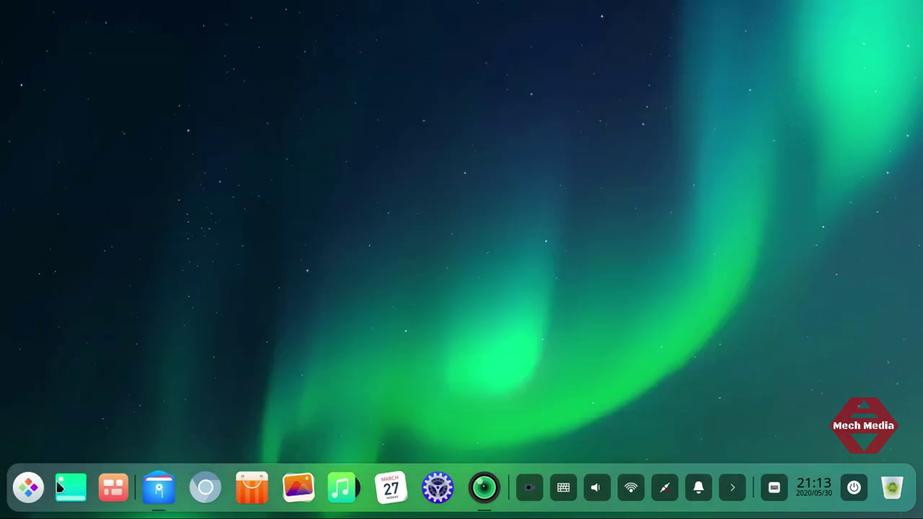
Step: Open Control Center and view the user account's settings, opening the full name field and leaving it blank
left_click(28, 488)
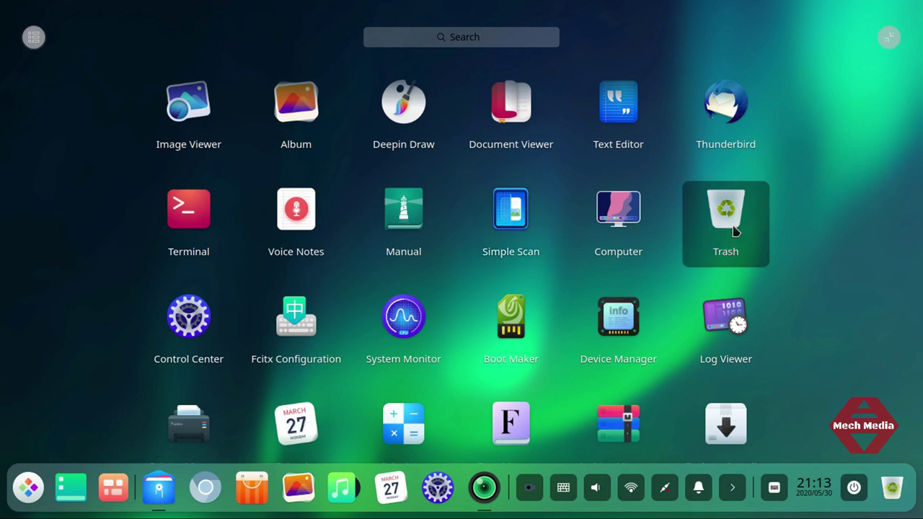
left_click(188, 322)
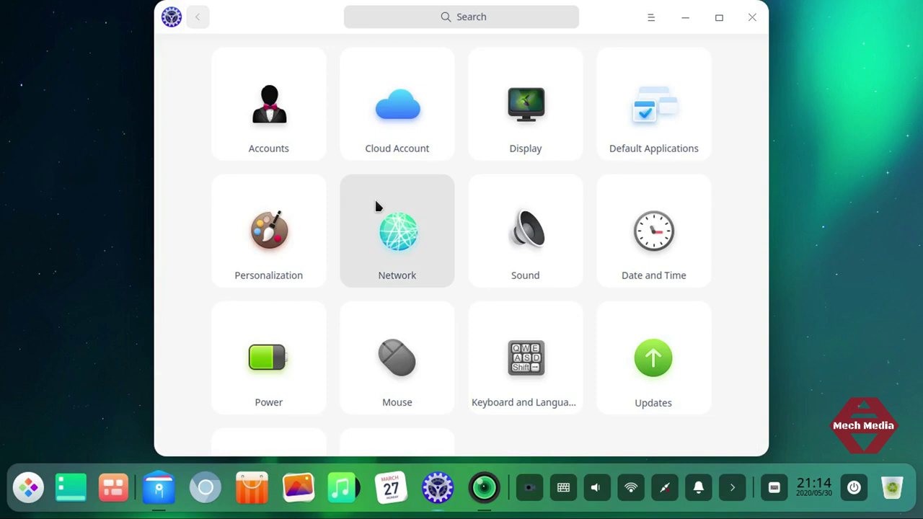
left_click(262, 121)
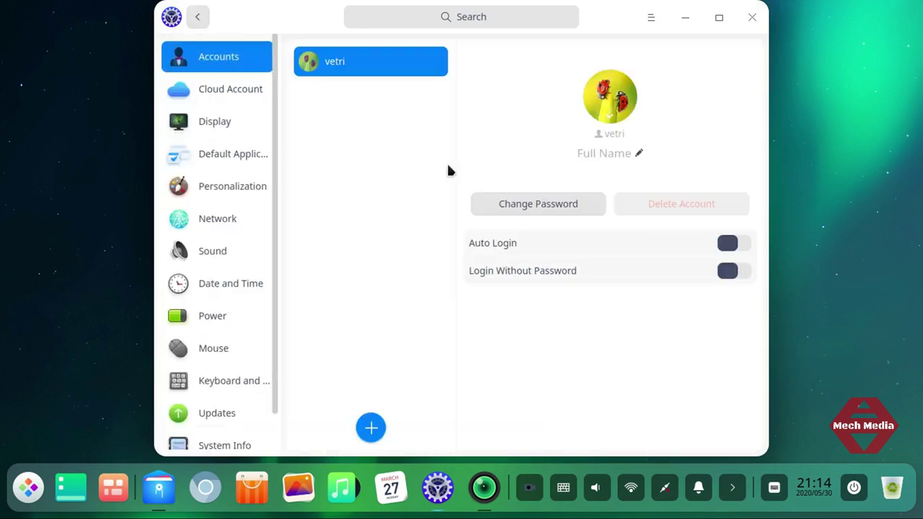
left_click(638, 155)
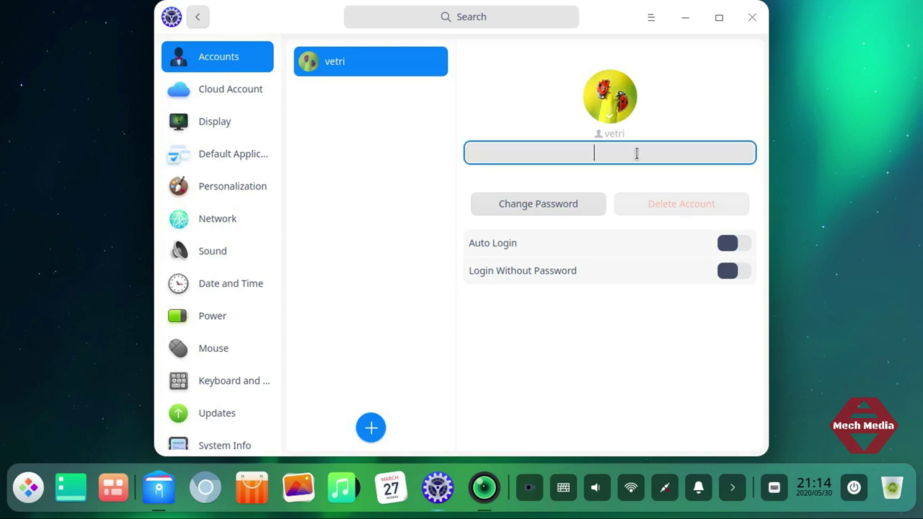
left_click(595, 177)
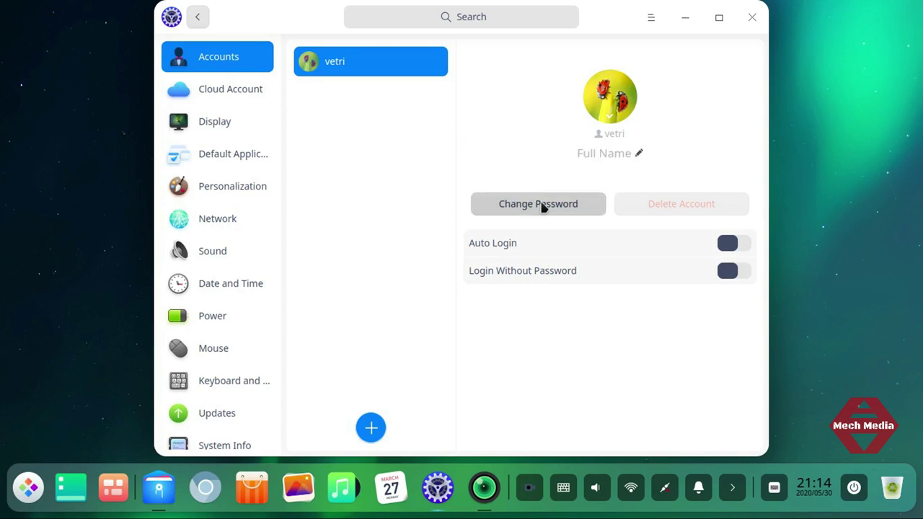
Step: Enable Auto Login for the user account, authenticating with the account password
left_click(742, 245)
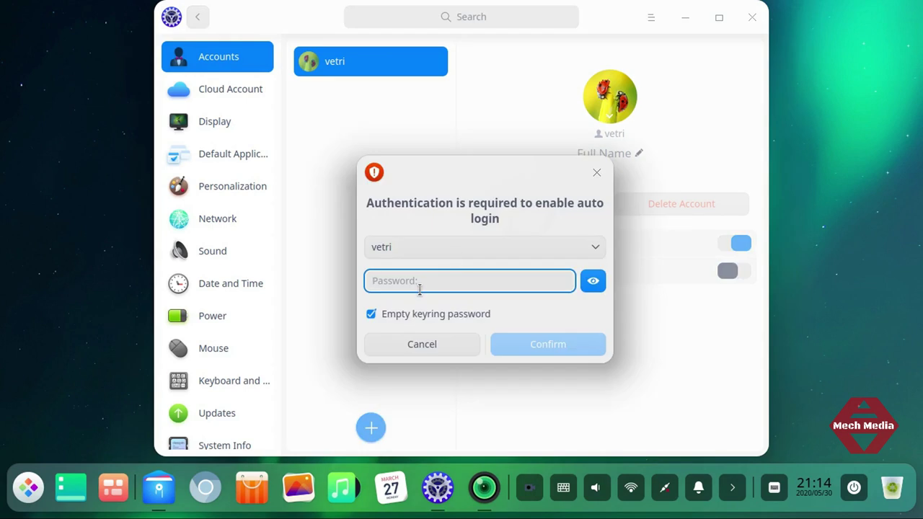
type("••")
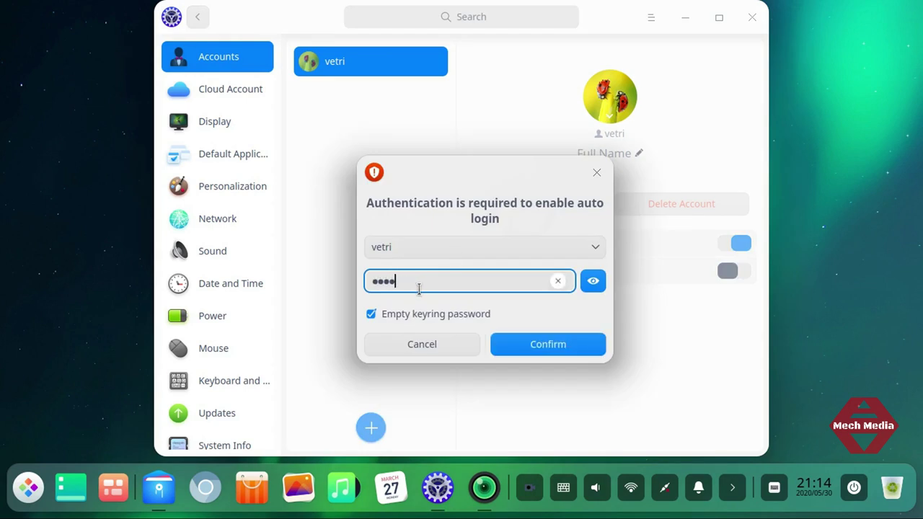
type("••")
left_click(562, 344)
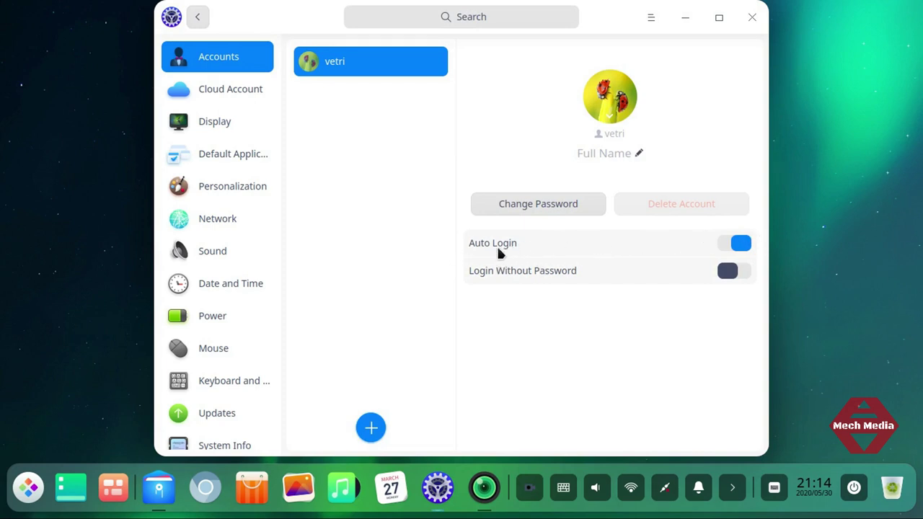
Step: Disable Auto Login for the user account, authenticating with the account password
left_click(725, 246)
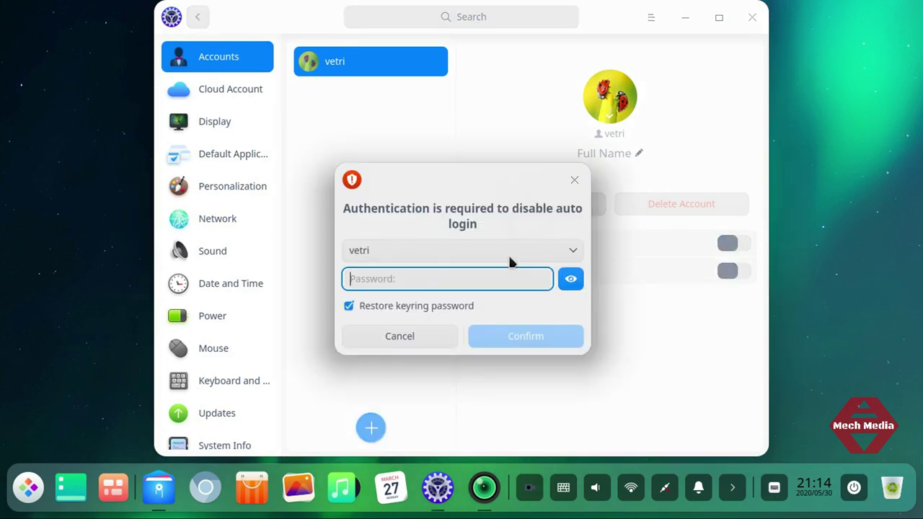
type("•••")
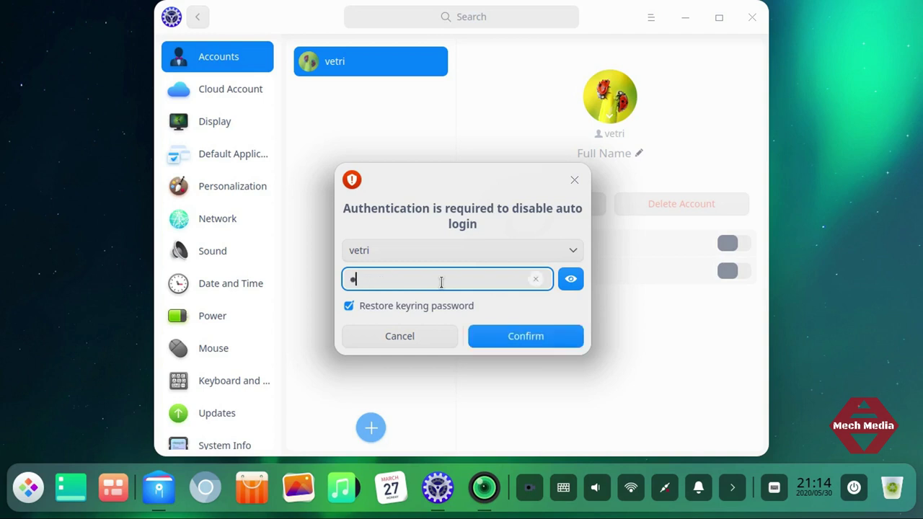
type("•")
left_click(550, 341)
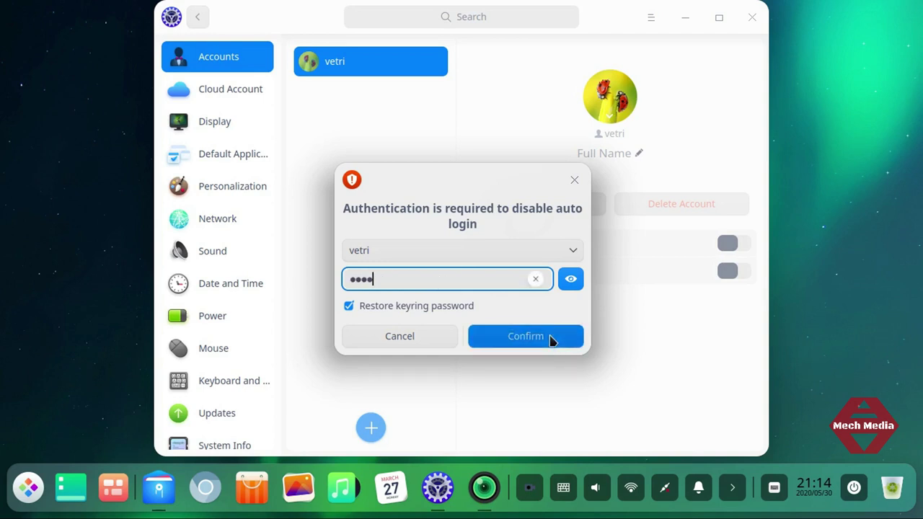
Step: Look through the Control Center categories, view the display resolution options, and try out the VGA-1 brightness adjustment
left_click(197, 17)
left_click(249, 96)
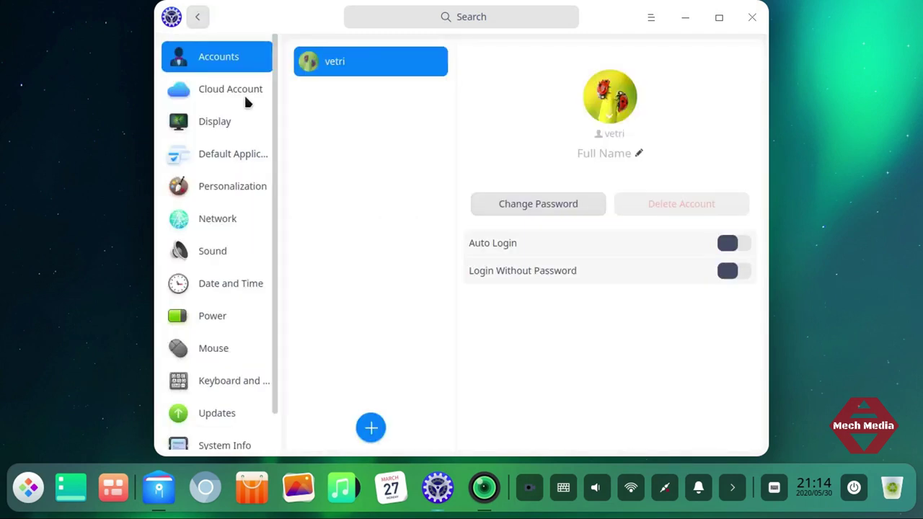
scroll(227, 361, "down", 1)
scroll(209, 267, "up", 1)
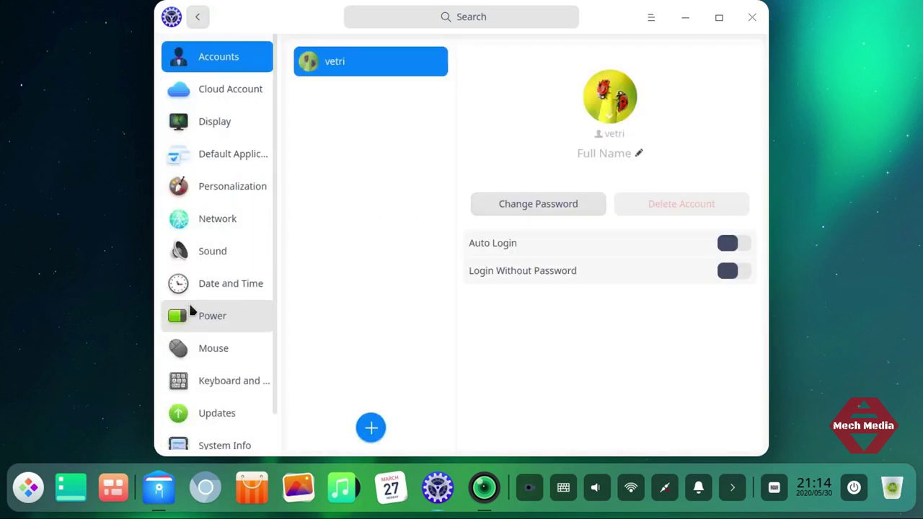
left_click(234, 121)
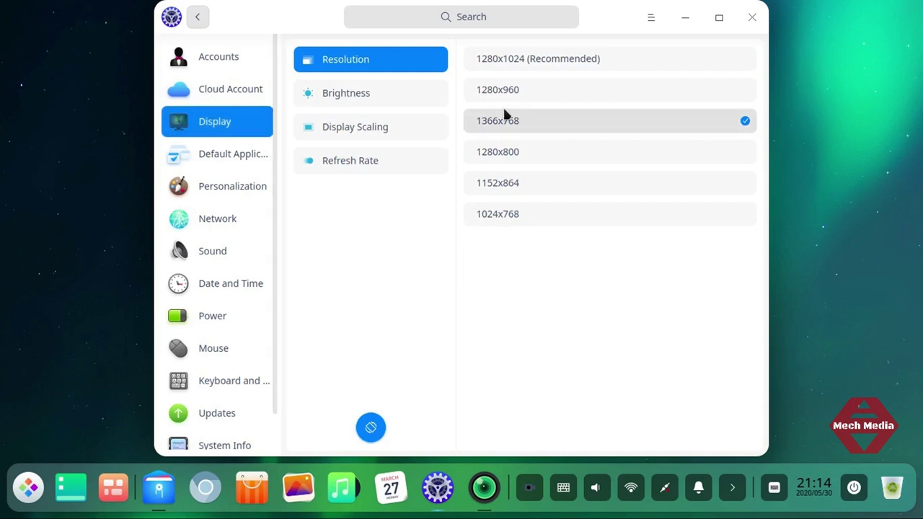
left_click(371, 94)
left_click_drag(729, 144, 687, 141)
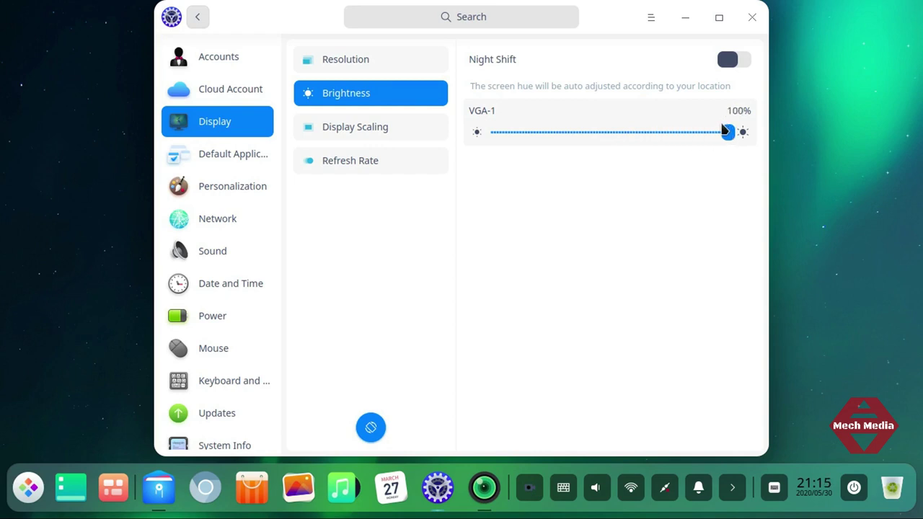
Step: Set Movie as the default application for video
left_click(234, 160)
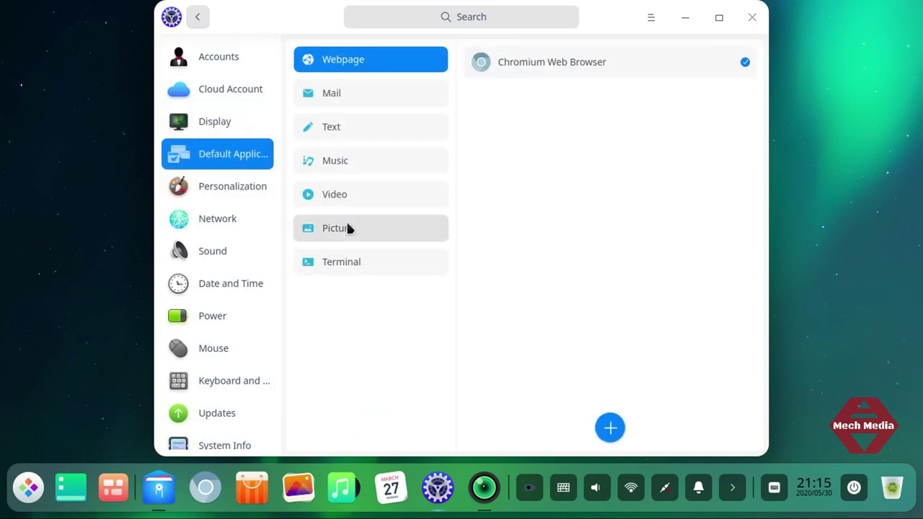
left_click(344, 197)
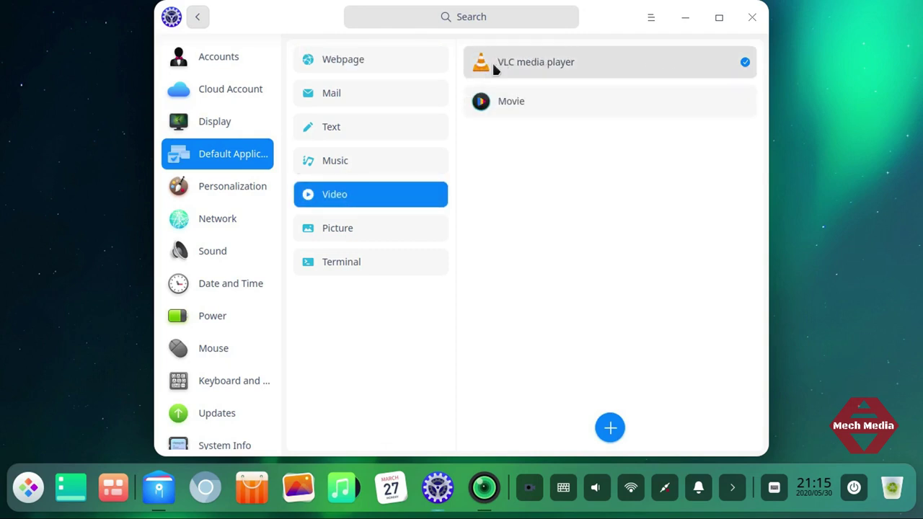
left_click(535, 100)
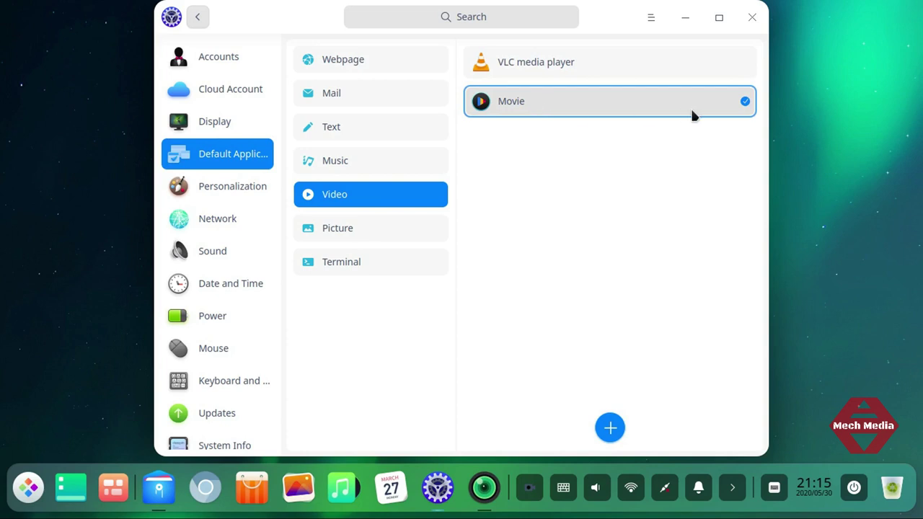
Step: Review the default applications offered for music, text, mail, webpages, pictures, terminal and video
left_click(356, 157)
left_click(354, 124)
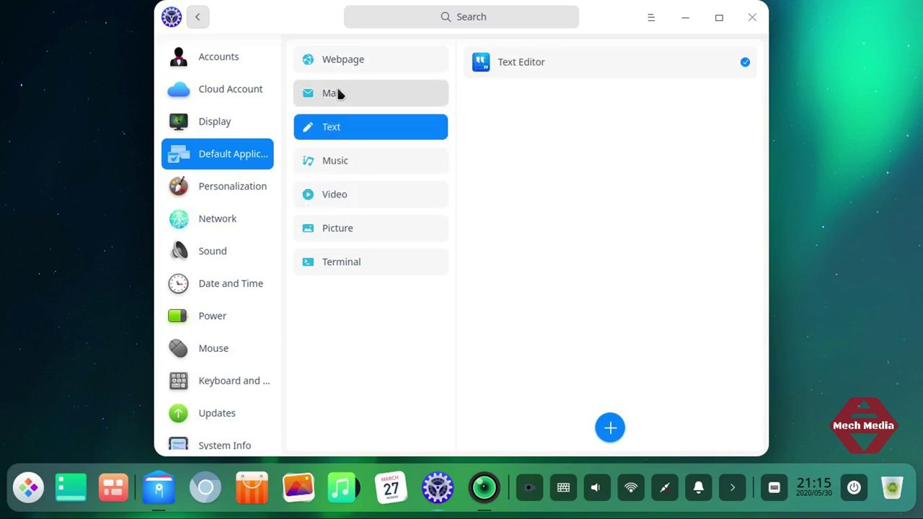
left_click(339, 92)
left_click(352, 56)
left_click(335, 230)
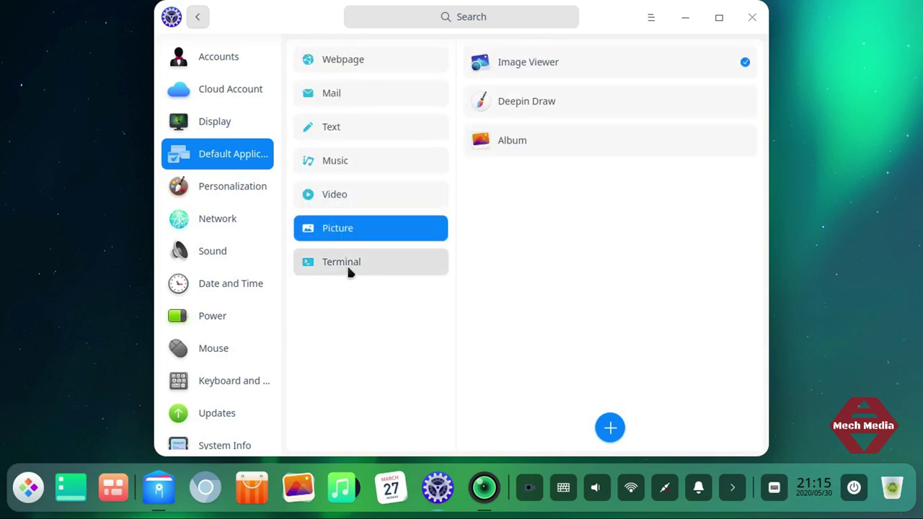
left_click(348, 263)
left_click(343, 201)
left_click(344, 160)
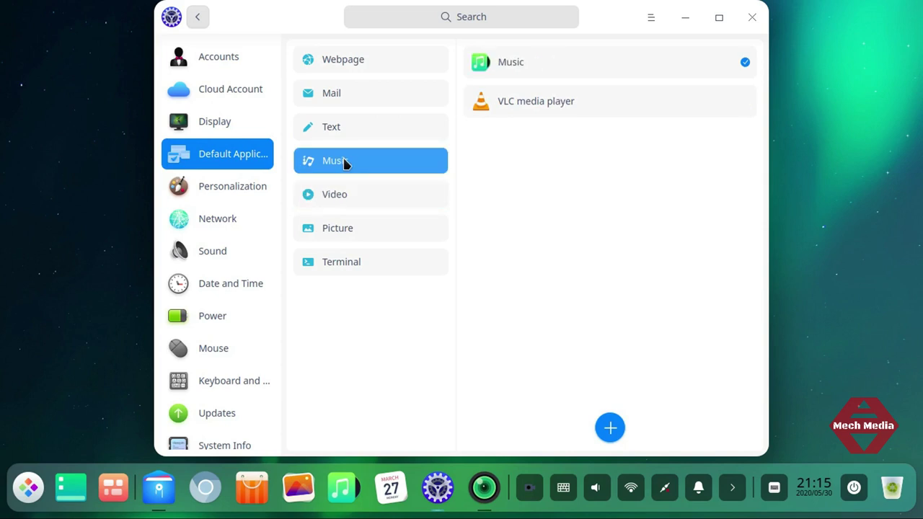
Step: Preview the Auto and Dark themes and a transparency of 1, returning to the Light theme and a transparency of 0.2
left_click(235, 189)
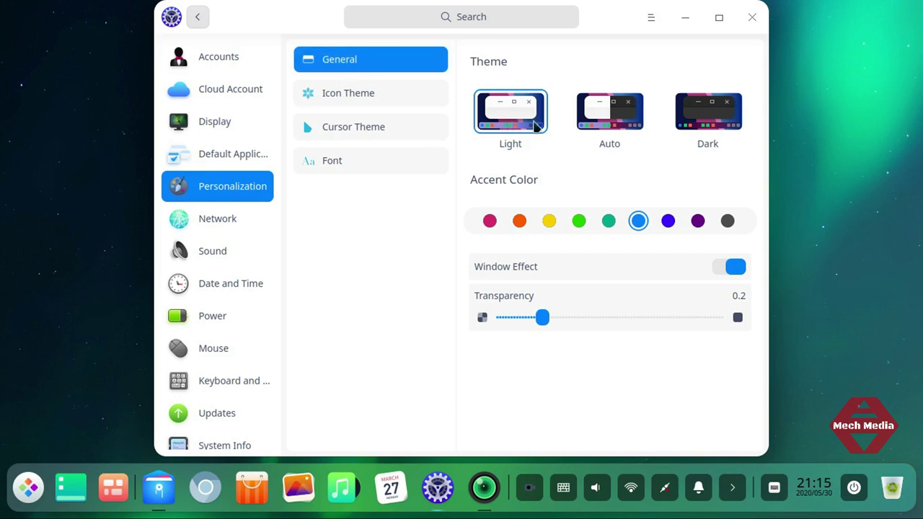
left_click(615, 117)
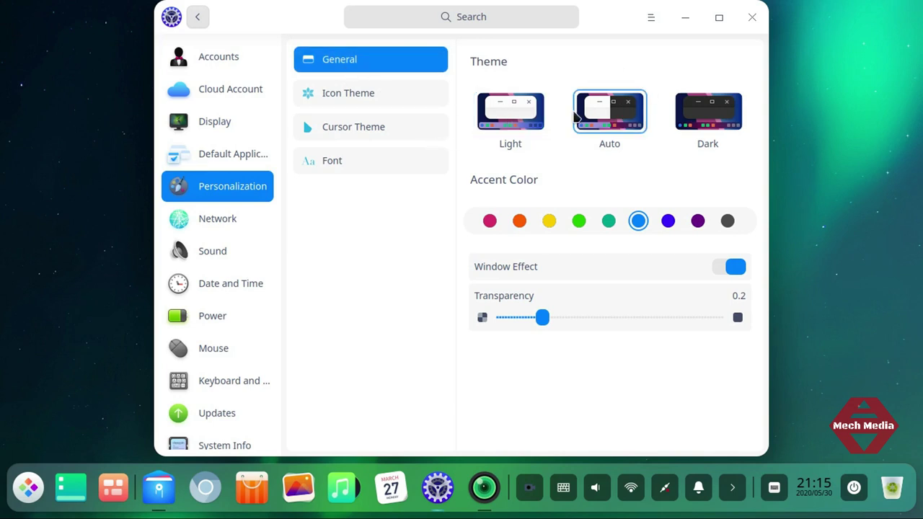
left_click(725, 107)
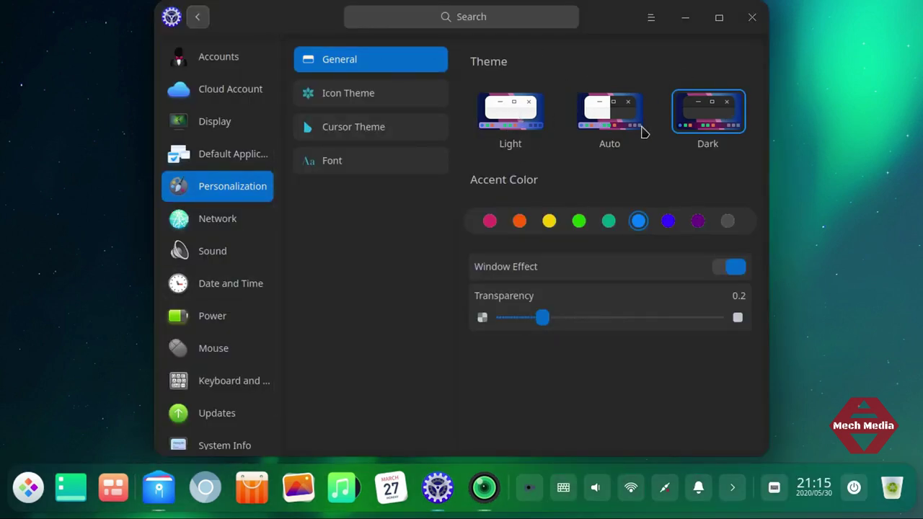
left_click(514, 115)
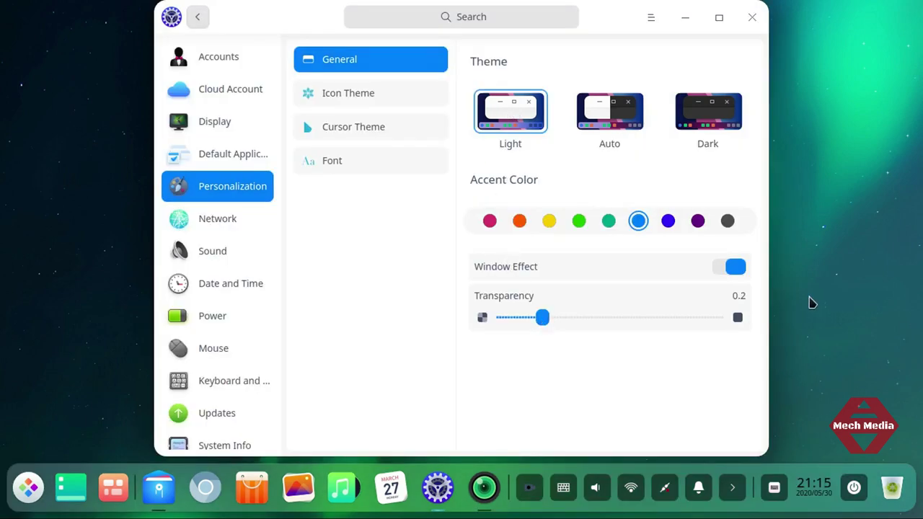
left_click_drag(547, 322, 734, 326)
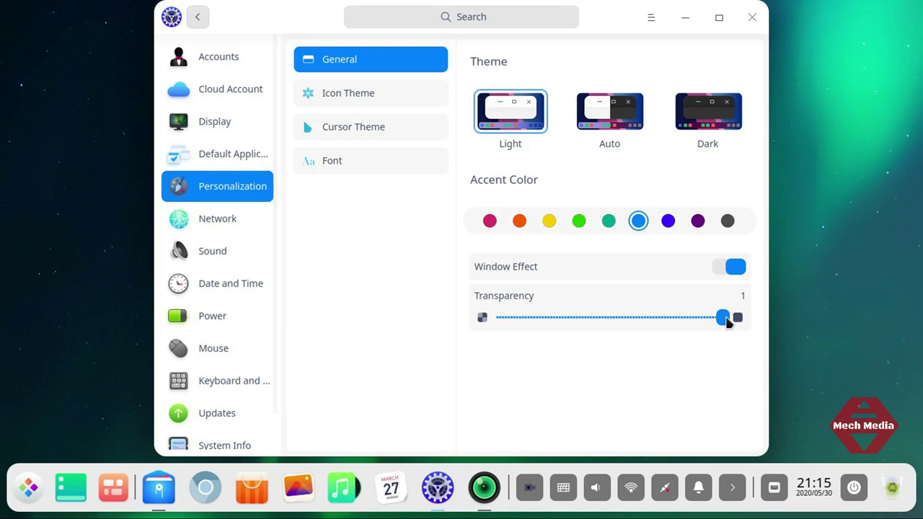
left_click_drag(723, 323, 543, 322)
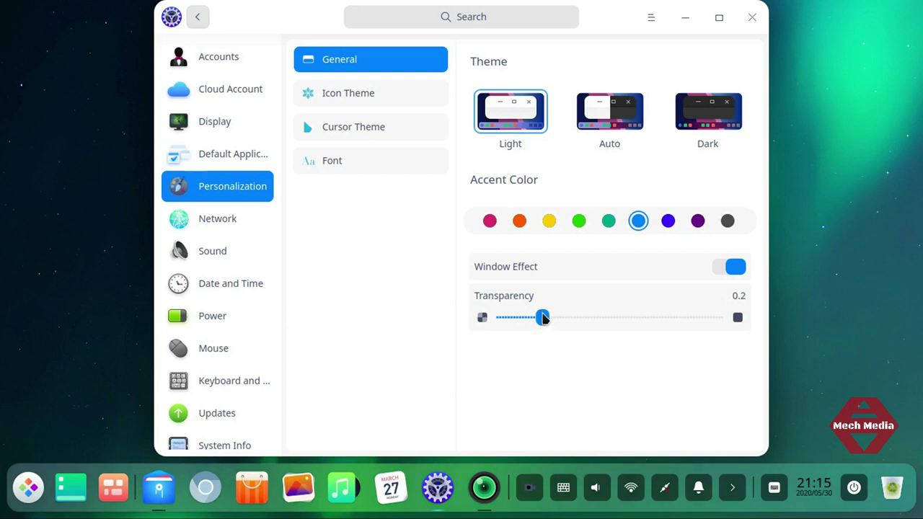
Step: Try the Papirus, bloom-classic, bloom-classic-dark and bloom-dark icon themes, and settle on bloom-classic
left_click(379, 94)
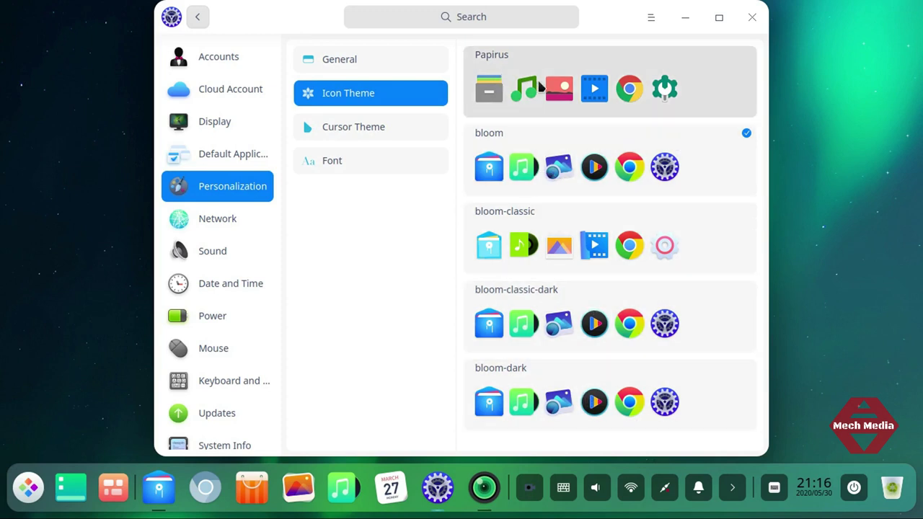
left_click(491, 111)
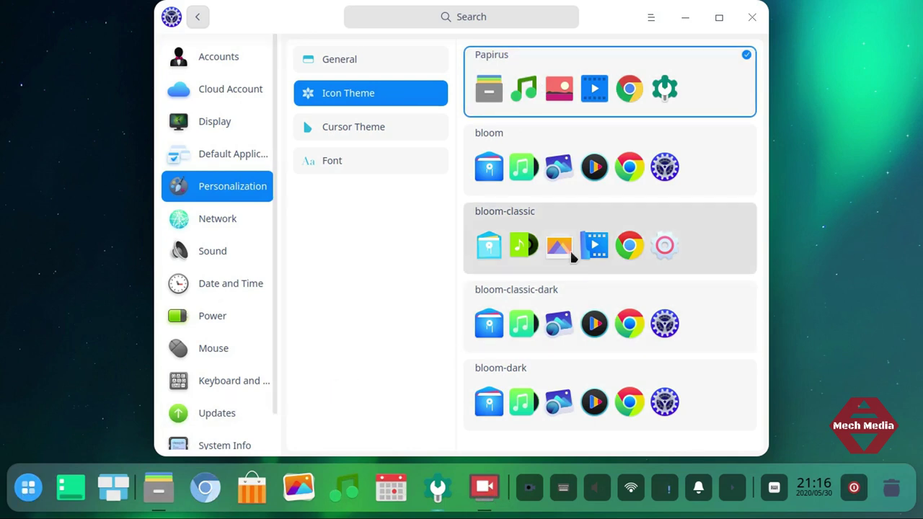
left_click(570, 249)
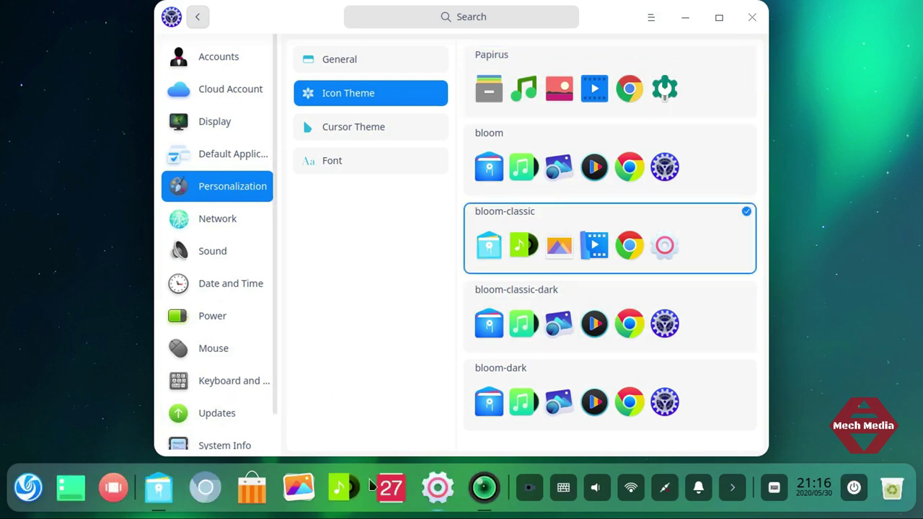
left_click(542, 344)
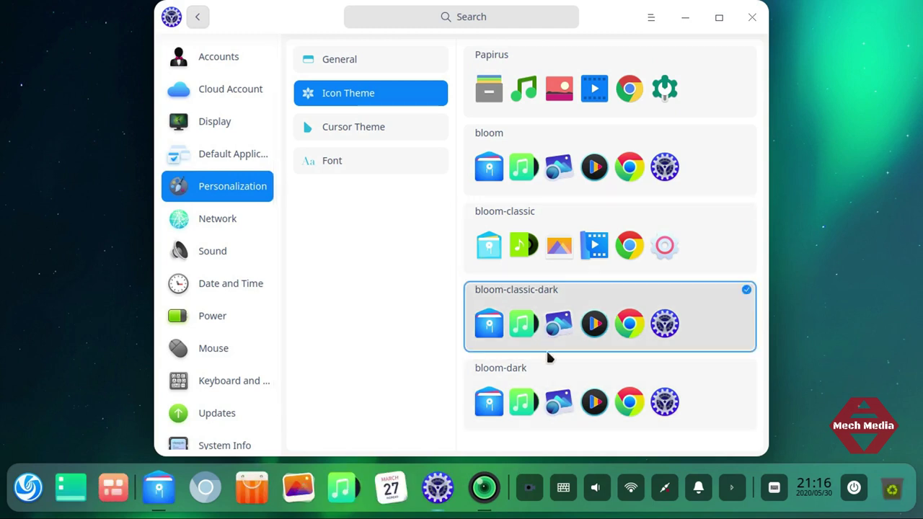
left_click(548, 392)
left_click(539, 253)
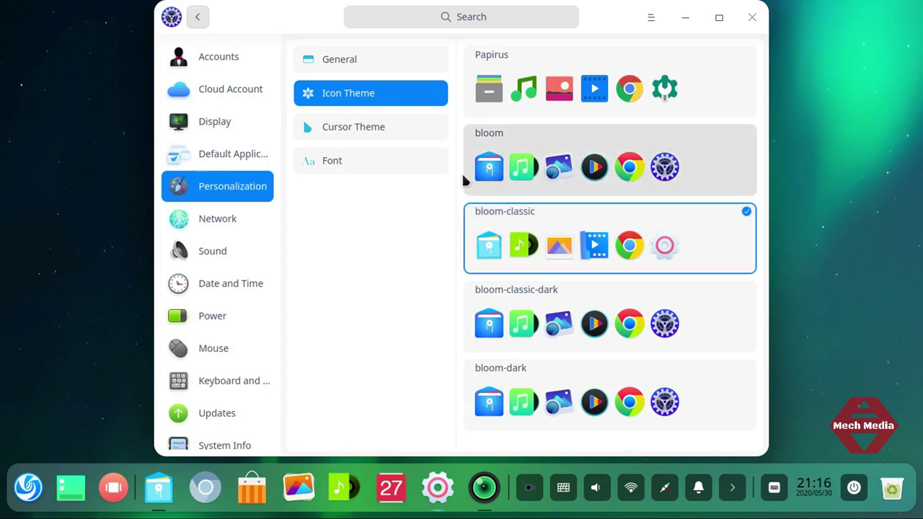
Step: Try the DMZ-White cursor theme and switch the cursor theme to DMZ-Black
left_click(378, 130)
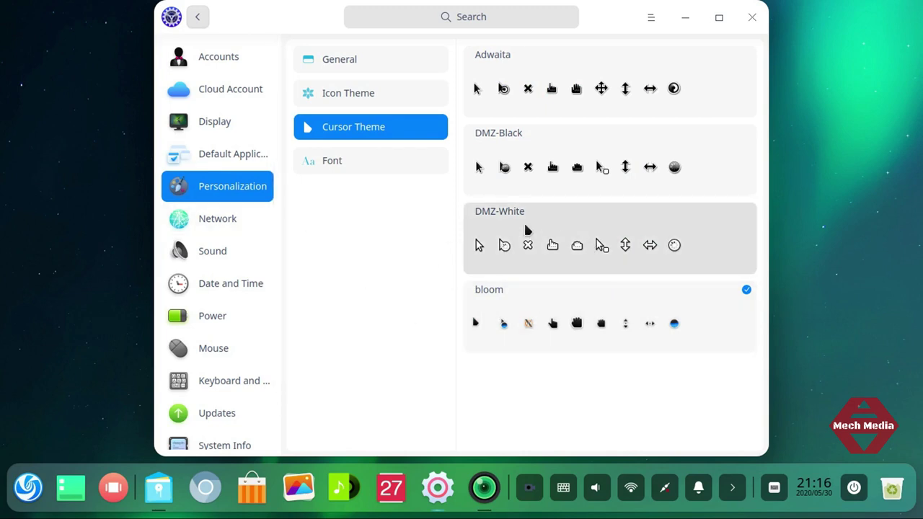
left_click(524, 221)
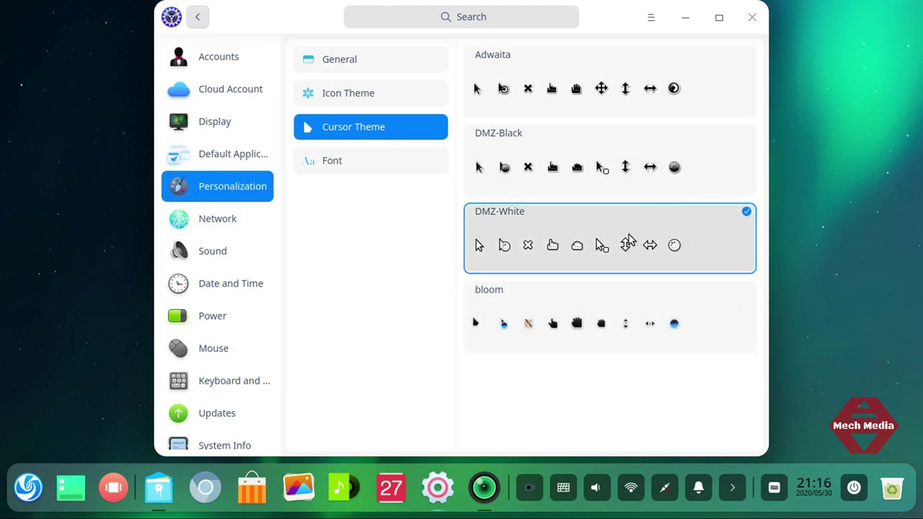
left_click(575, 168)
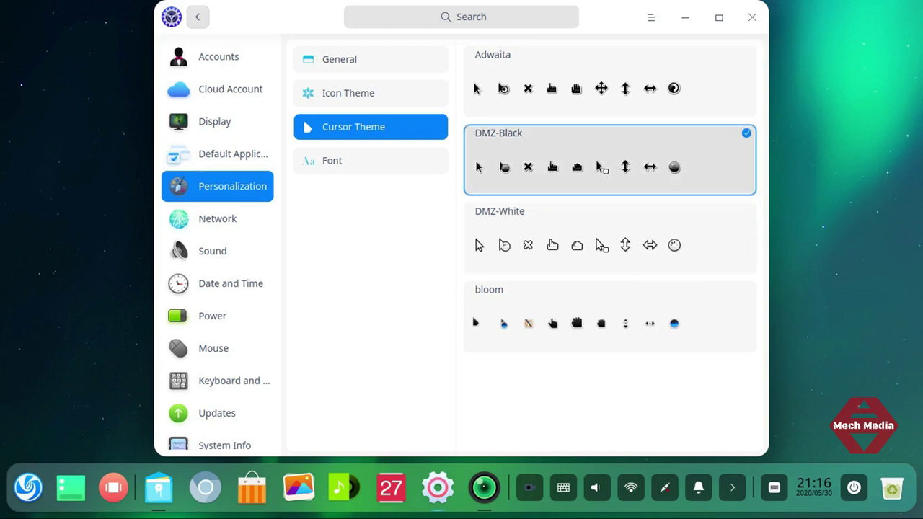
Step: Try the Adwaita and bloom cursor themes, and settle on the DMZ-White cursor theme
left_click(515, 88)
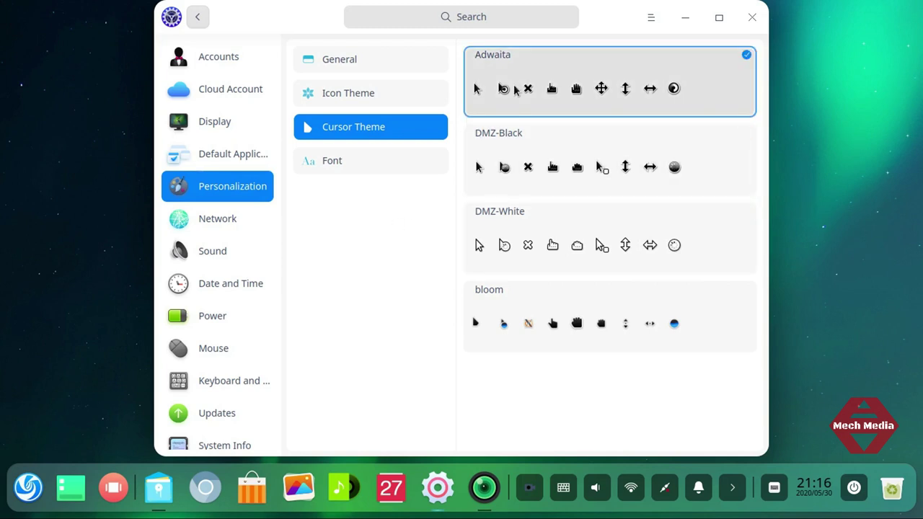
left_click(527, 243)
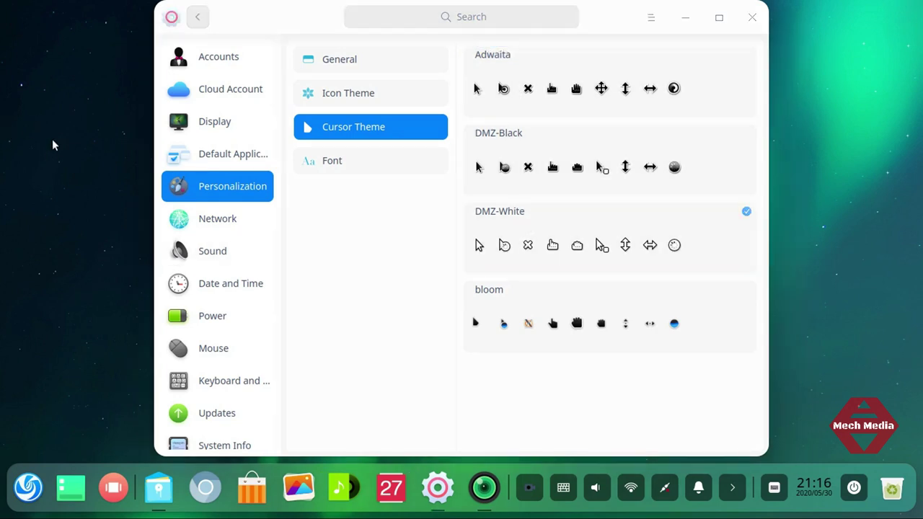
left_click(591, 334)
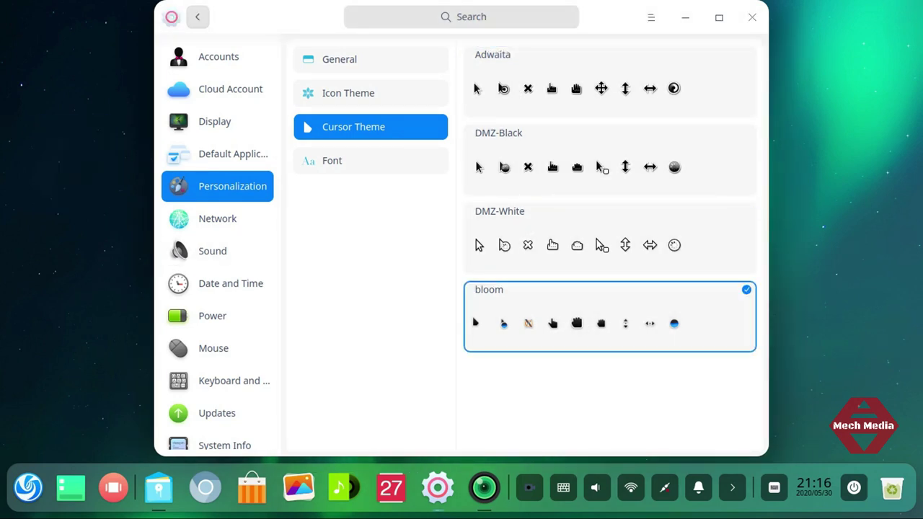
left_click(519, 245)
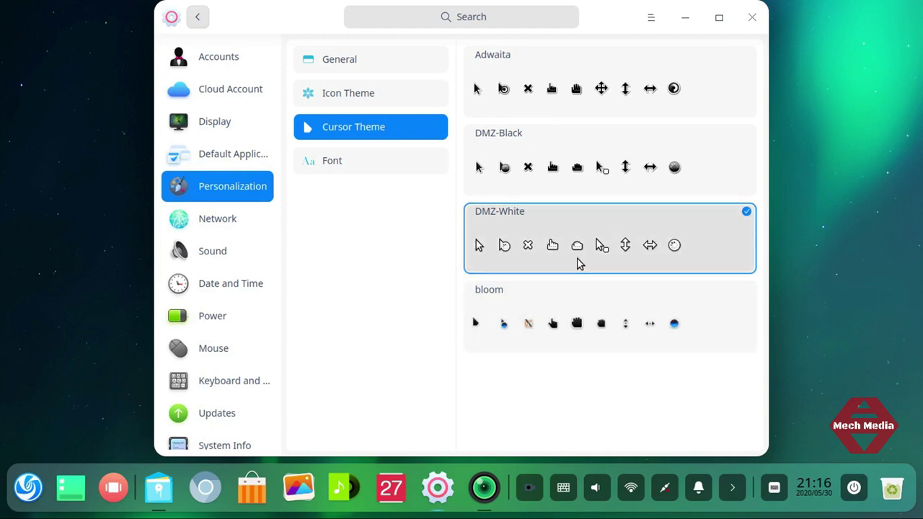
left_click(559, 337)
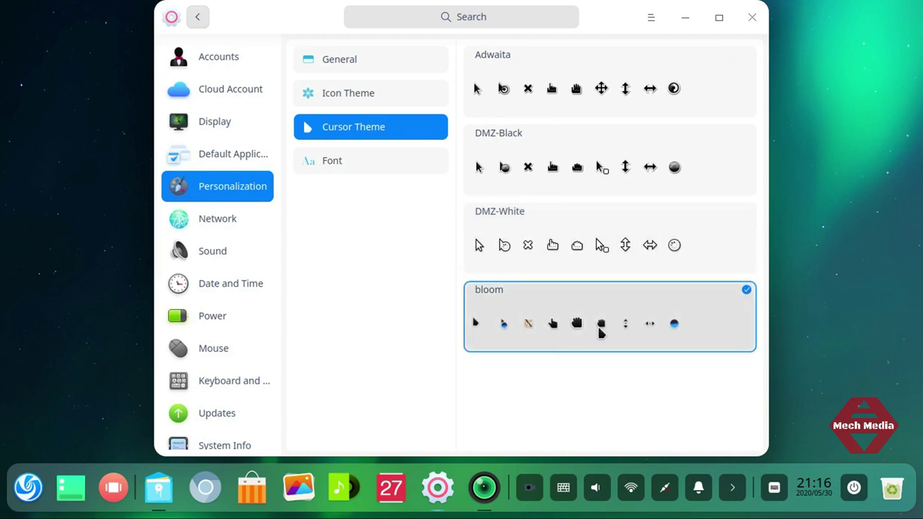
left_click(603, 249)
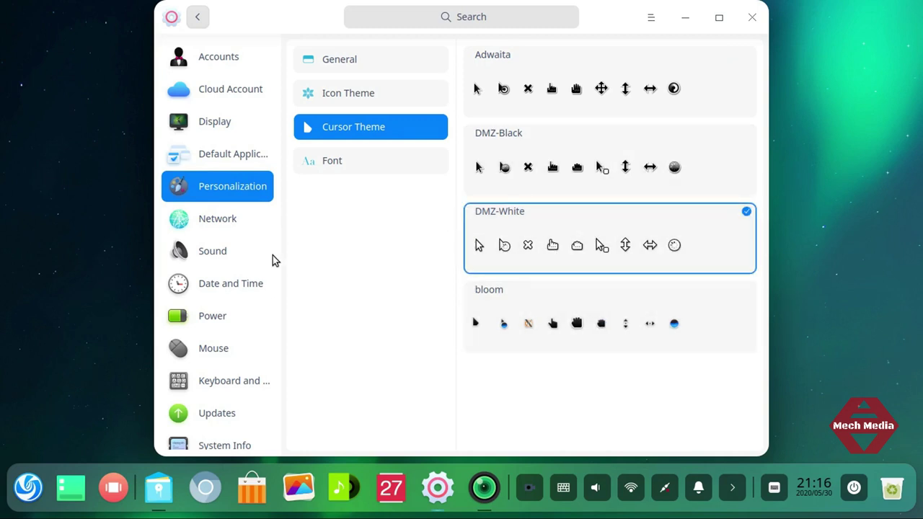
Step: Review the font settings with the available standard fonts, and view the speaker sound settings
left_click(331, 160)
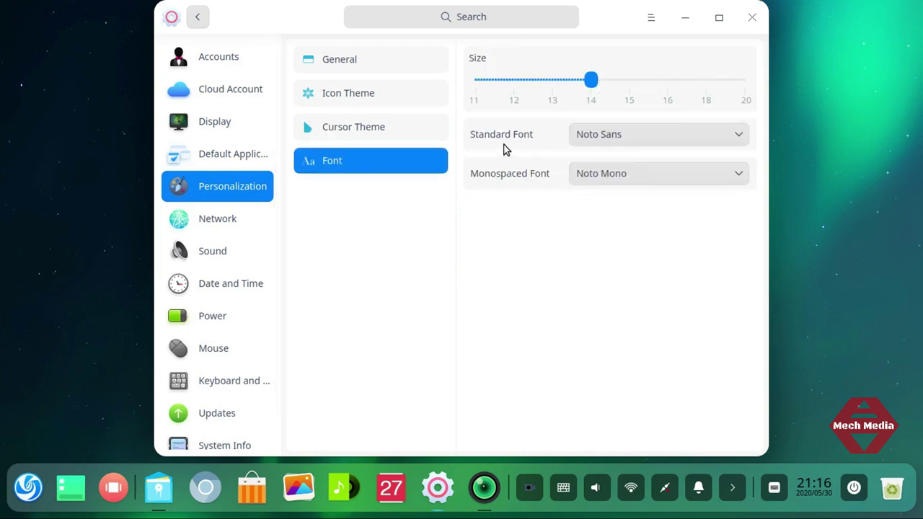
left_click(590, 140)
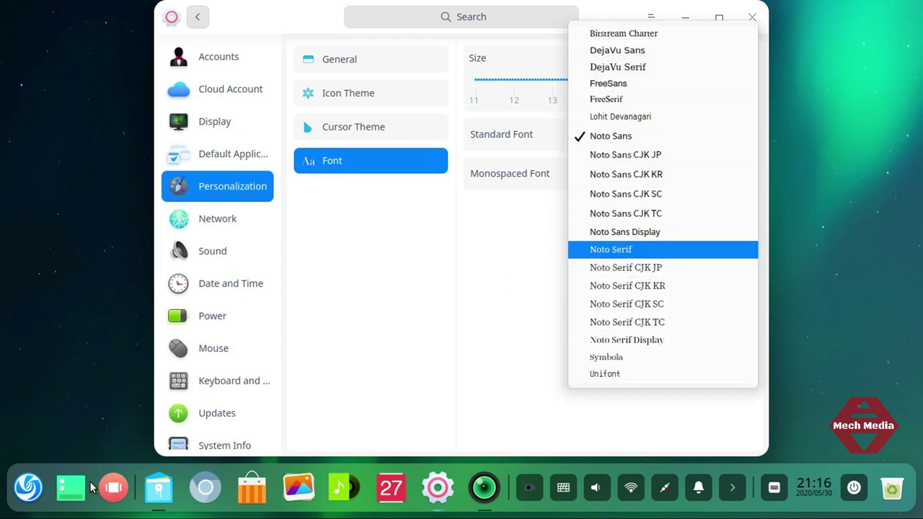
left_click(394, 257)
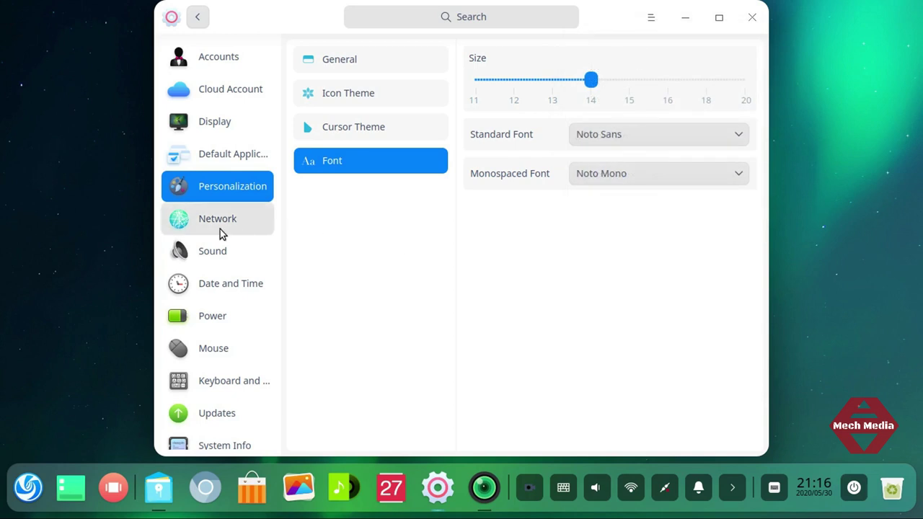
left_click(213, 257)
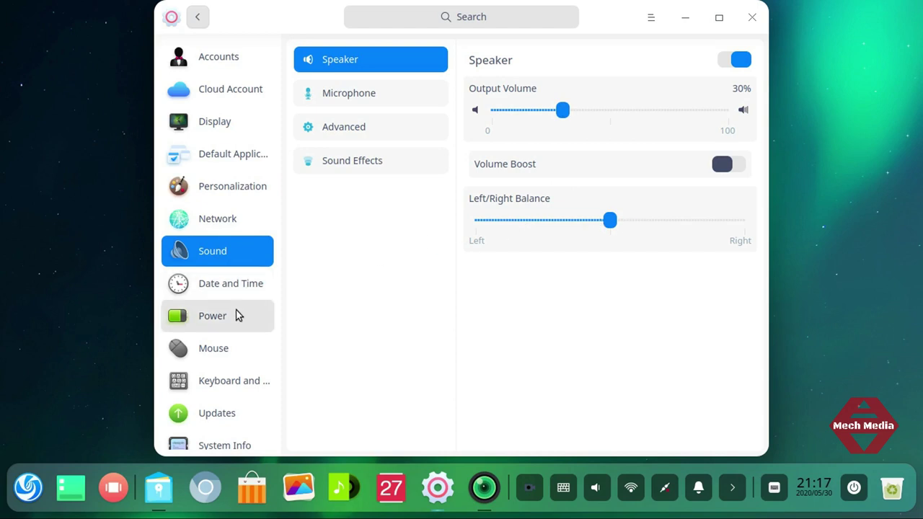
Step: Try the 12-hour clock format in the date and time settings and return to 24-hour time
left_click(214, 289)
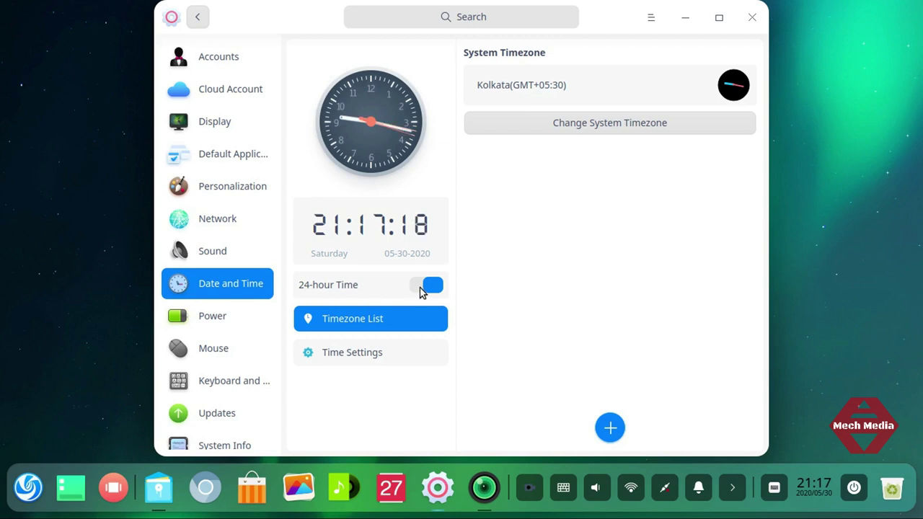
left_click(420, 289)
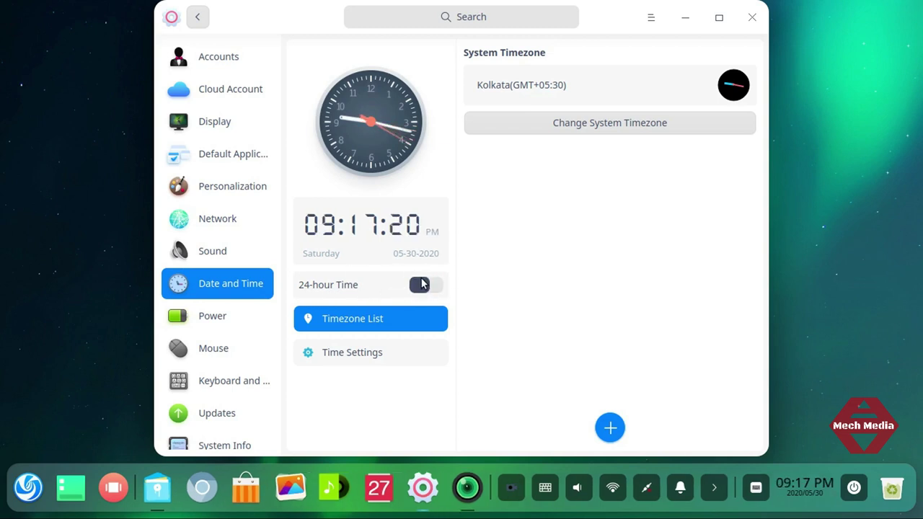
left_click(431, 291)
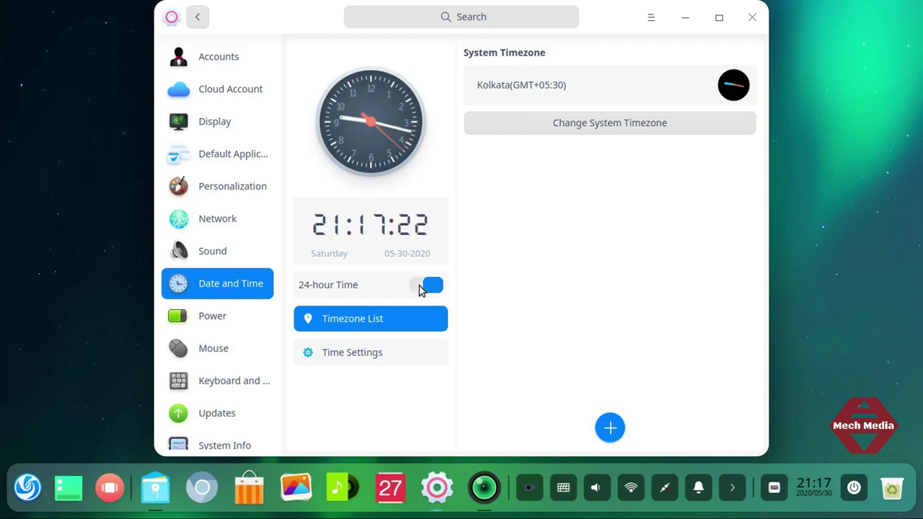
left_click(423, 289)
left_click(433, 286)
Step: Add English (India, with rupee) as a second keyboard layout
scroll(231, 365, "down", 1)
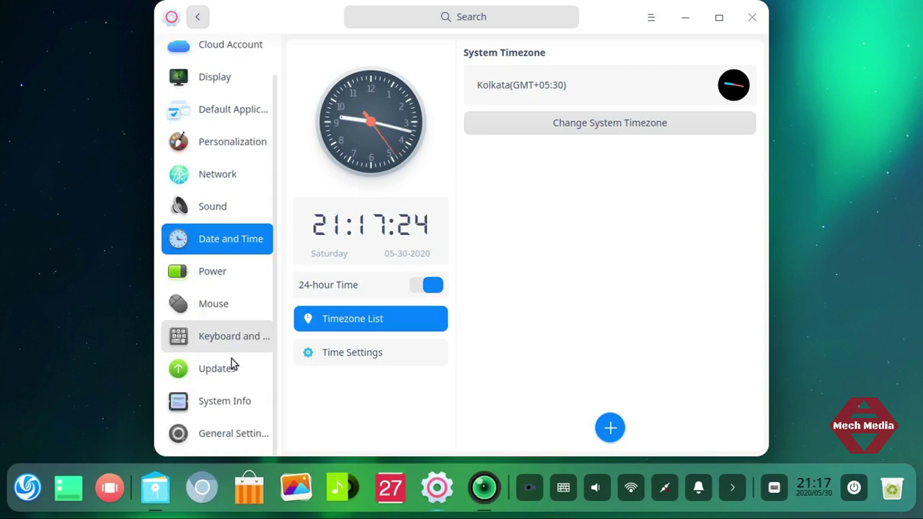
left_click(244, 349)
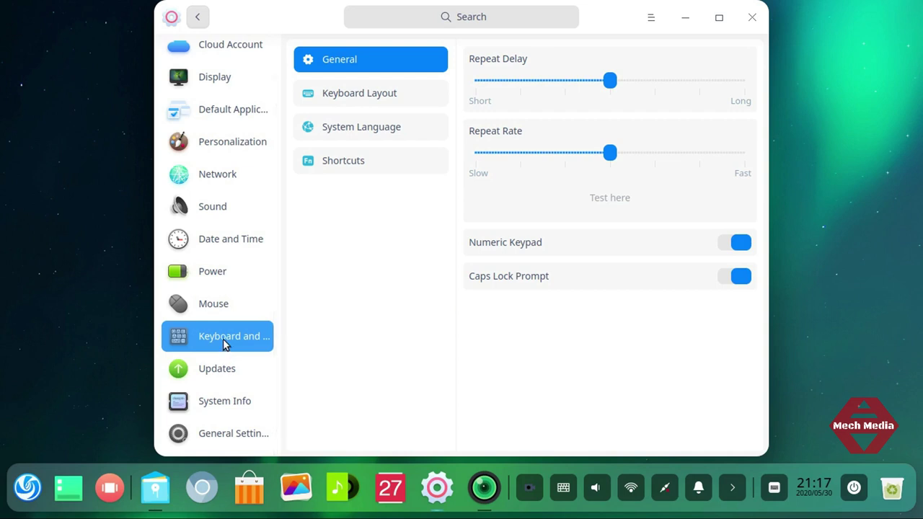
left_click(355, 103)
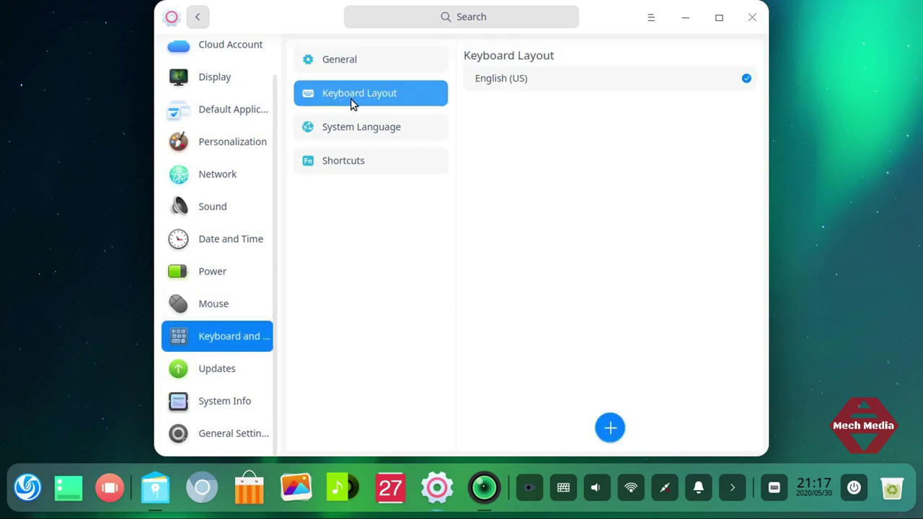
left_click(610, 427)
scroll(569, 288, "down", 5)
scroll(561, 333, "down", 5)
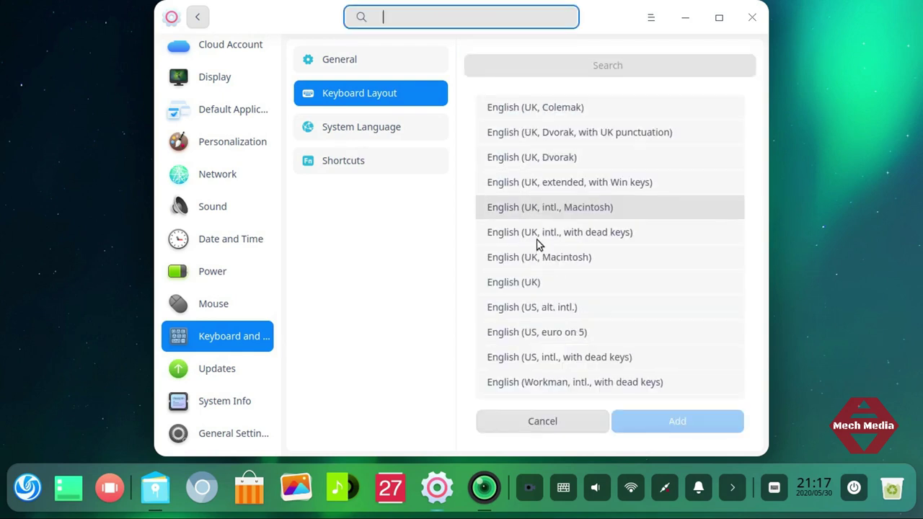
scroll(546, 288, "up", 5)
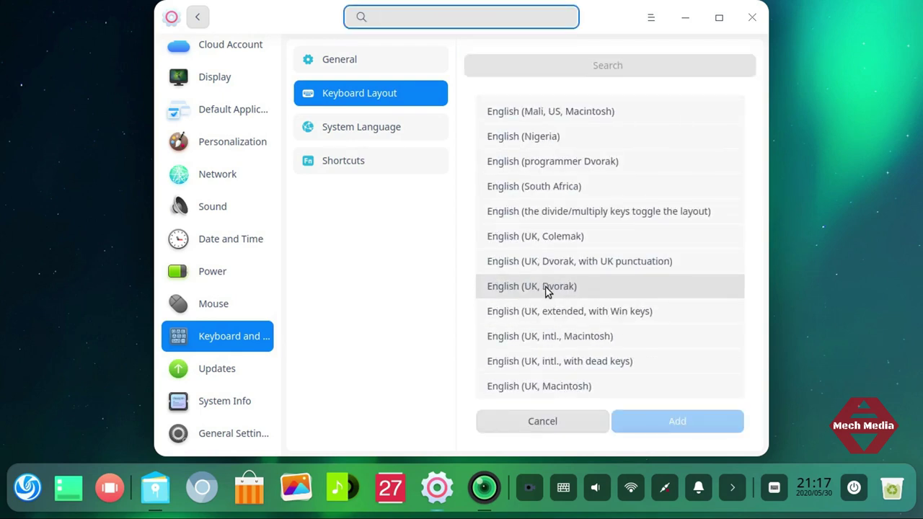
scroll(546, 291, "up", 2)
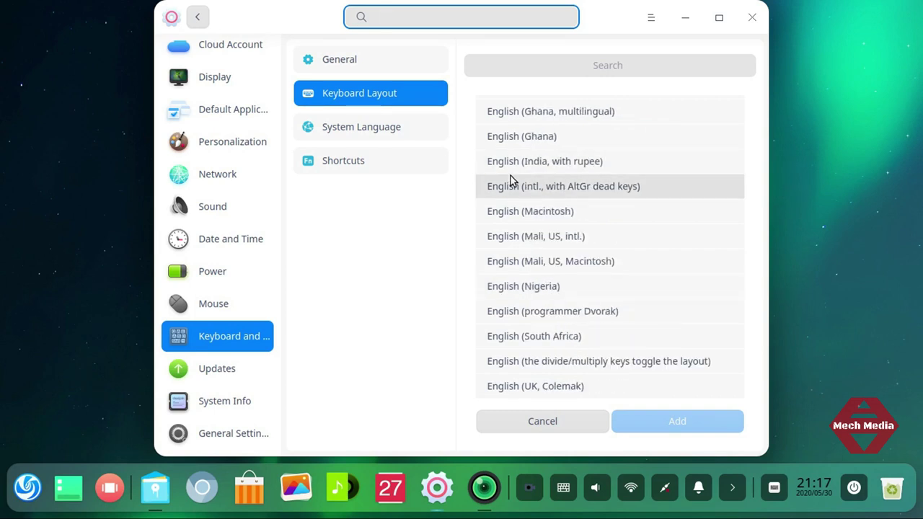
left_click(526, 166)
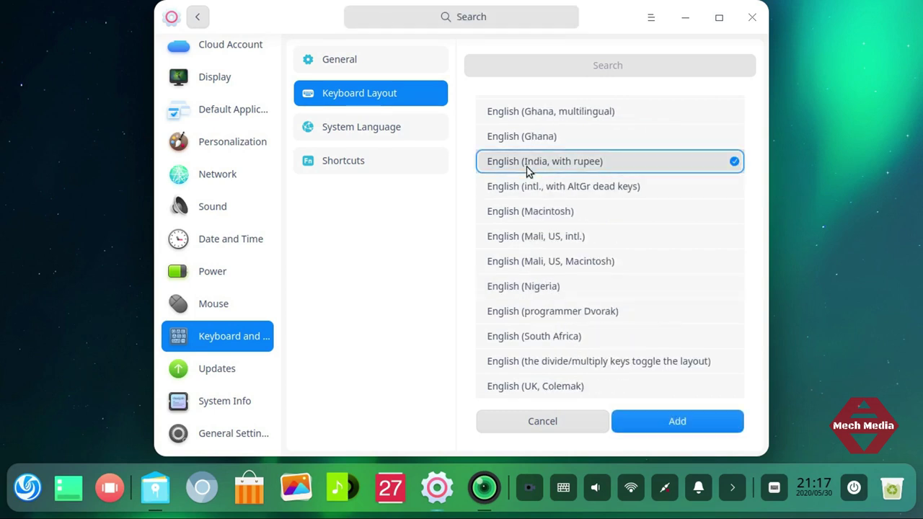
left_click(688, 419)
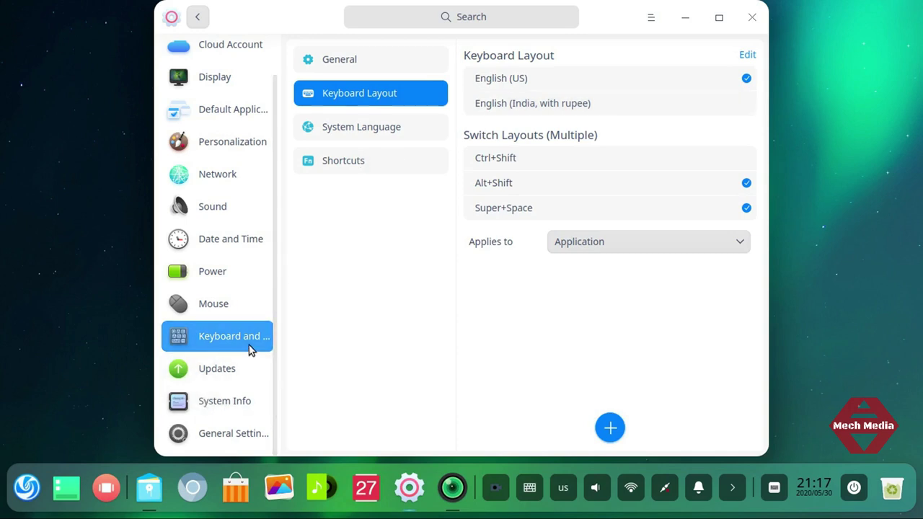
Step: Start installing the downloaded system updates, and close the open file manager window
left_click(252, 368)
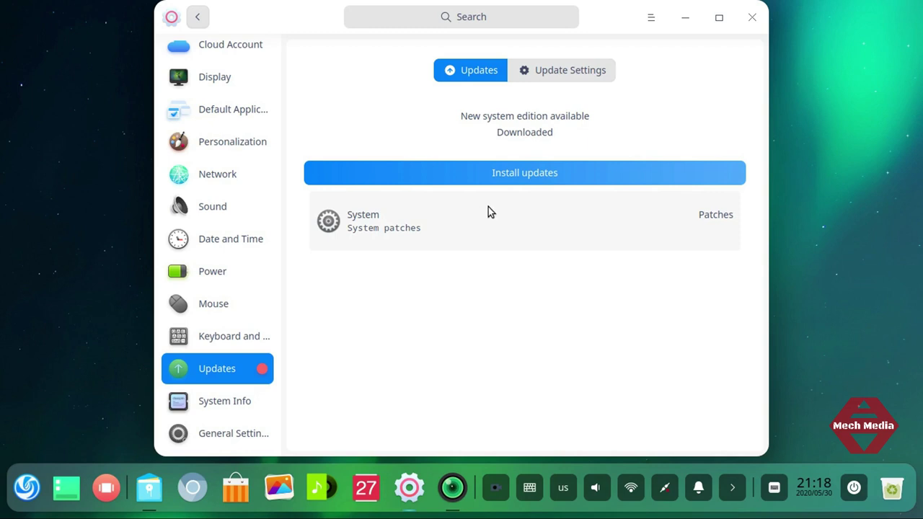
left_click(524, 174)
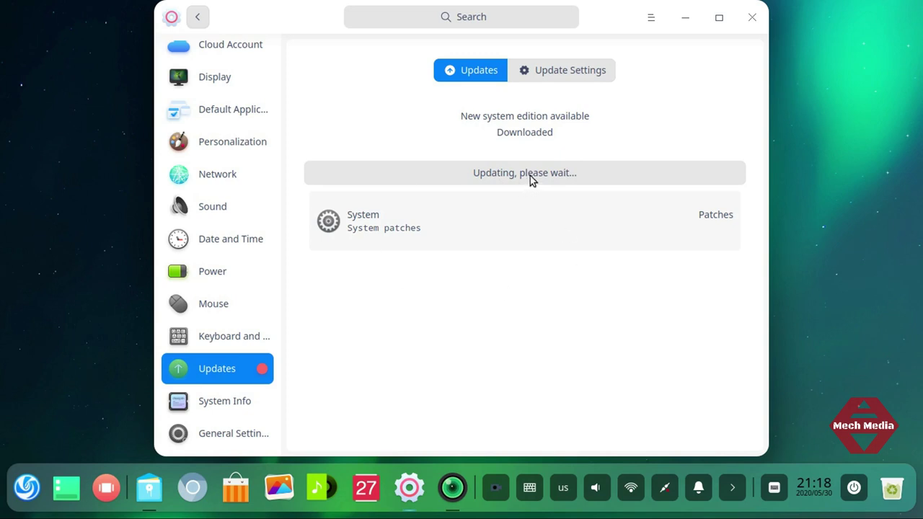
left_click(148, 497)
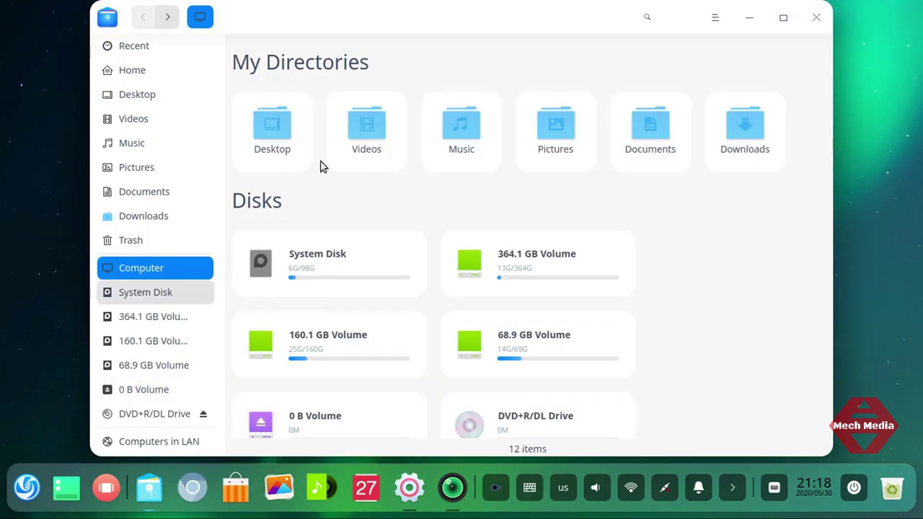
left_click(819, 20)
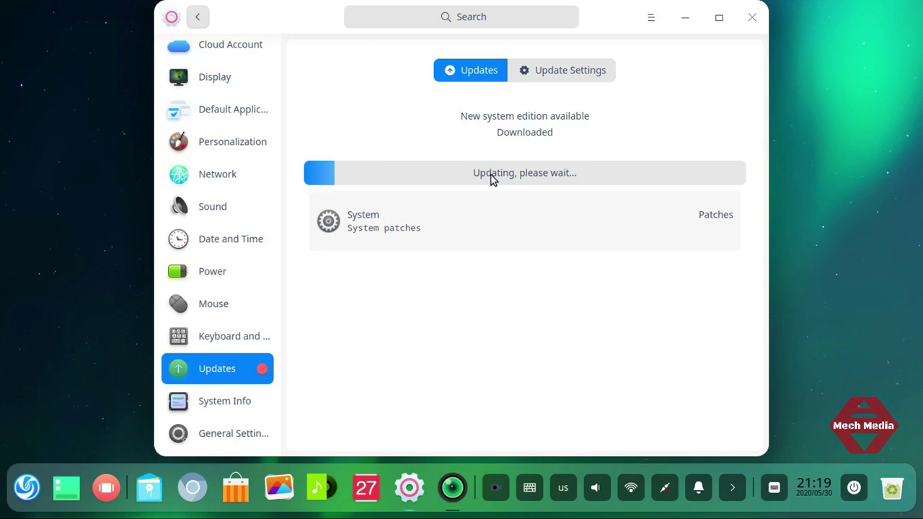
Step: Review the PC's system information and the update progress, and minimize Control Center
left_click(232, 404)
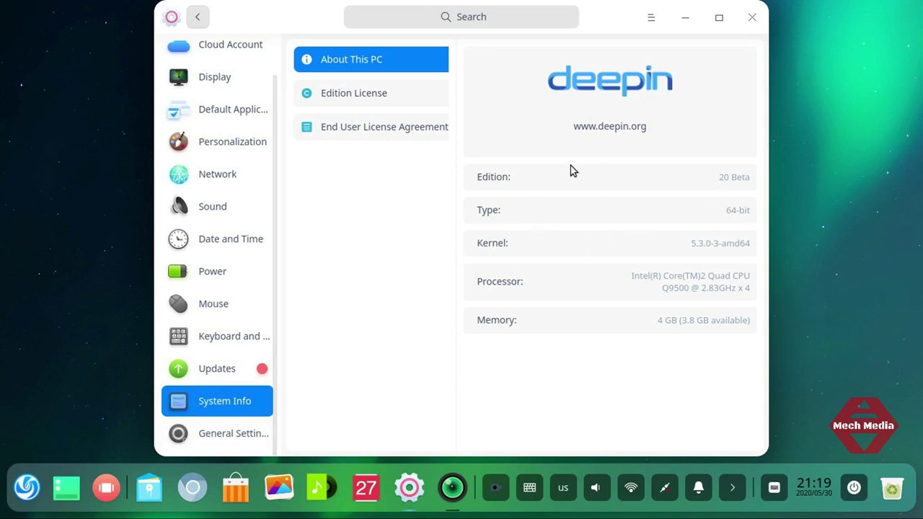
left_click(216, 368)
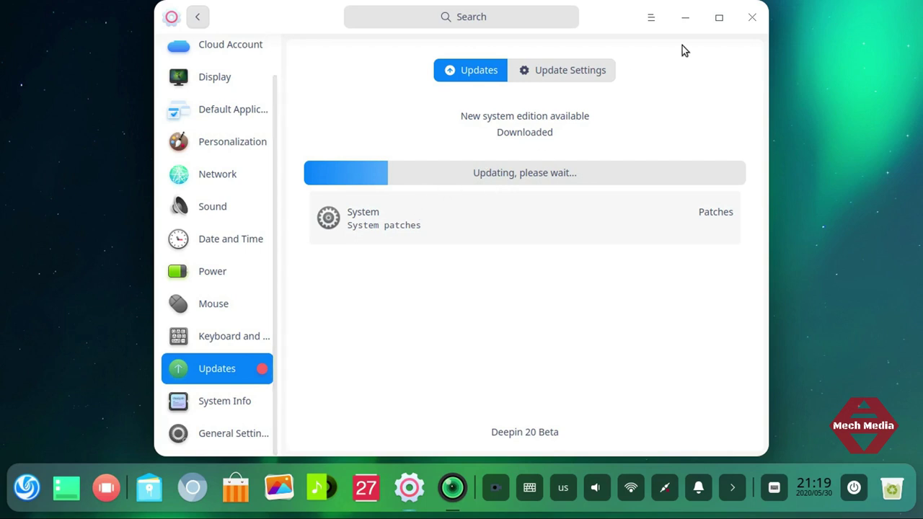
left_click(687, 21)
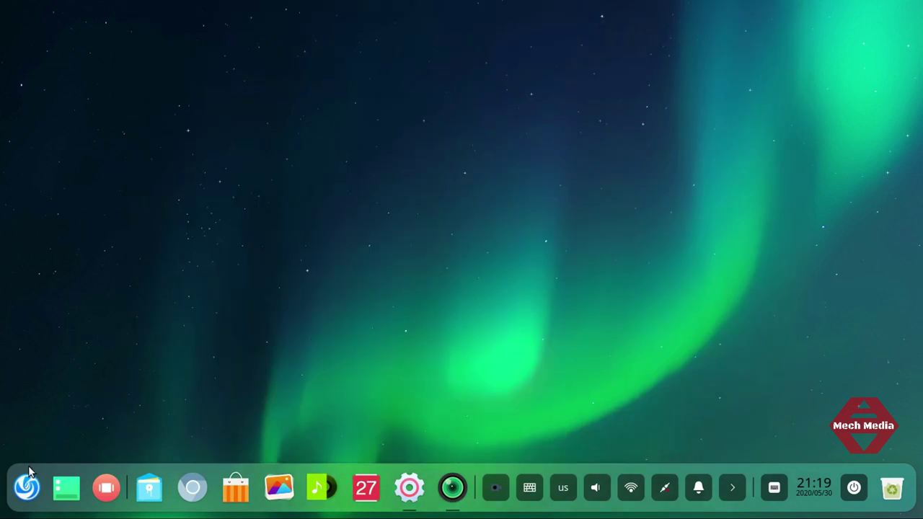
Step: Open System Monitor from the full-screen application launcher
key("super")
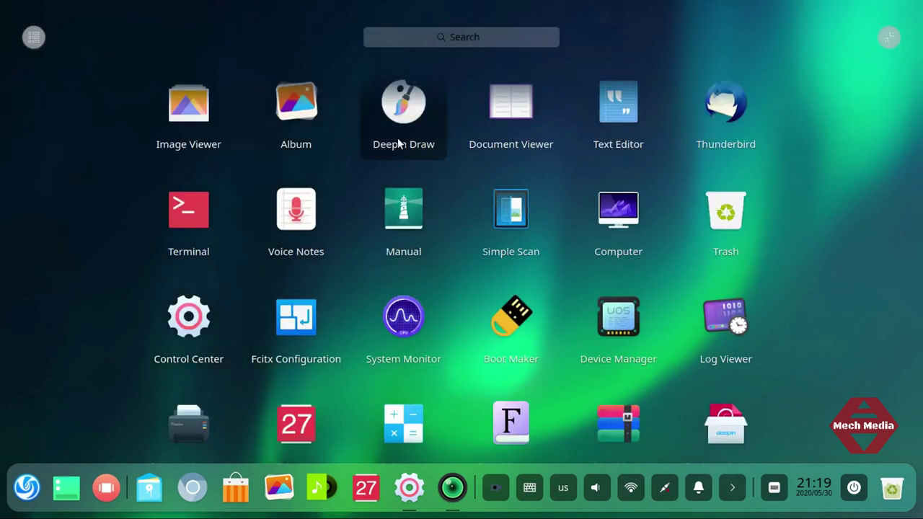
scroll(397, 140, "up", 1)
scroll(397, 140, "down", 1)
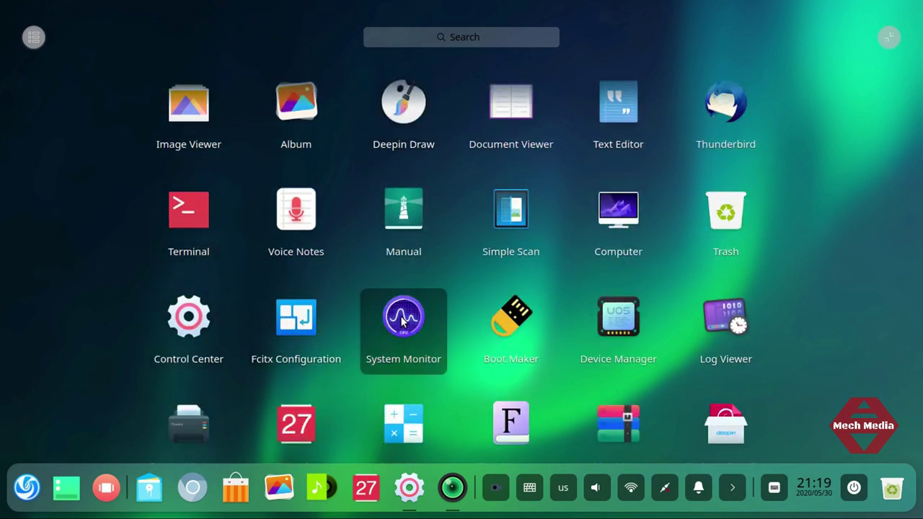
left_click(424, 296)
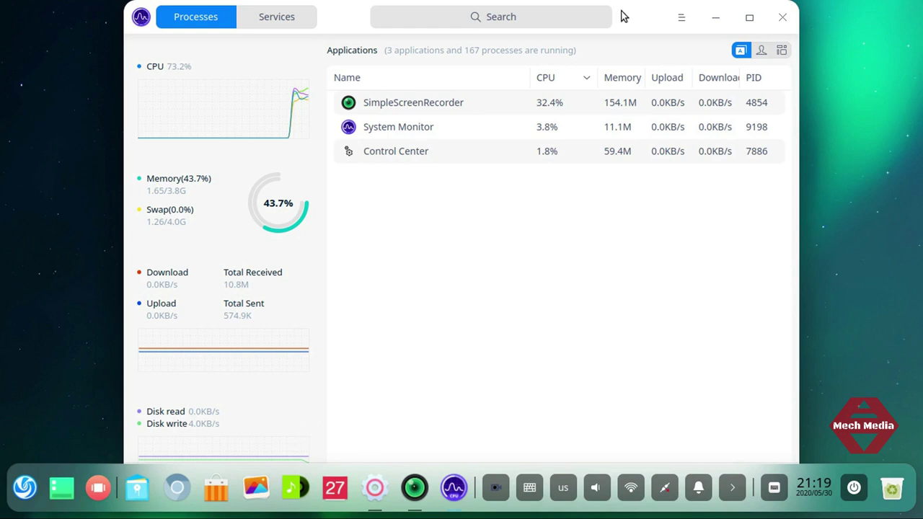
Step: View System Monitor maximized and at normal size, and examine the process actions offered for Control Center
left_click(750, 17)
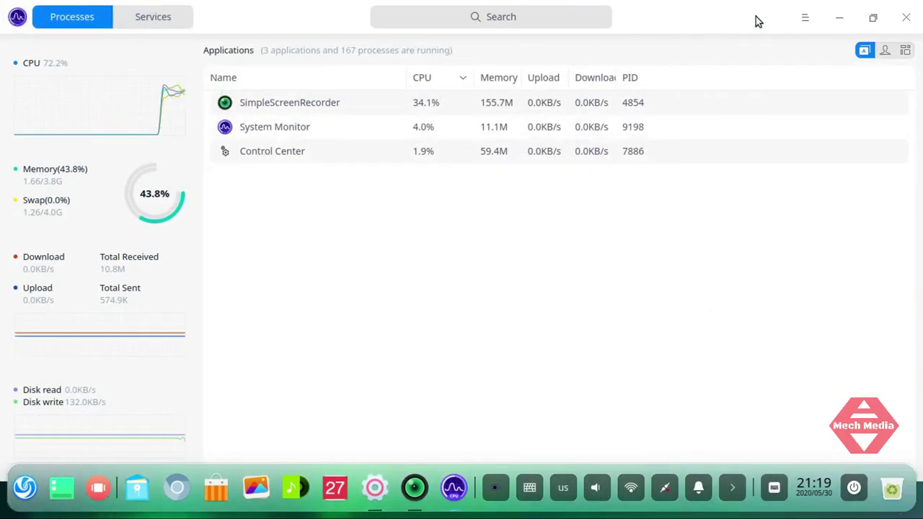
left_click(874, 17)
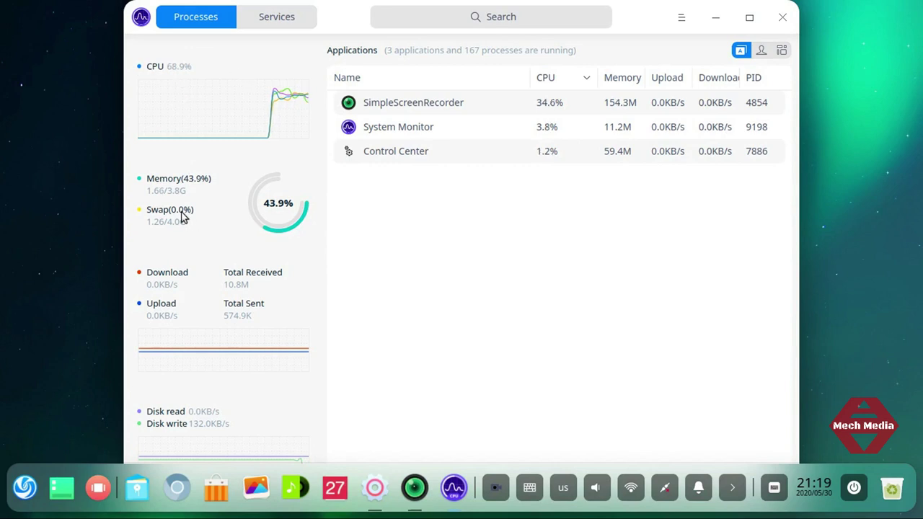
right_click(402, 158)
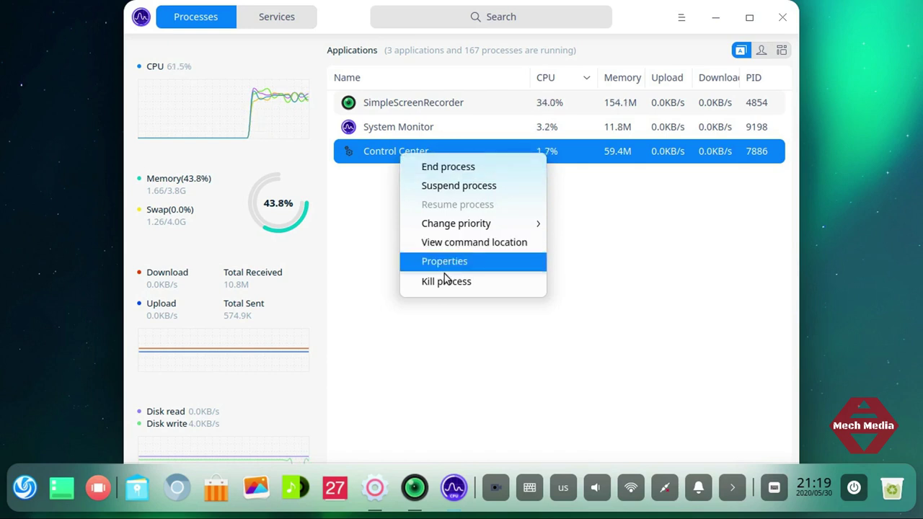
left_click(368, 208)
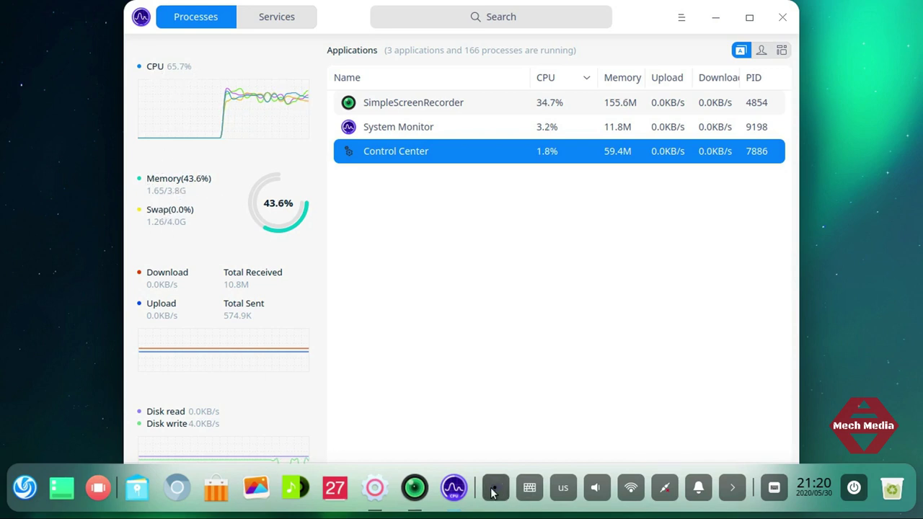
Step: Check the recording status in SimpleScreenRecorder and the system update progress in Control Center, hiding each window after viewing it
mouse_move(452, 490)
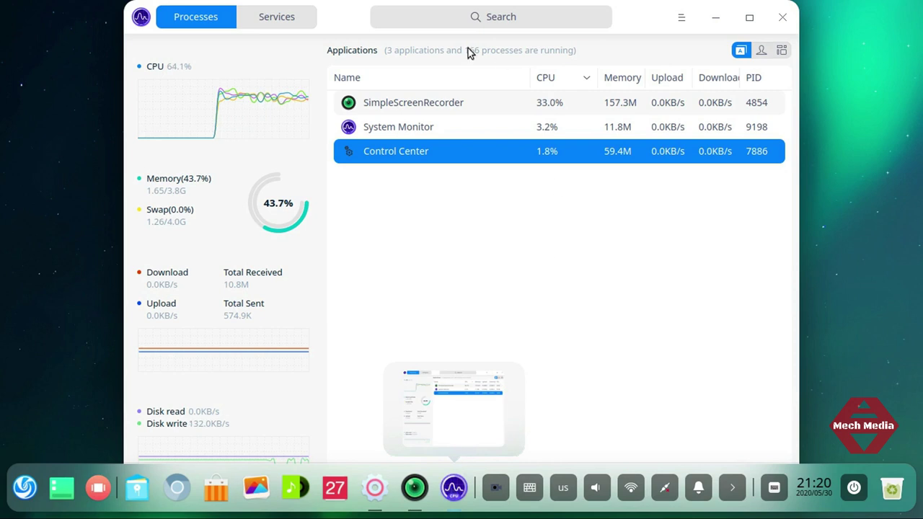
left_click(415, 488)
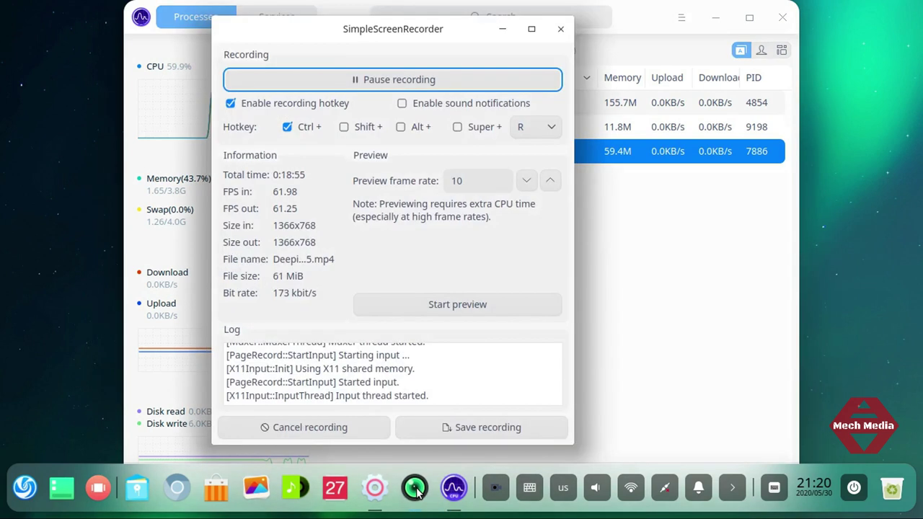
left_click(415, 488)
left_click(374, 487)
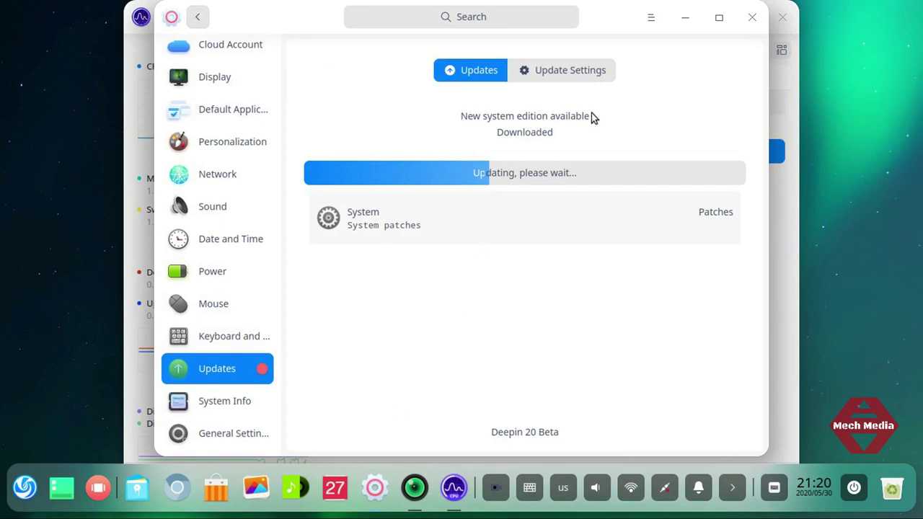
left_click(684, 21)
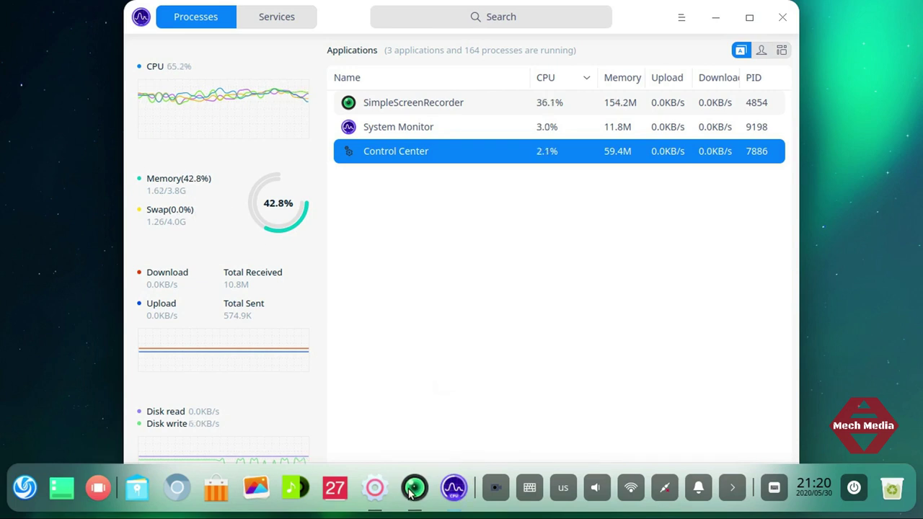
Step: Recheck the system update progress against System Monitor's resource usage, then close System Monitor and minimize Control Center
left_click(376, 494)
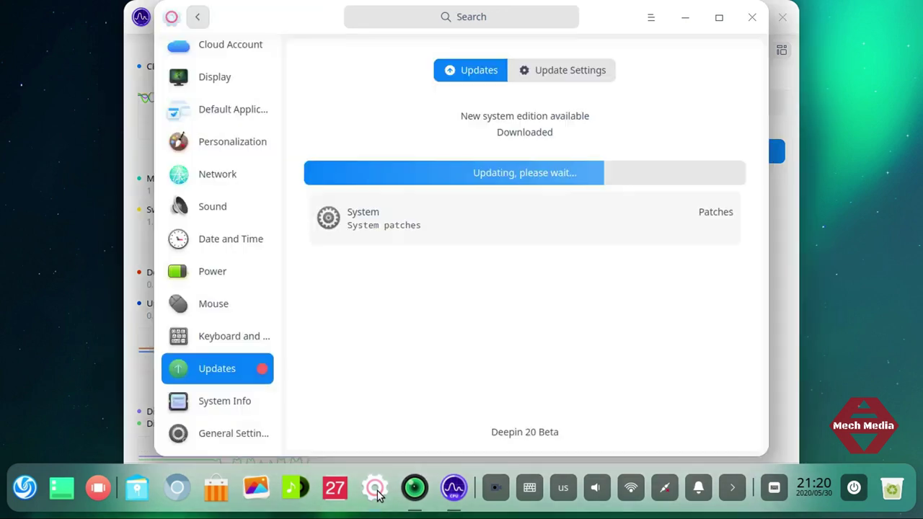
left_click(453, 488)
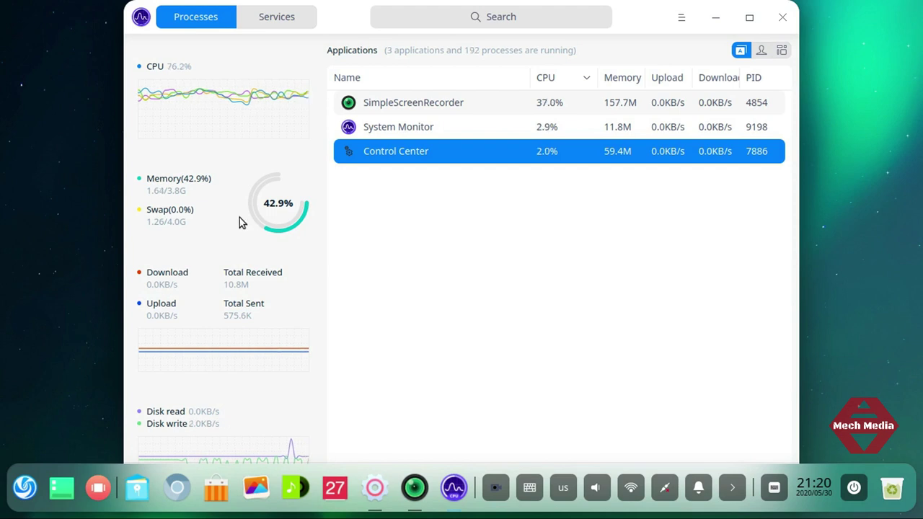
left_click(778, 19)
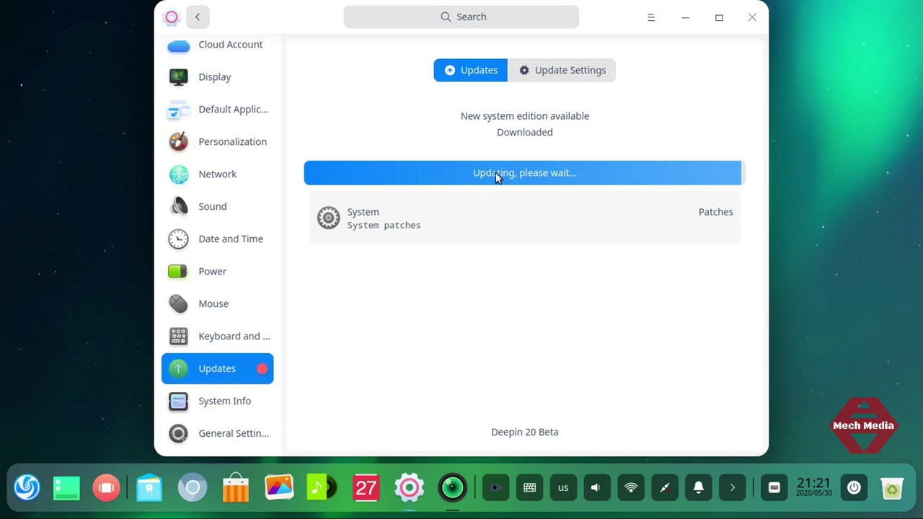
left_click(685, 18)
Step: Open Font Manager from the application launcher, and briefly check the update progress in Control Center
left_click(29, 489)
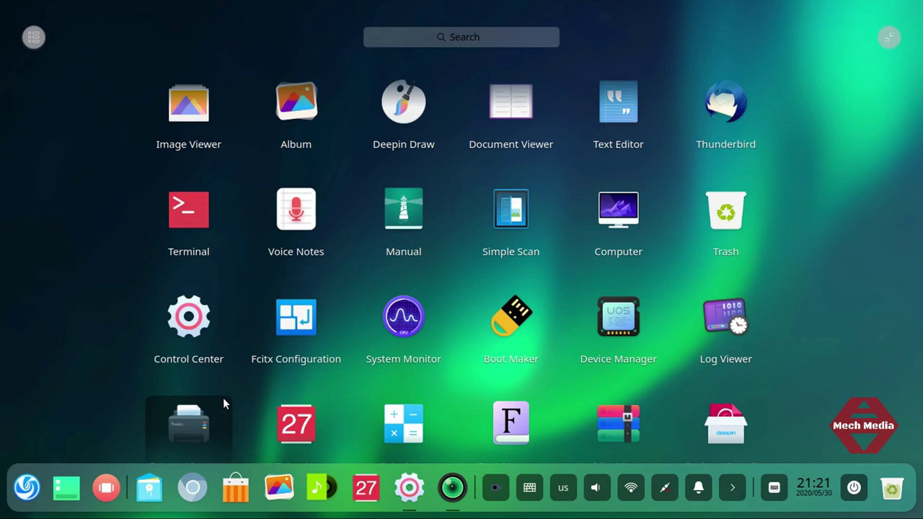
scroll(223, 398, "down", 1)
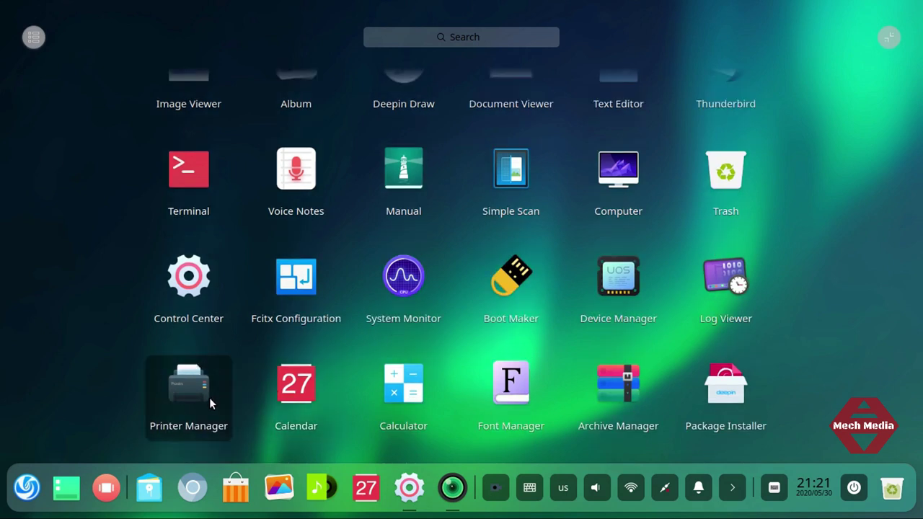
scroll(304, 386, "down", 5)
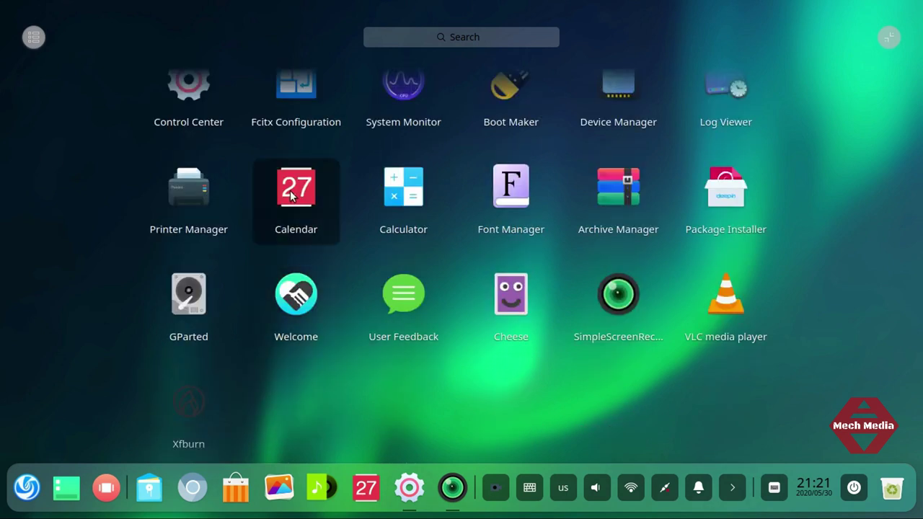
left_click(517, 191)
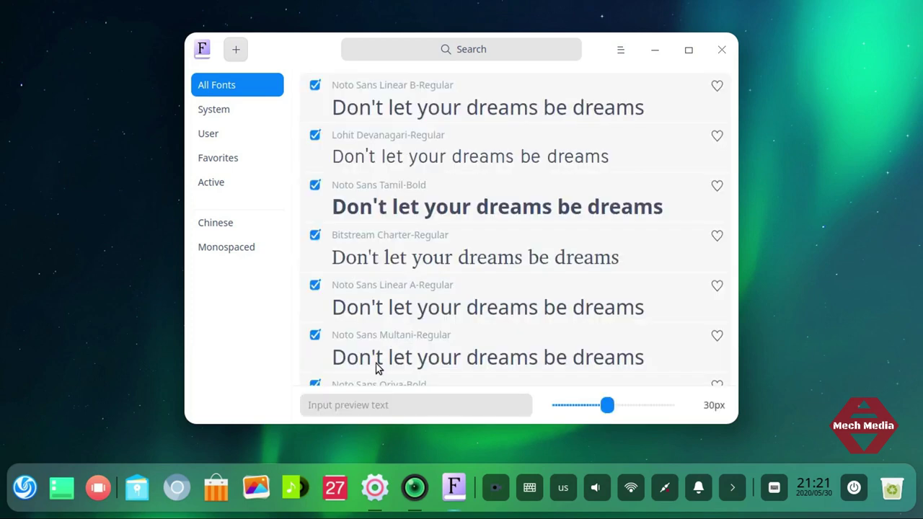
left_click(374, 496)
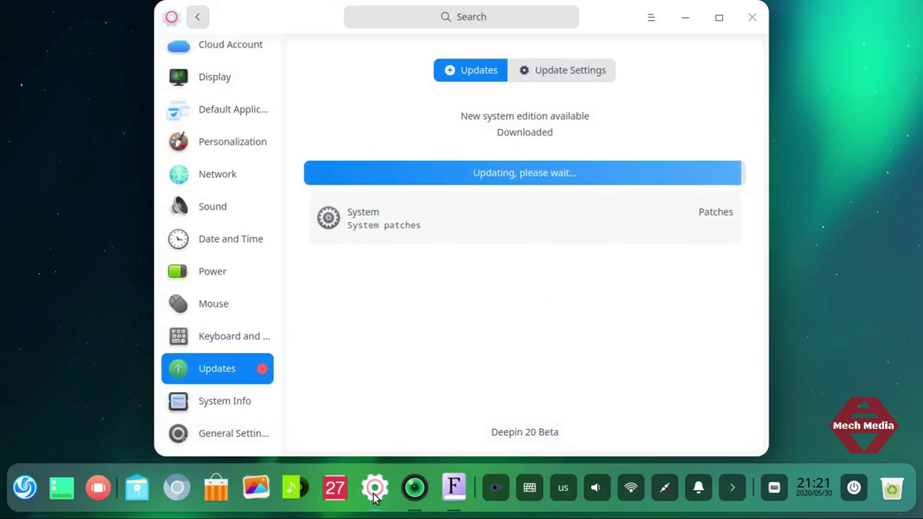
left_click(374, 496)
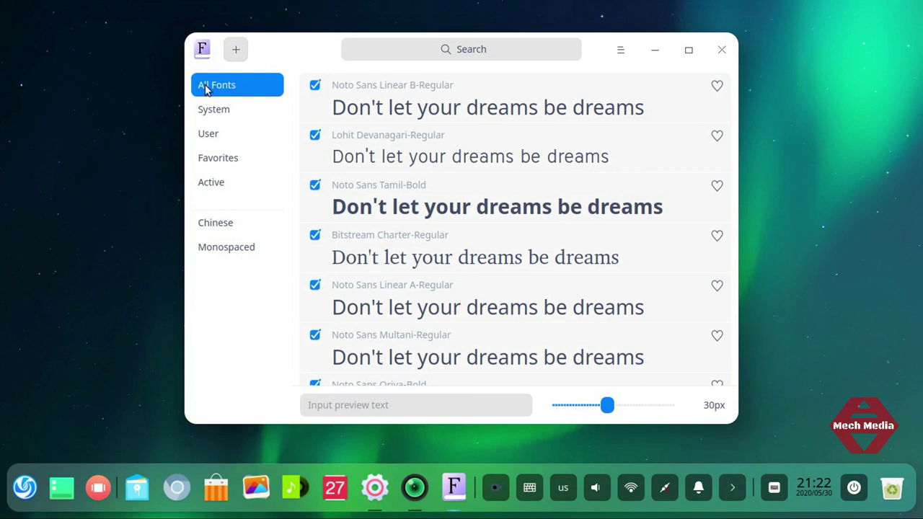
Step: Browse the list of all fonts in Font Manager and deactivate Noto Serif Devanagari-Regular
scroll(426, 196, "down", 10)
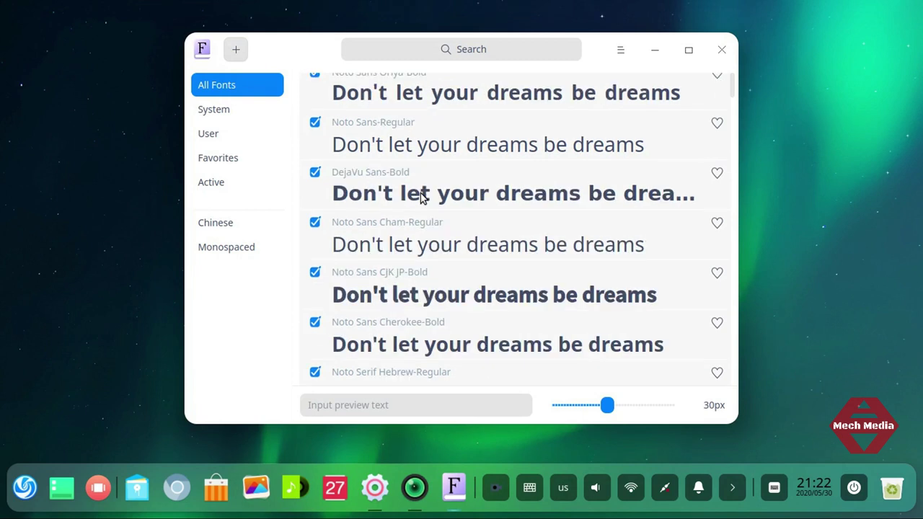
scroll(363, 244, "down", 5)
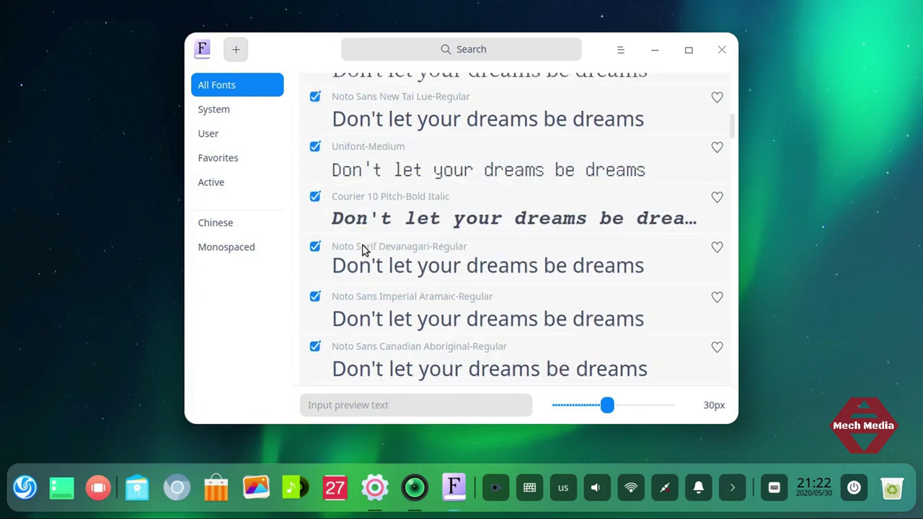
left_click(314, 247)
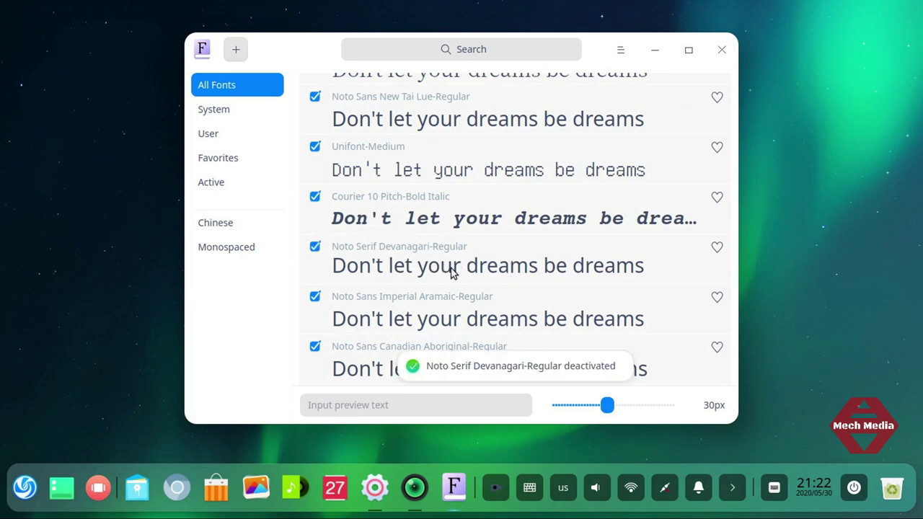
Step: Browse further through the font previews and deactivate Wingdings 2-Regular
scroll(451, 238, "down", 6)
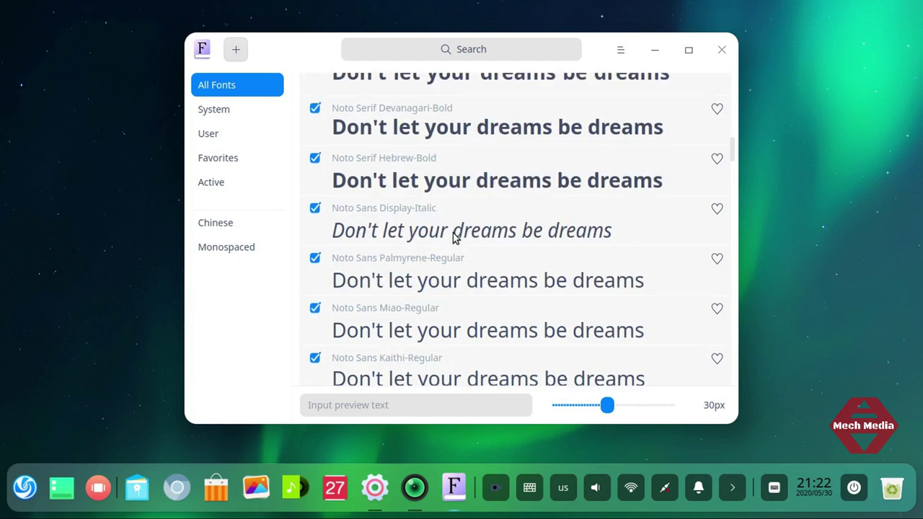
scroll(454, 238, "down", 5)
scroll(454, 238, "down", 10)
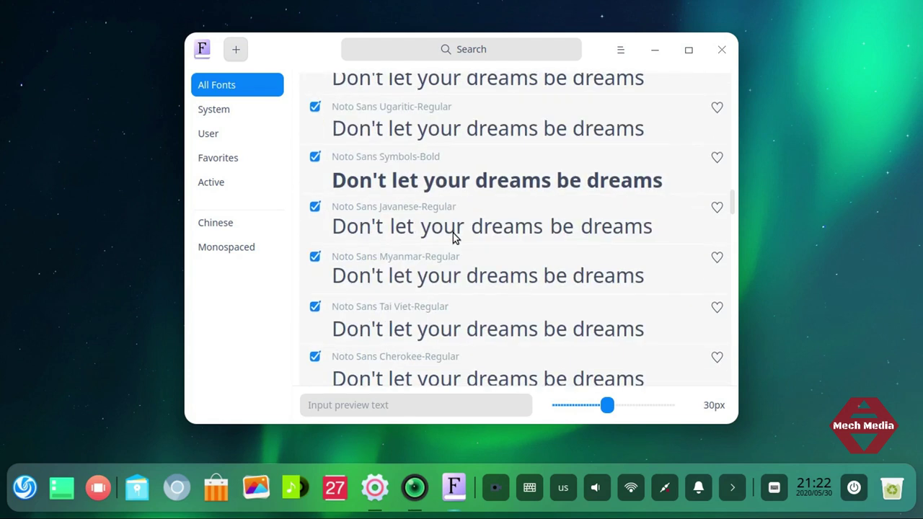
scroll(453, 234, "down", 8)
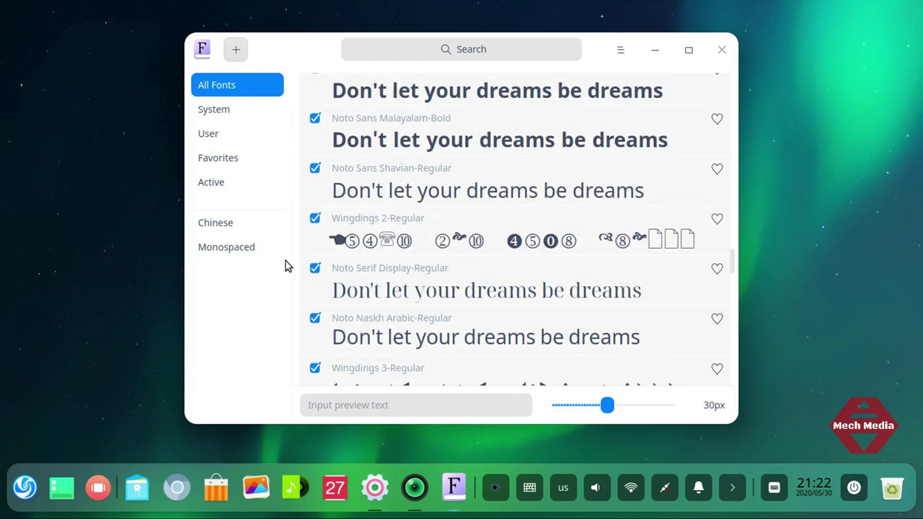
left_click(315, 218)
Step: Deactivate the Wingdings-Regular font further down the list and look over the fonts below it
scroll(533, 267, "down", 5)
scroll(406, 288, "down", 6)
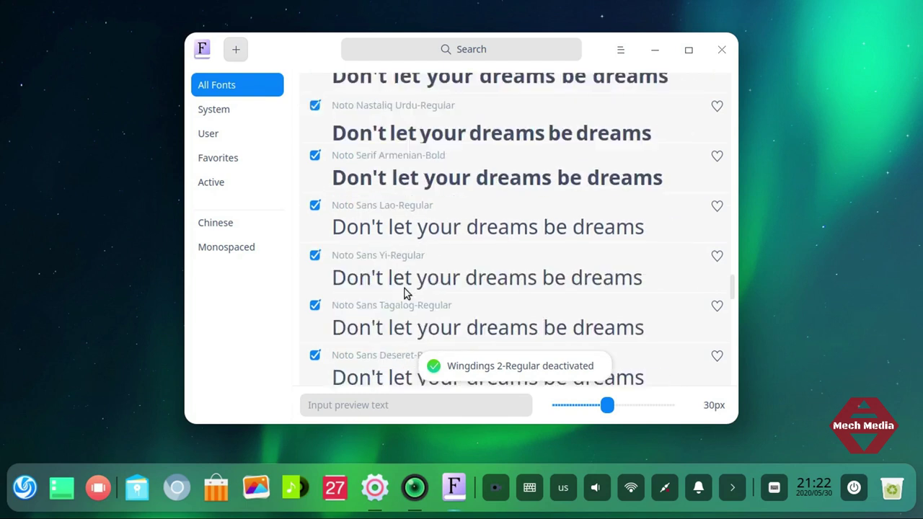
scroll(393, 206, "down", 6)
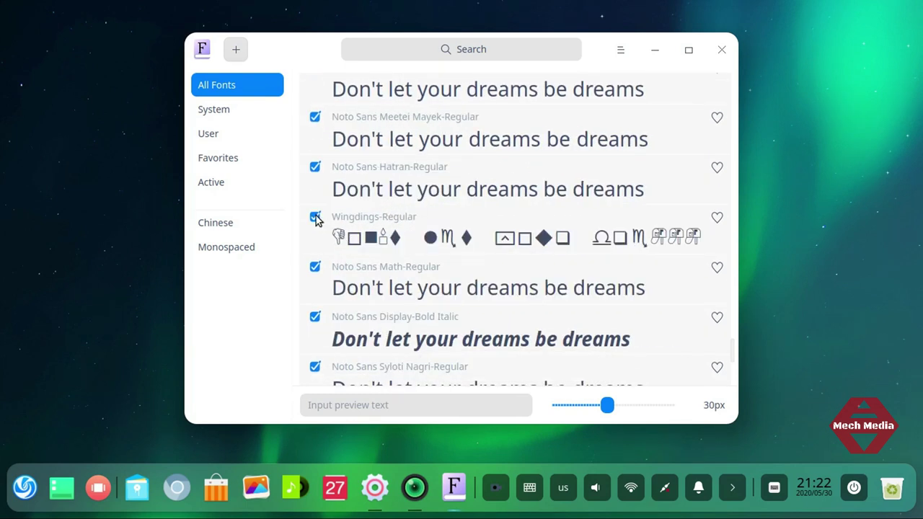
left_click(315, 216)
scroll(422, 254, "down", 3)
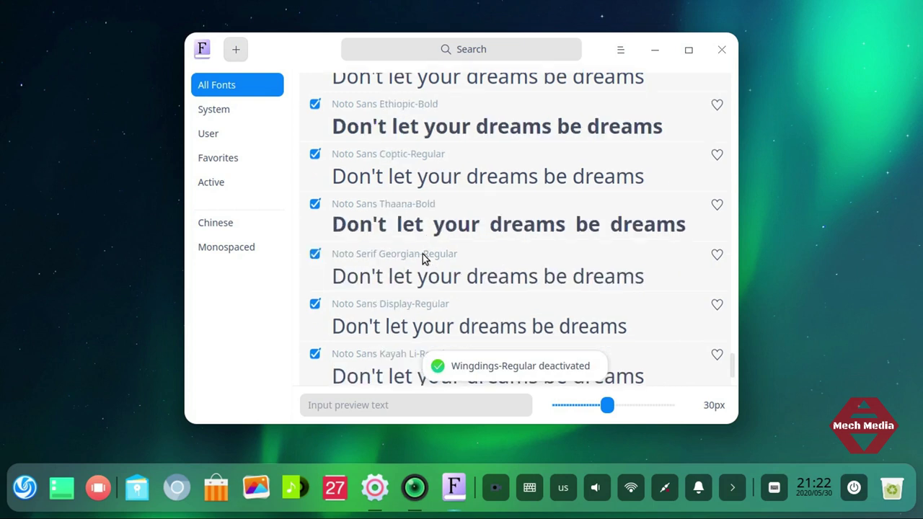
Step: View the file chooser for adding a font, dismiss it without choosing a file, and reposition the Font Manager window
left_click(234, 51)
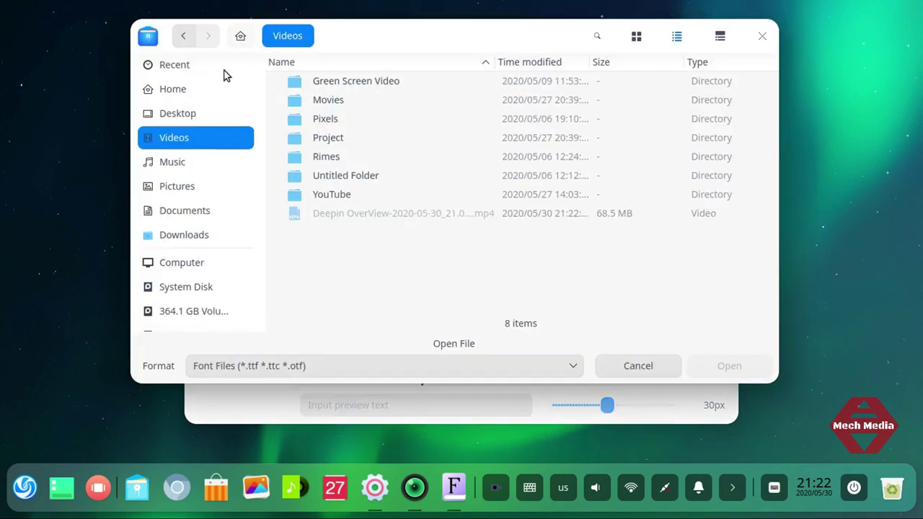
left_click(762, 37)
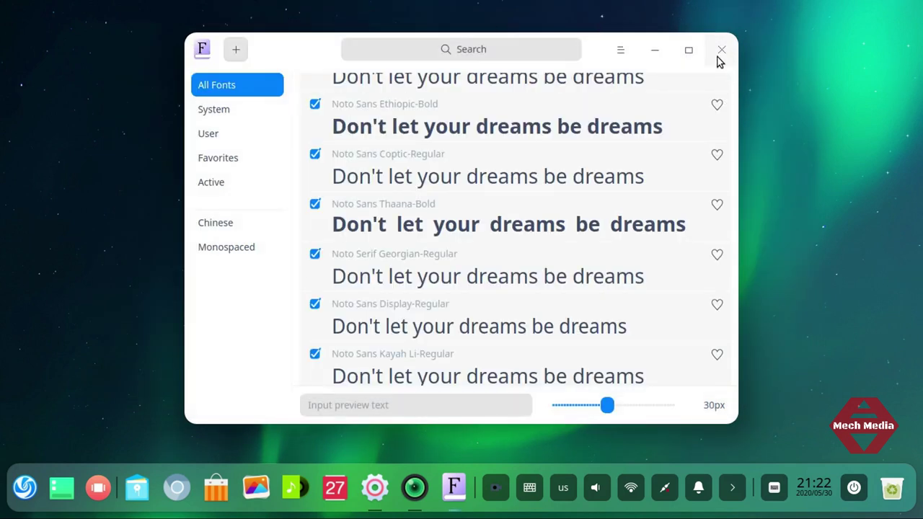
left_click_drag(311, 57, 272, 46)
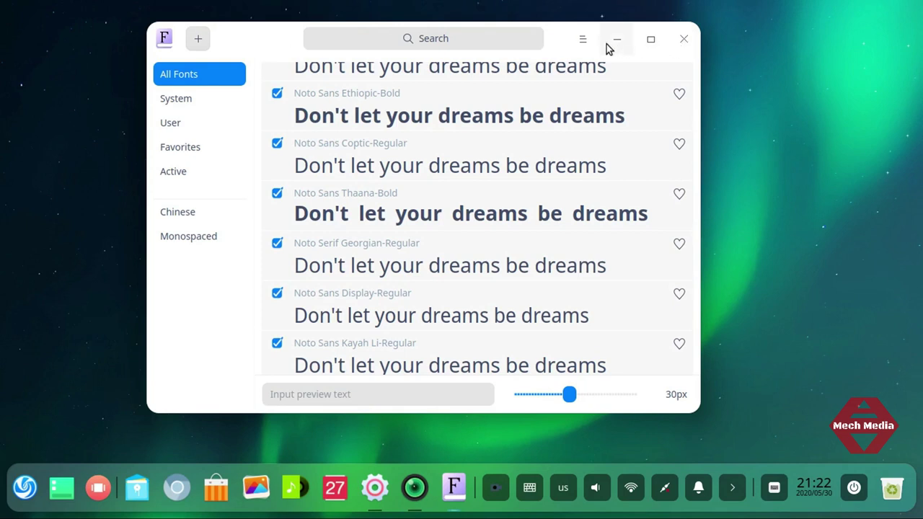
Step: View Font Manager's About information, and close Font Manager
left_click(582, 39)
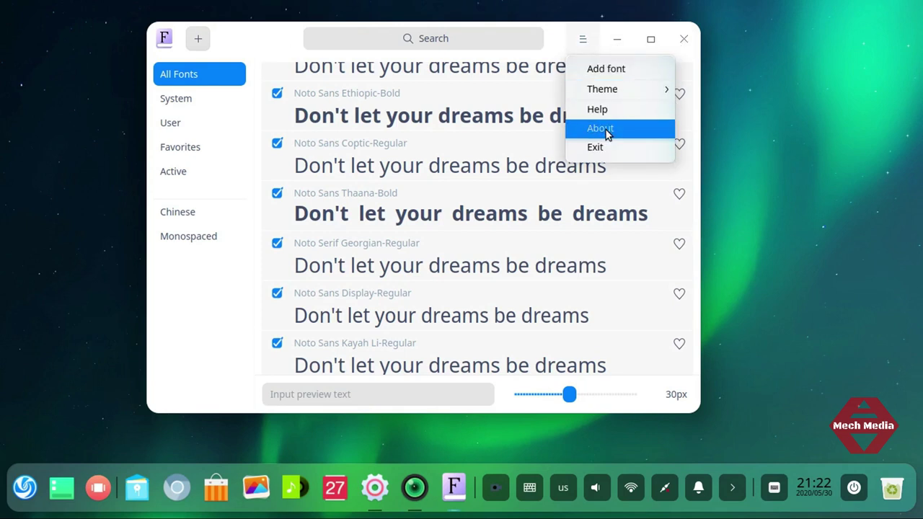
left_click(604, 130)
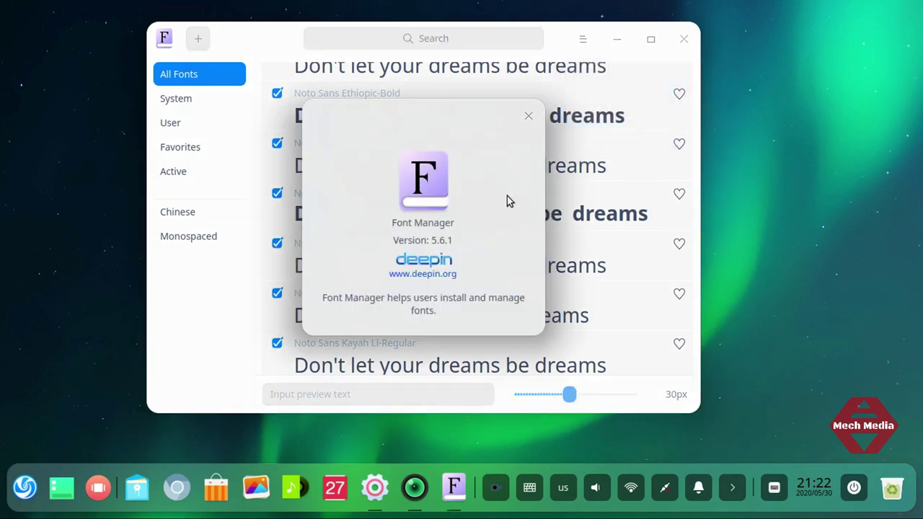
left_click(527, 117)
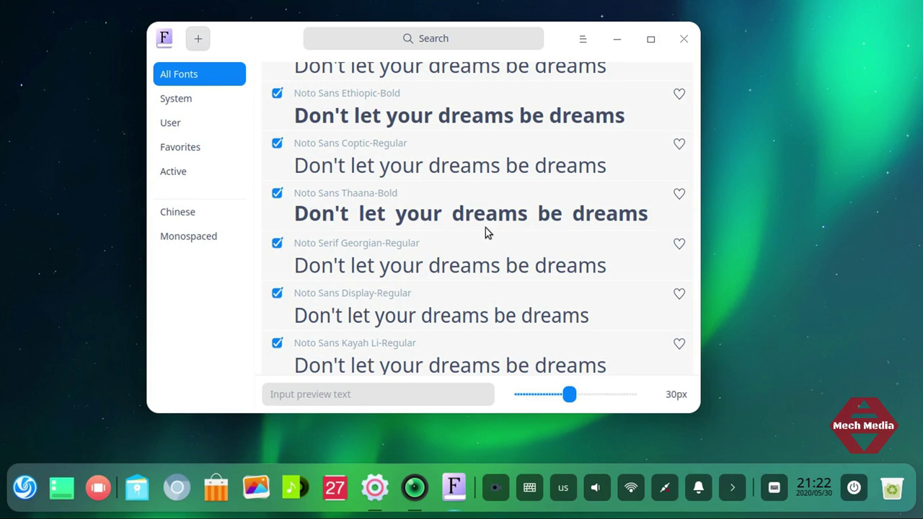
left_click(684, 40)
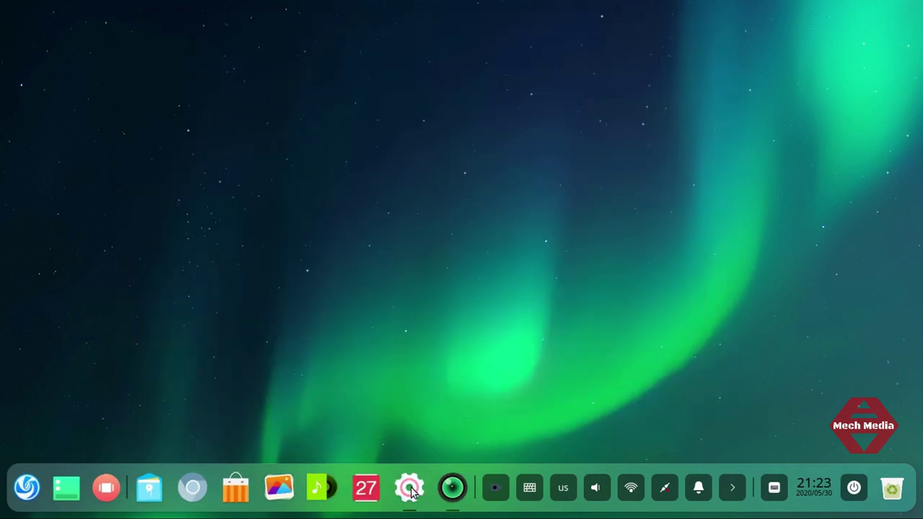
Step: Check the system update progress in Control Center before and after looking over the launcher's apps, minimizing Control Center each time
left_click(411, 489)
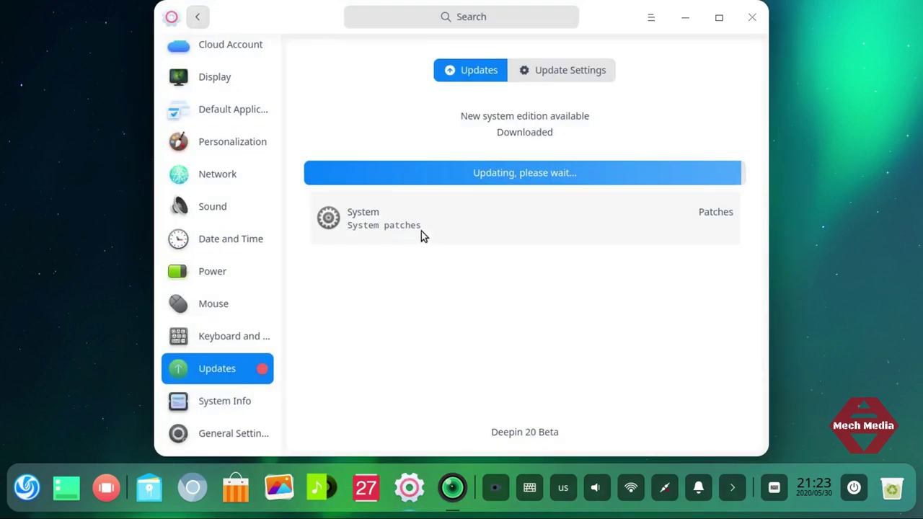
left_click(690, 19)
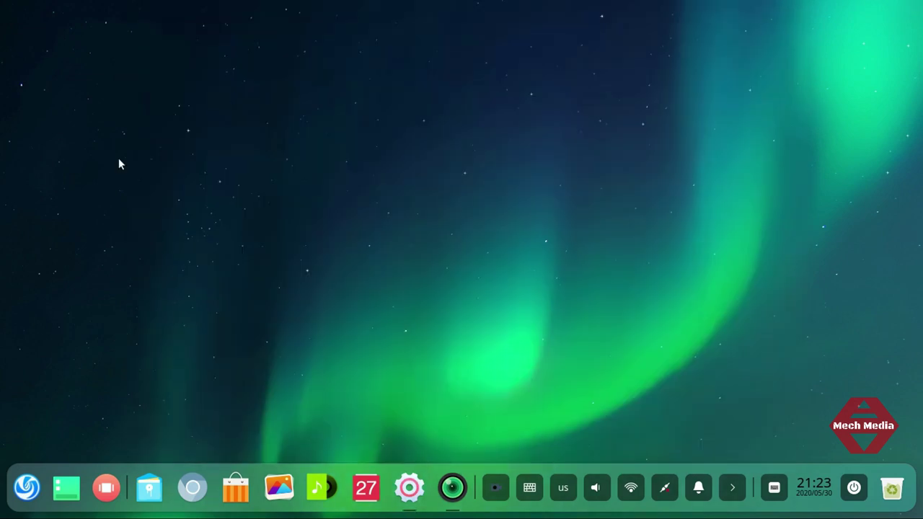
left_click(27, 487)
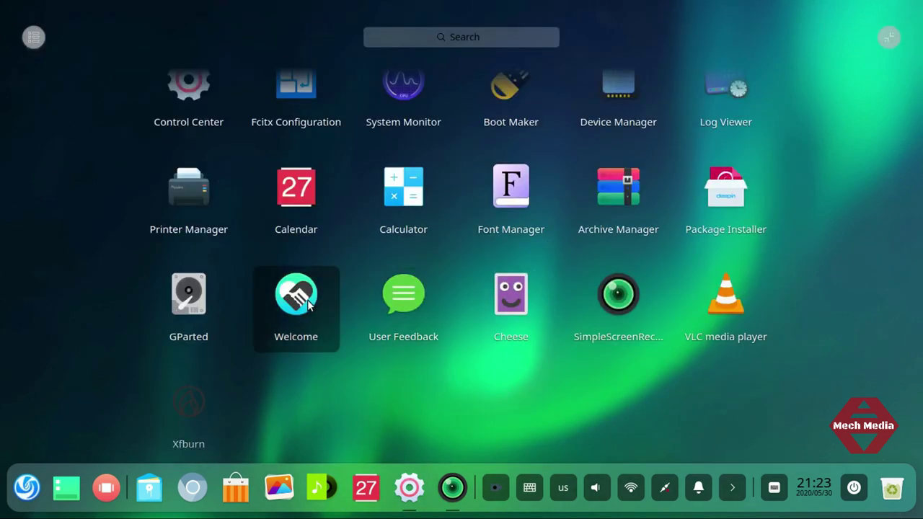
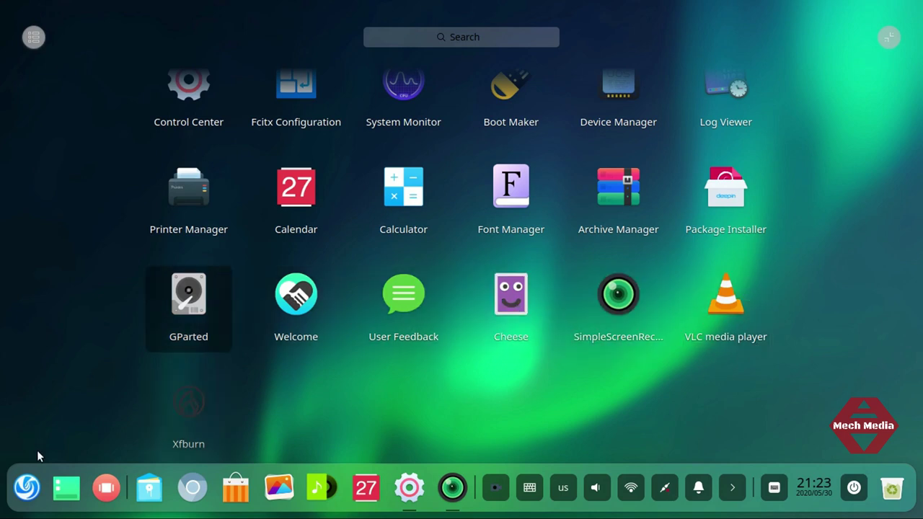
left_click(22, 488)
left_click(409, 488)
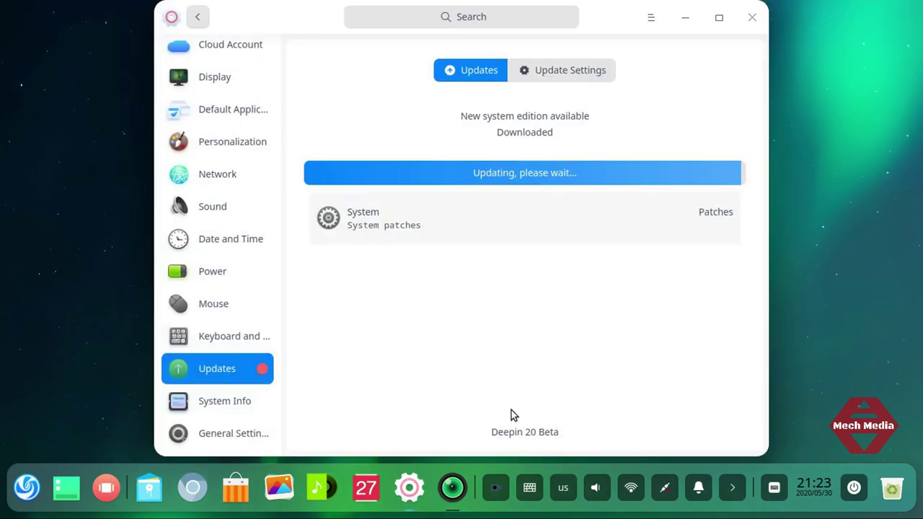
left_click(683, 18)
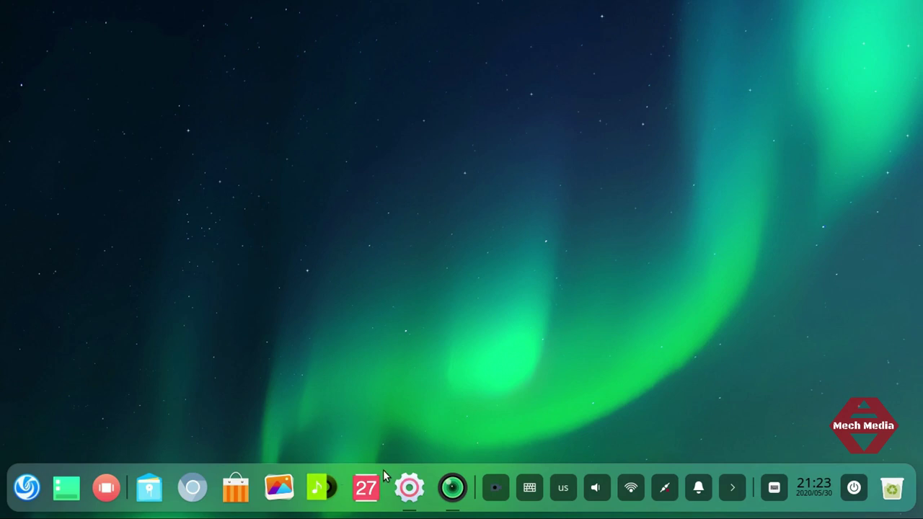
Step: Switch the dock from Fashion Mode to Efficient Mode
right_click(169, 469)
mouse_move(216, 397)
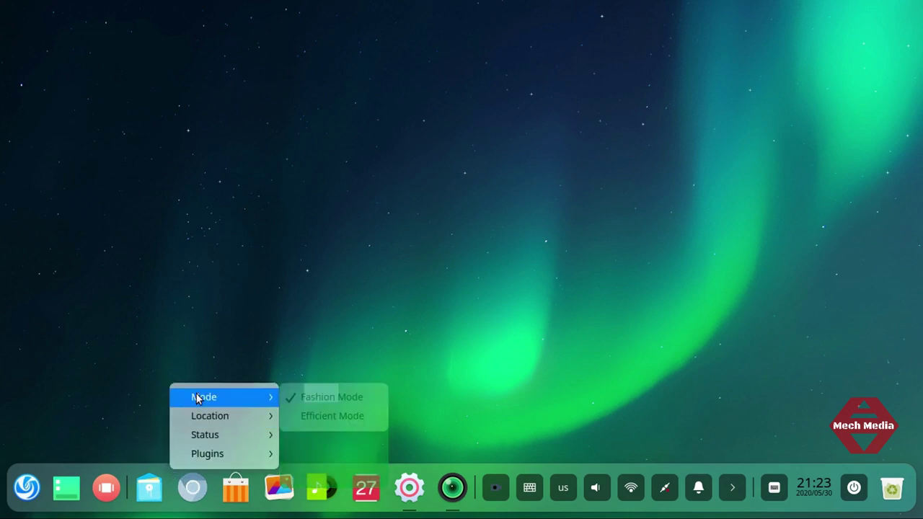
left_click(314, 418)
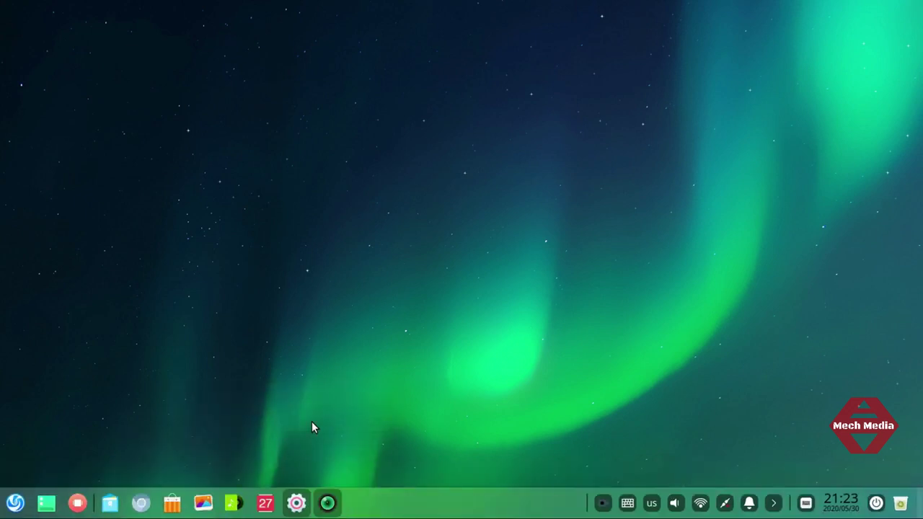
Step: Set the dock's location to Top
right_click(453, 500)
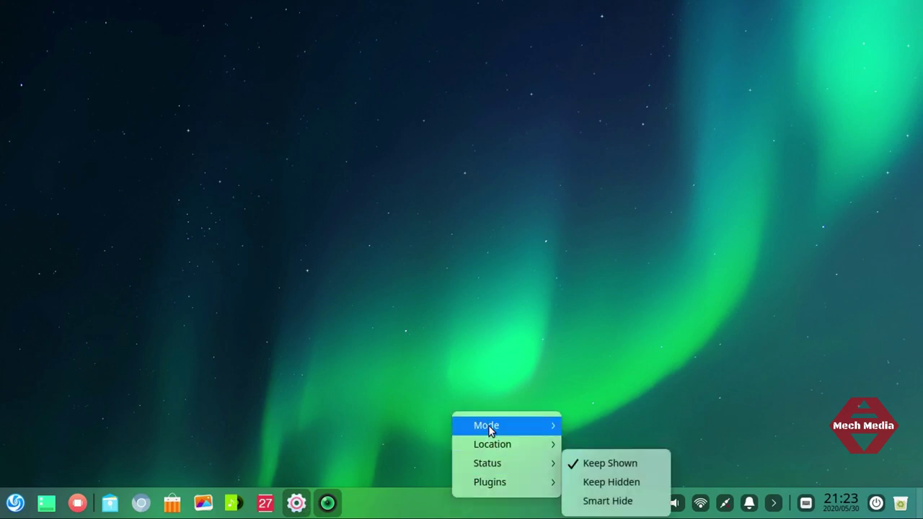
mouse_move(517, 426)
mouse_move(510, 444)
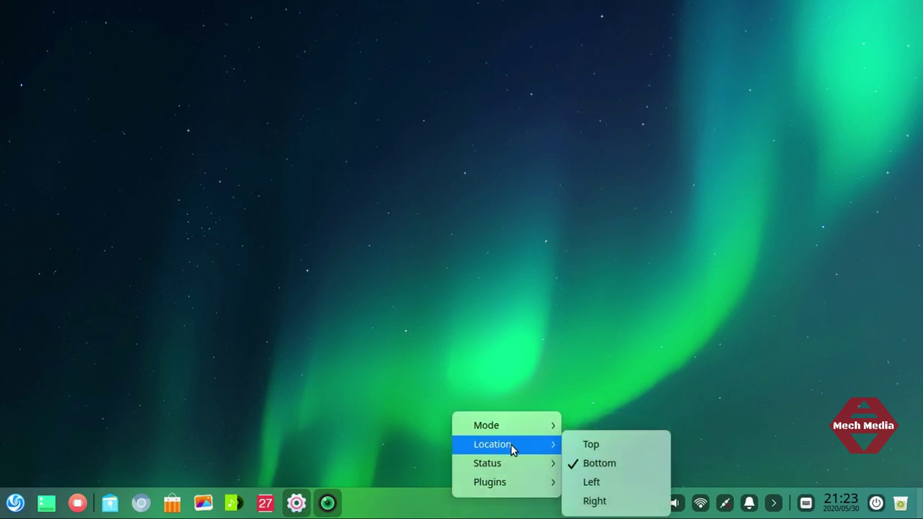
left_click(610, 442)
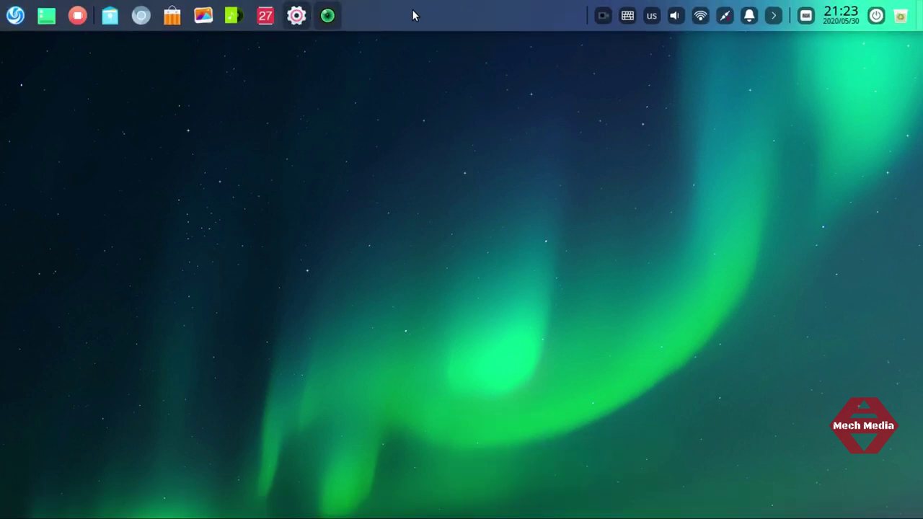
Step: Change the dock's location to Left so it runs vertically along the screen edge
right_click(412, 15)
left_click(412, 14)
right_click(413, 14)
mouse_move(455, 51)
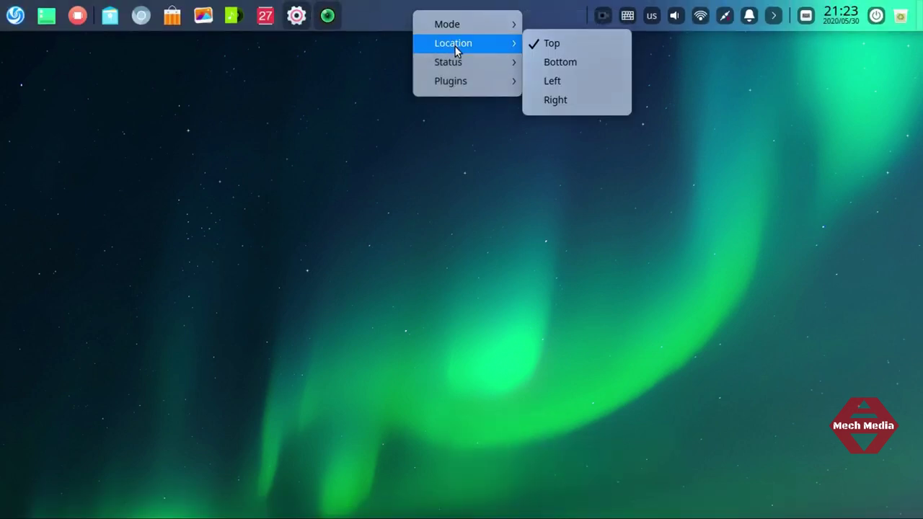
left_click(552, 81)
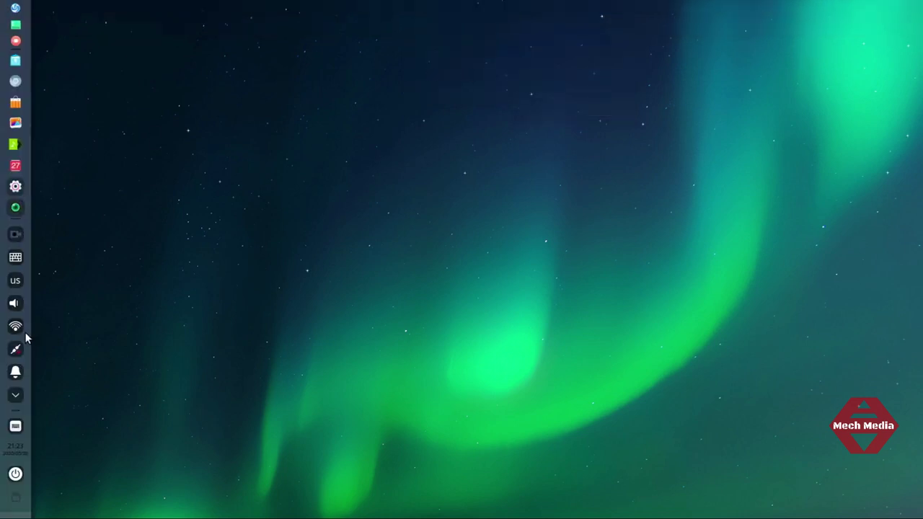
Step: Return the dock to the Bottom location
right_click(25, 341)
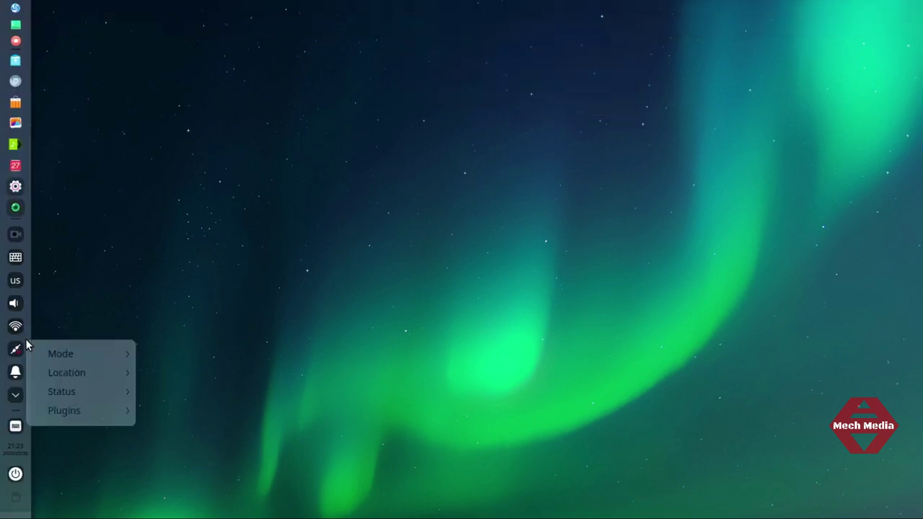
key("Escape")
right_click(26, 340)
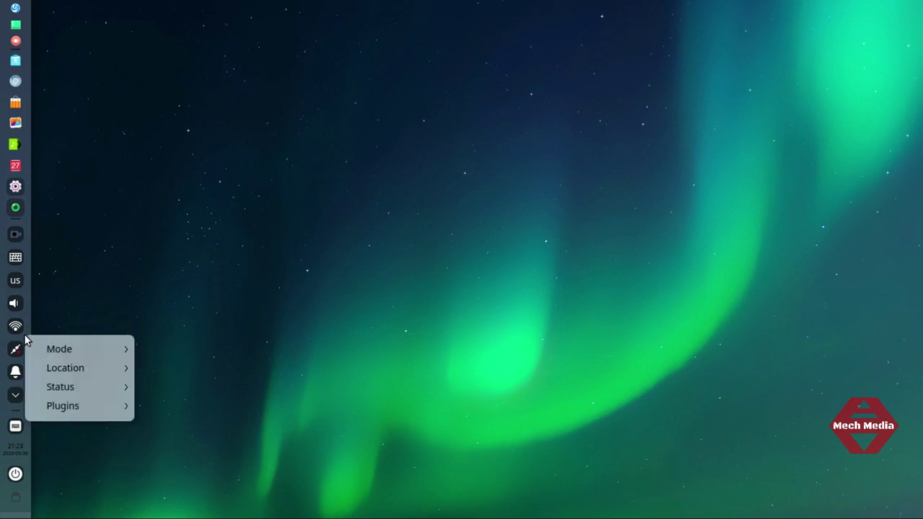
mouse_move(76, 368)
left_click(157, 386)
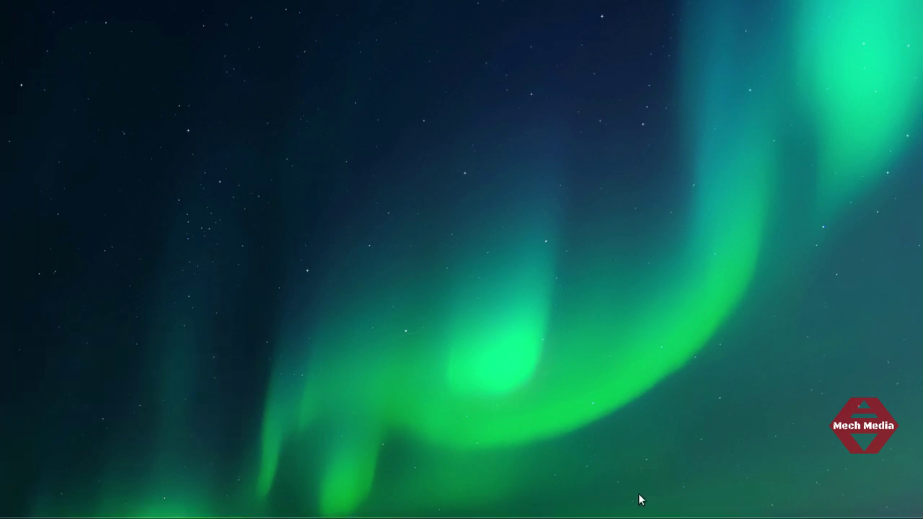
Step: Set the dock's status to Keep Hidden
right_click(415, 502)
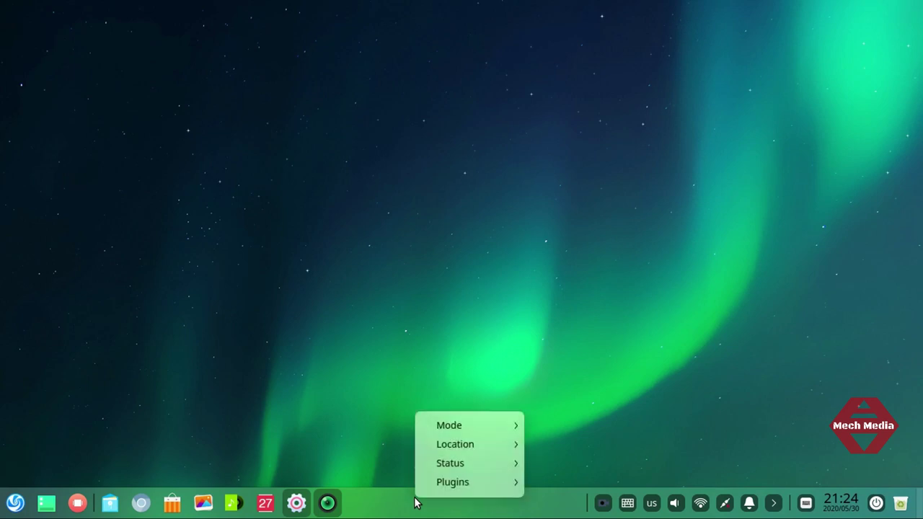
mouse_move(457, 464)
left_click(581, 482)
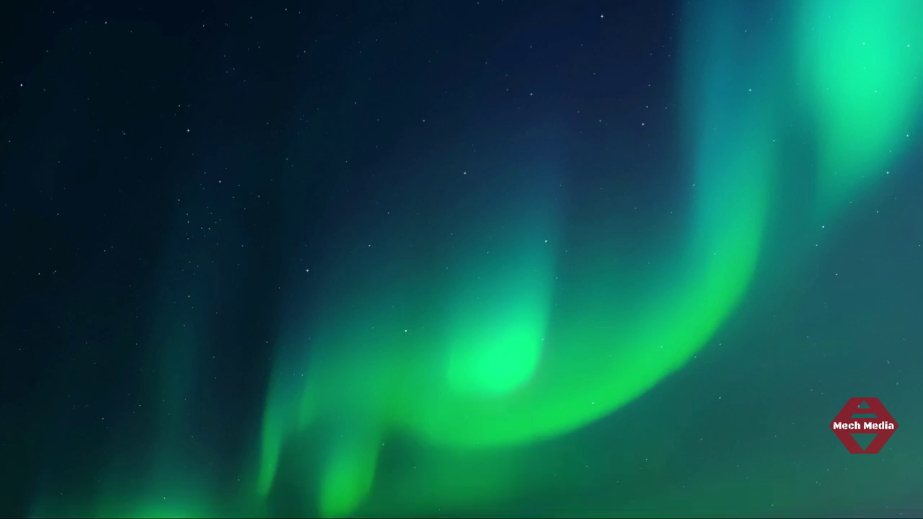
Step: Set the dock's status to Smart Hide, test it against the open Control Center window, and minimize Control Center
right_click(405, 512)
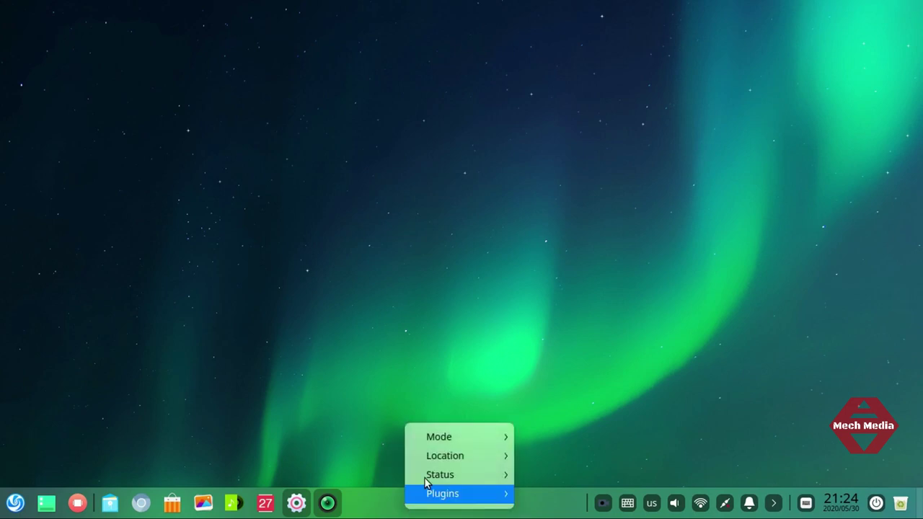
mouse_move(440, 476)
left_click(565, 505)
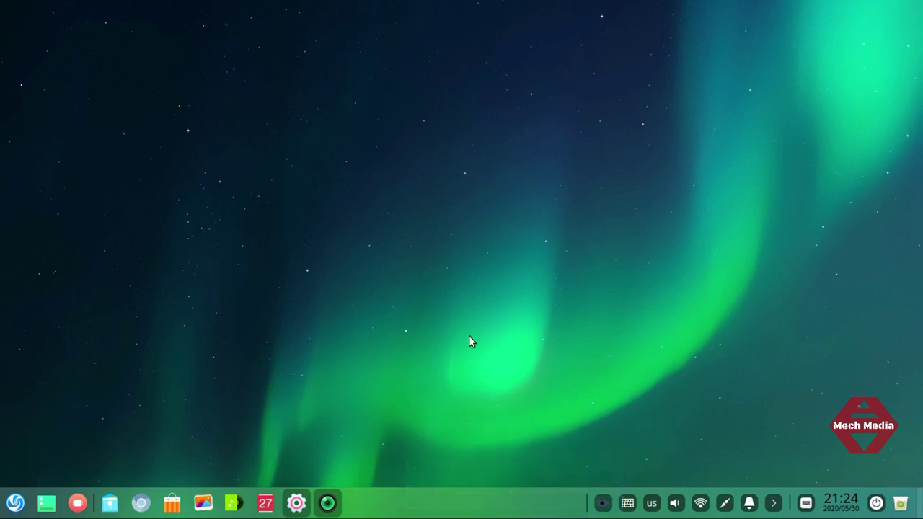
left_click(296, 502)
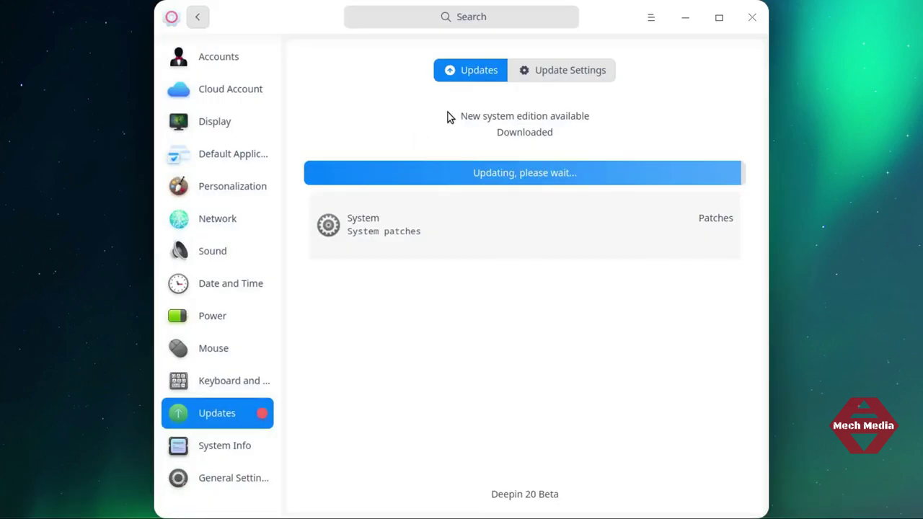
mouse_move(399, 509)
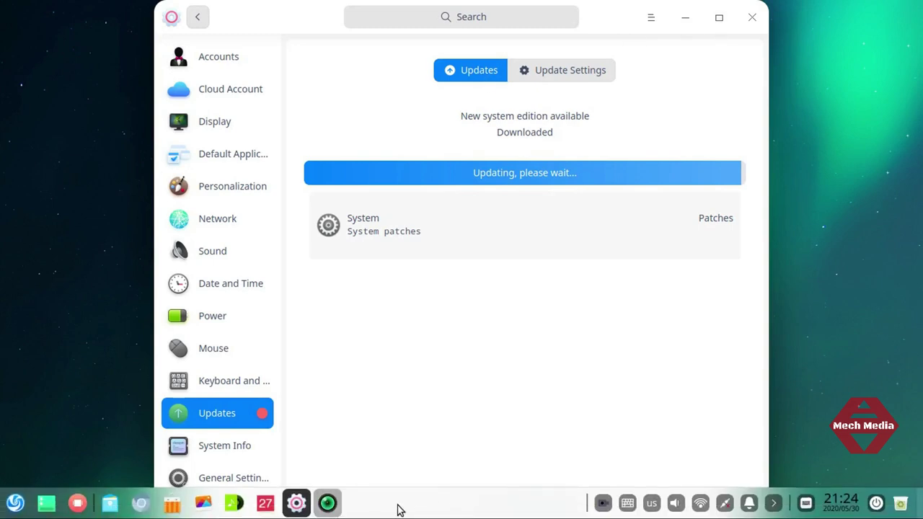
left_click(684, 19)
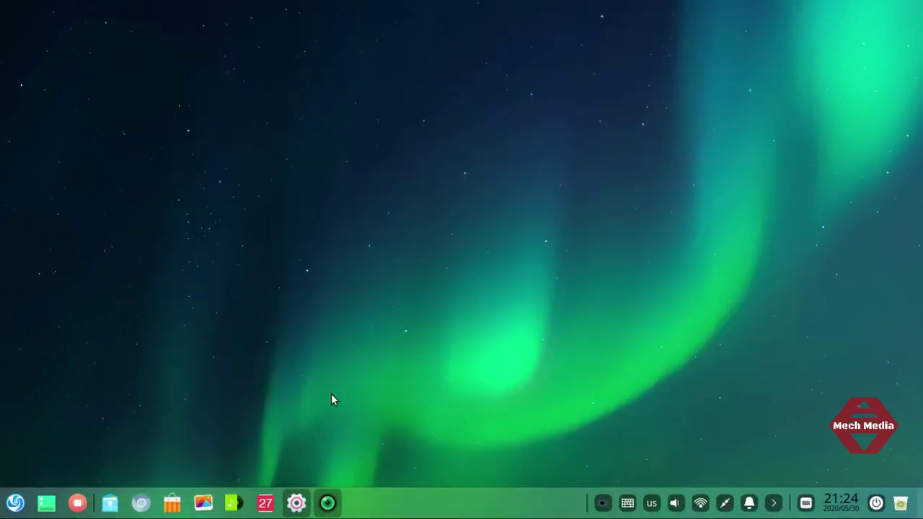
Step: Look over the dock's available plugins and turn off the Multitasking View plugin
right_click(389, 511)
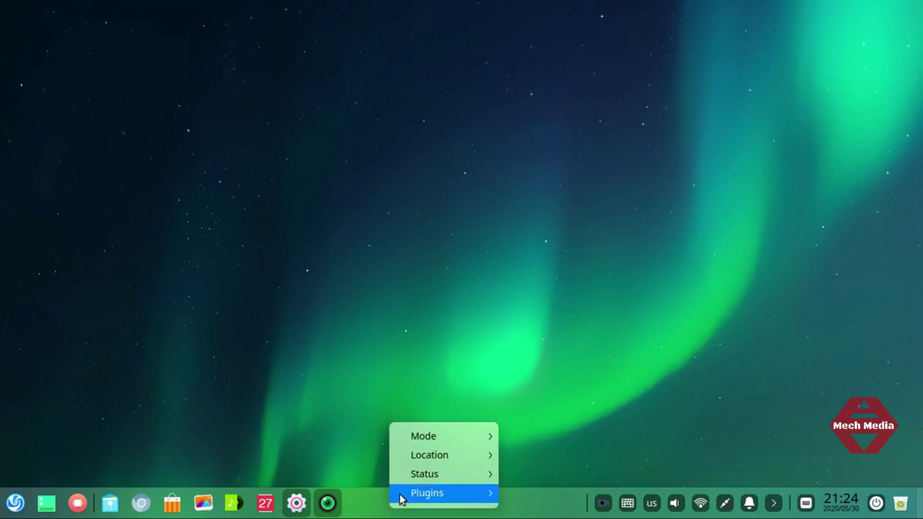
mouse_move(422, 480)
mouse_move(422, 496)
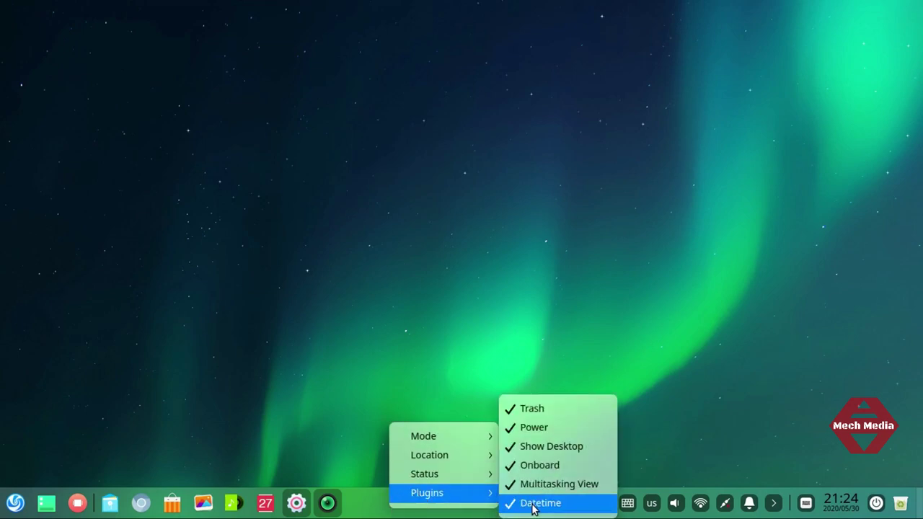
left_click(830, 329)
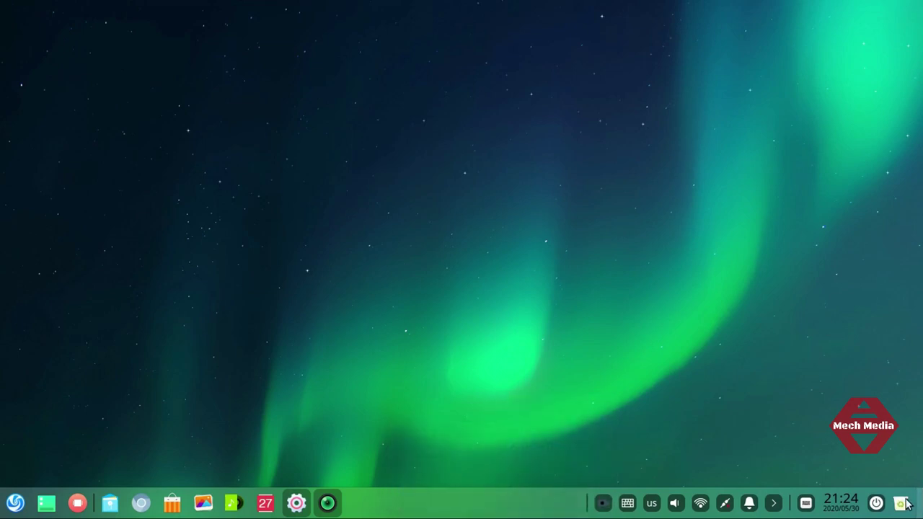
right_click(359, 507)
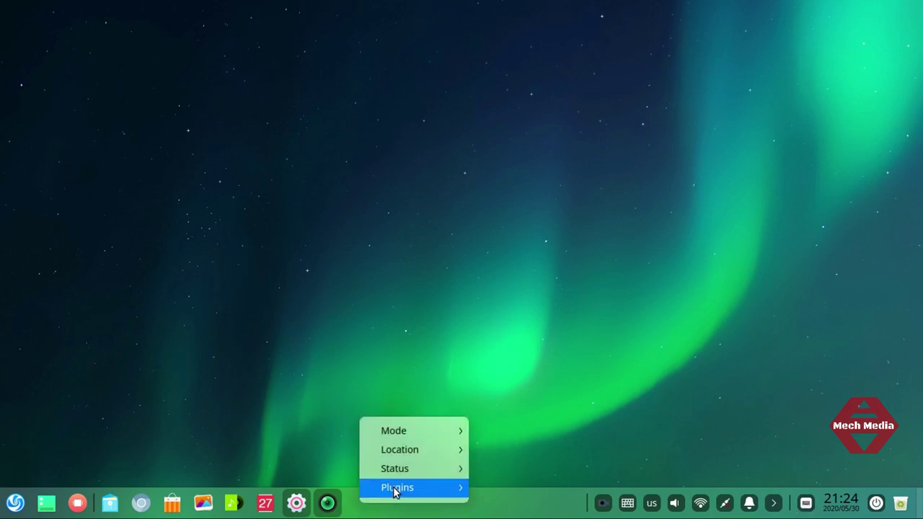
mouse_move(393, 488)
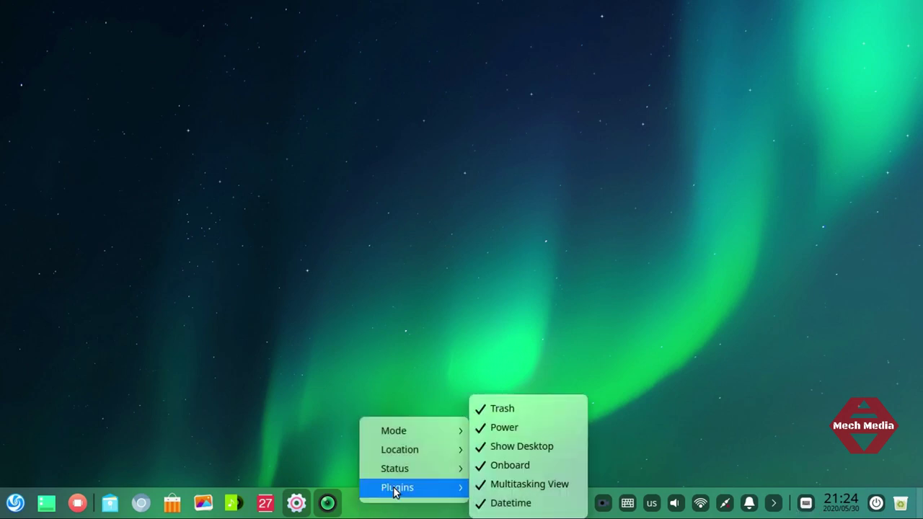
left_click(516, 490)
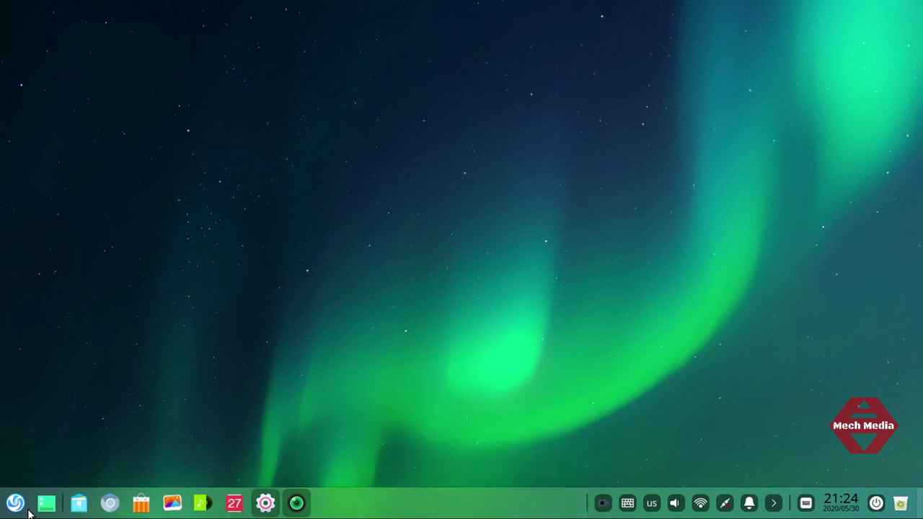
Step: Turn off the Show Desktop and Trash plugins on the dock
right_click(356, 506)
mouse_move(409, 491)
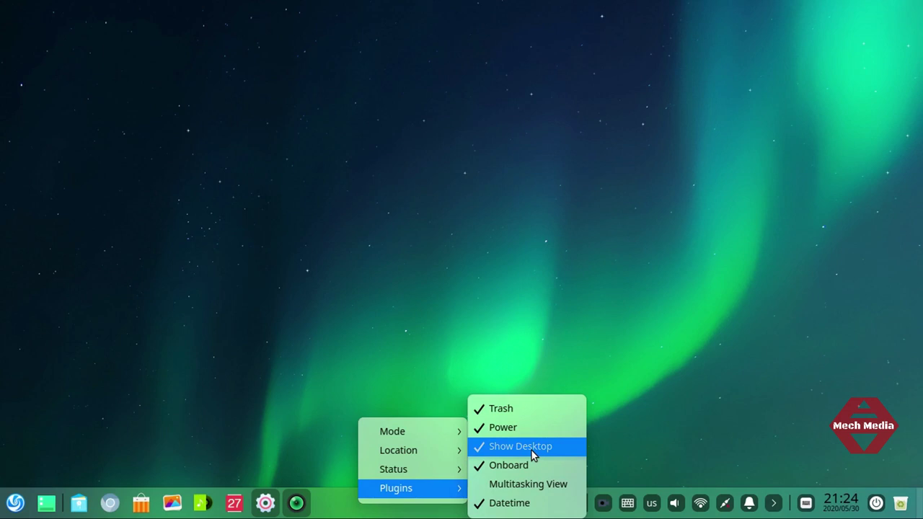
left_click(530, 447)
right_click(353, 496)
mouse_move(377, 475)
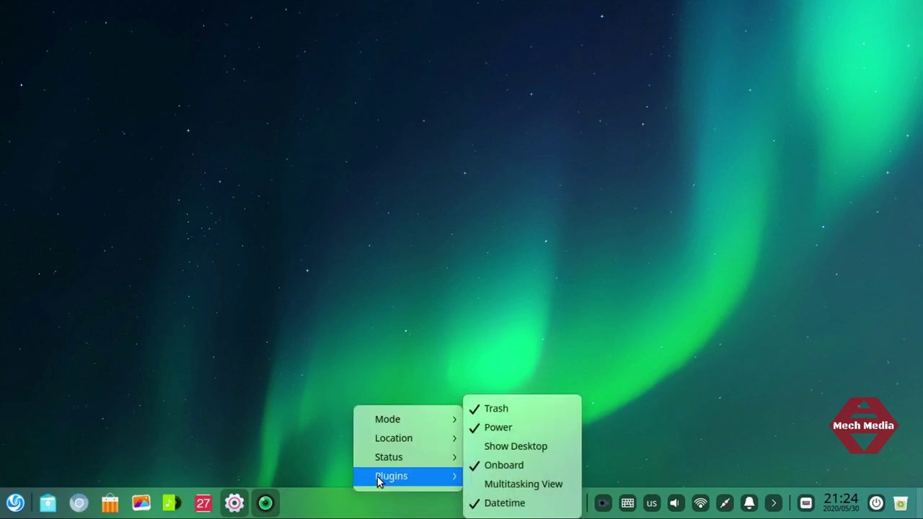
left_click(519, 413)
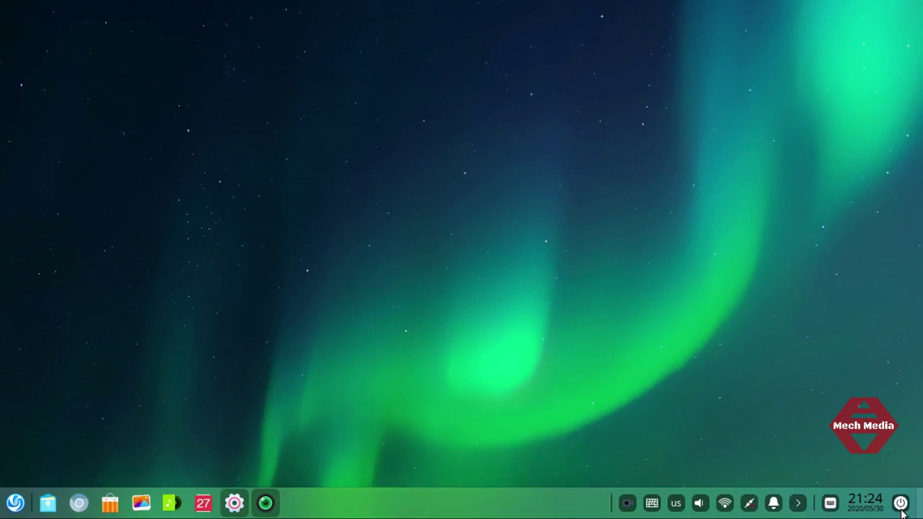
Step: Turn off the Onboard plugin on the dock and review the plugin list without changing the remaining ones
right_click(393, 505)
mouse_move(428, 484)
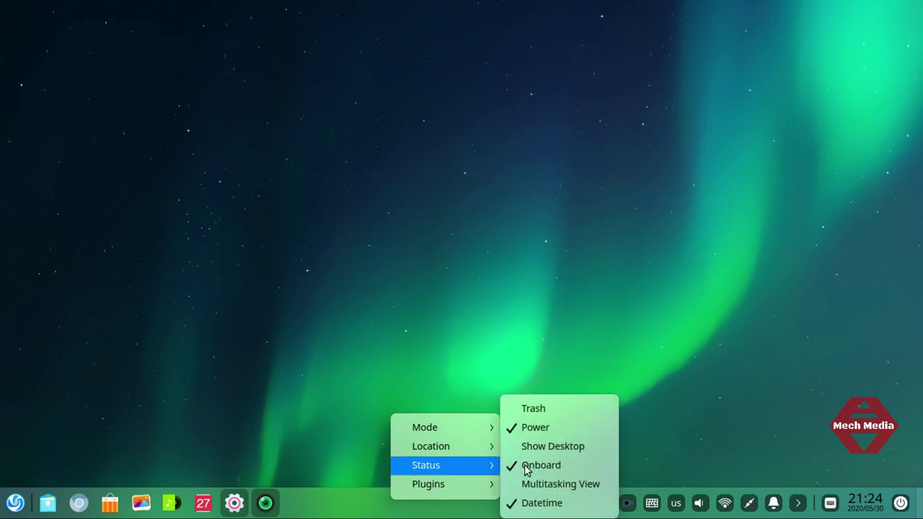
left_click(573, 465)
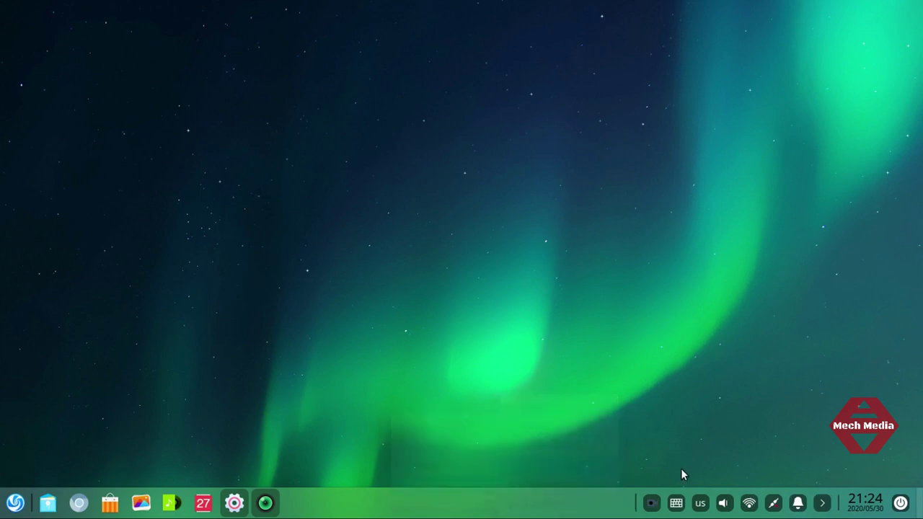
right_click(402, 505)
mouse_move(420, 489)
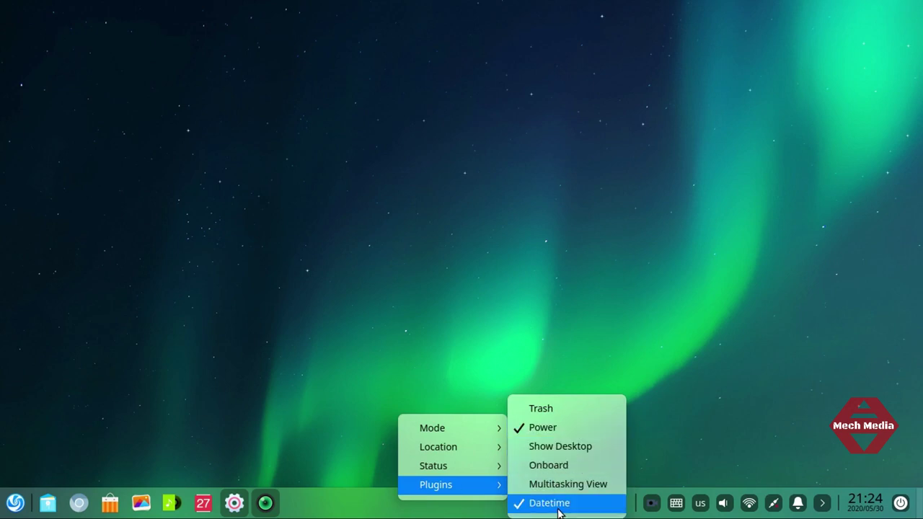
left_click(681, 382)
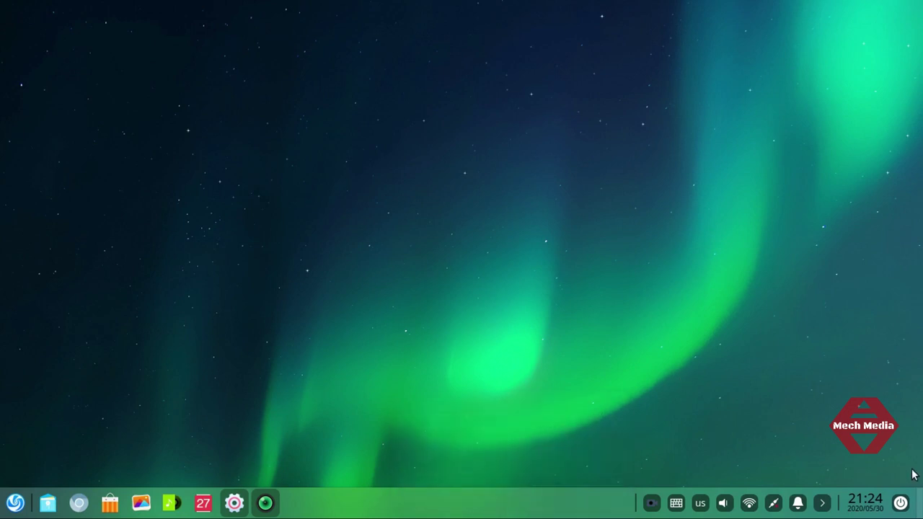
Step: Check Control Center briefly, and view the shutdown options screen and dismiss it without choosing an option
left_click(235, 503)
left_click(234, 504)
left_click(900, 504)
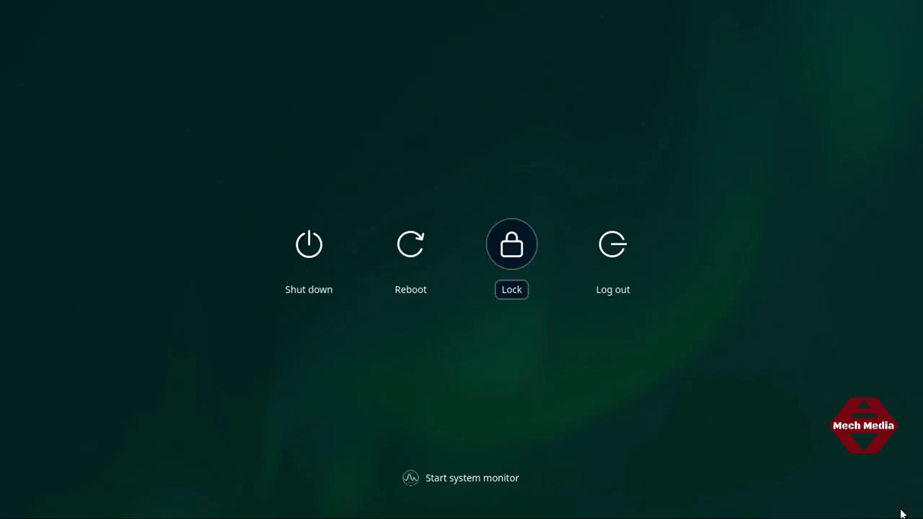
left_click(900, 514)
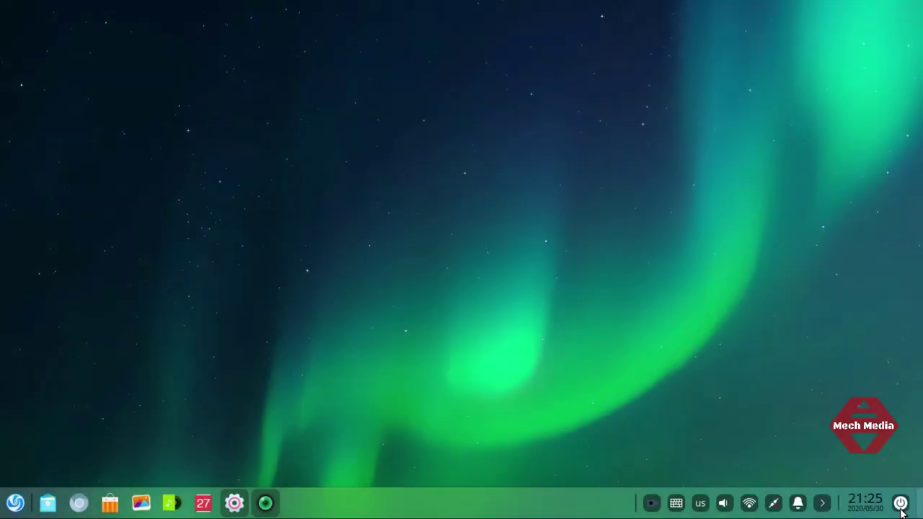
Step: Collapse and expand the dock's system tray, and view the list of wireless networks
left_click(824, 505)
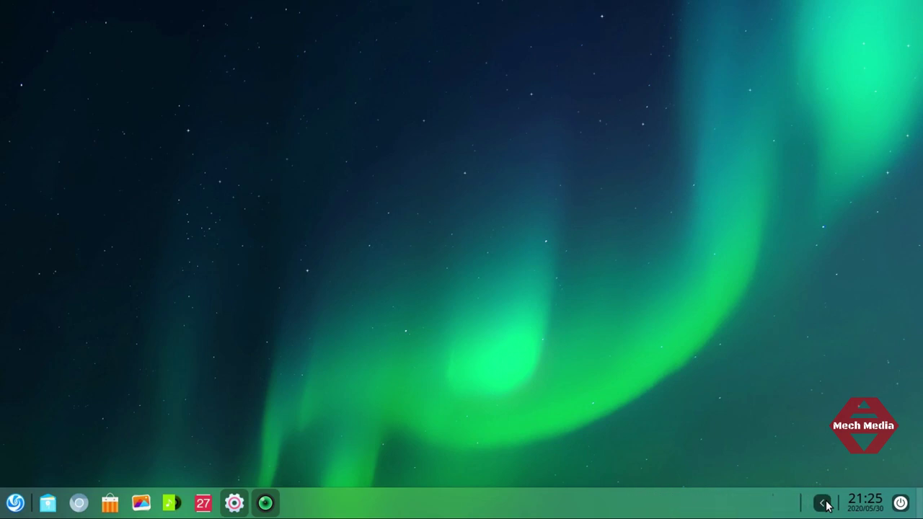
left_click(824, 504)
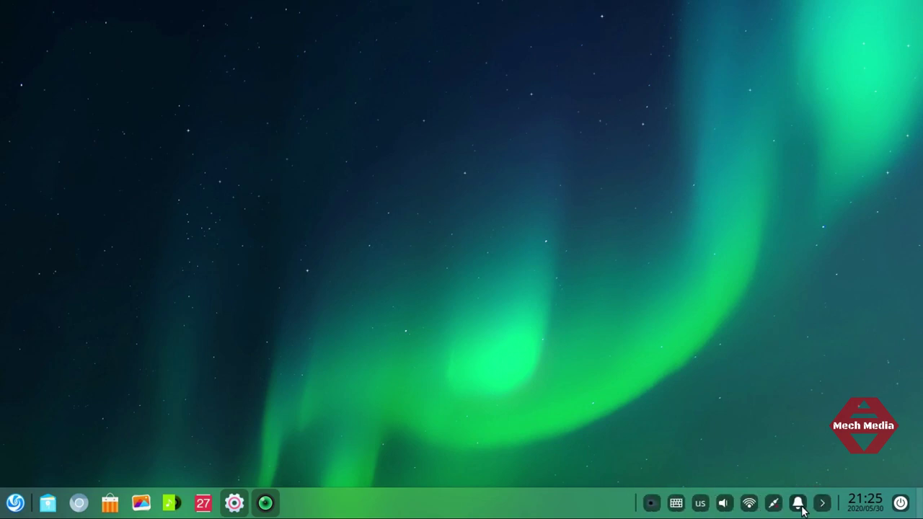
left_click(749, 506)
left_click(749, 506)
left_click(749, 506)
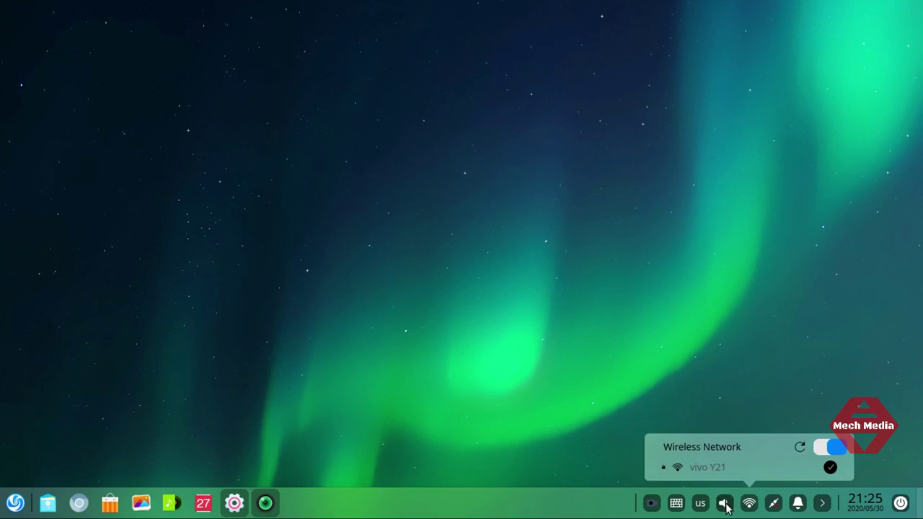
Step: View the volume control from the dock and check the system update progress in Control Center
left_click(725, 505)
mouse_move(717, 469)
left_mouse_down()
mouse_move(737, 468)
mouse_move(716, 468)
left_mouse_up()
left_click(552, 438)
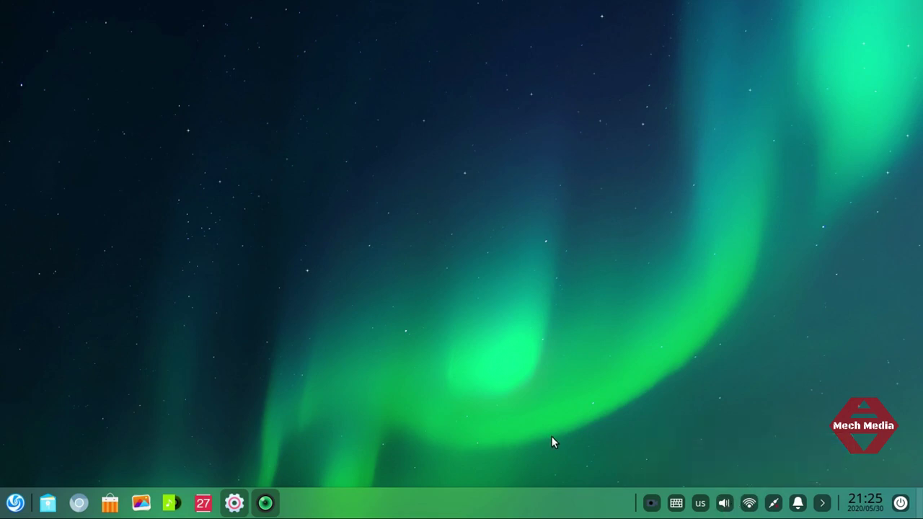
left_click(233, 504)
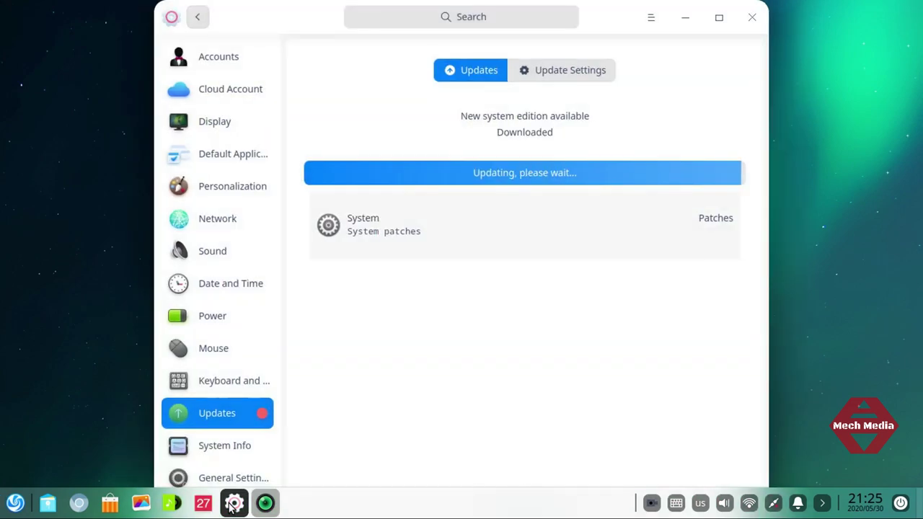
left_click(233, 505)
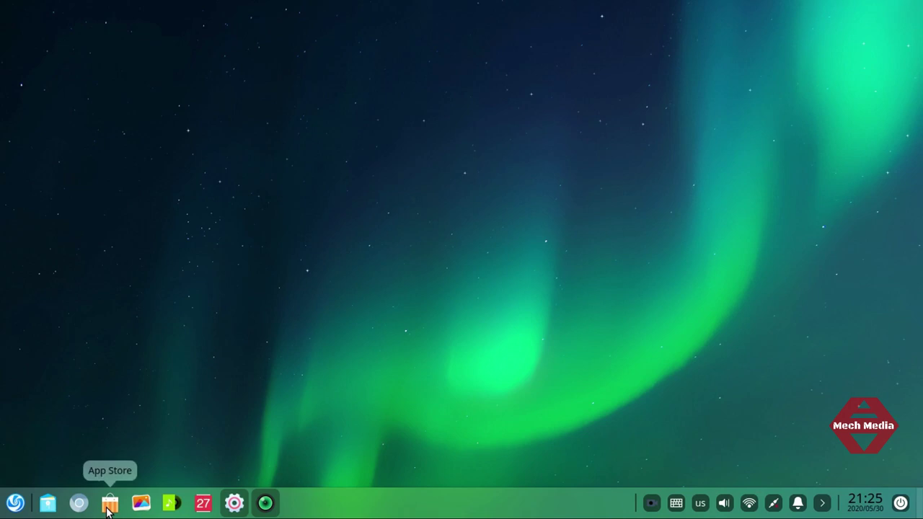
Step: Undock App Store, Music, Calendar and Album from the dock
right_click(108, 507)
left_click(145, 494)
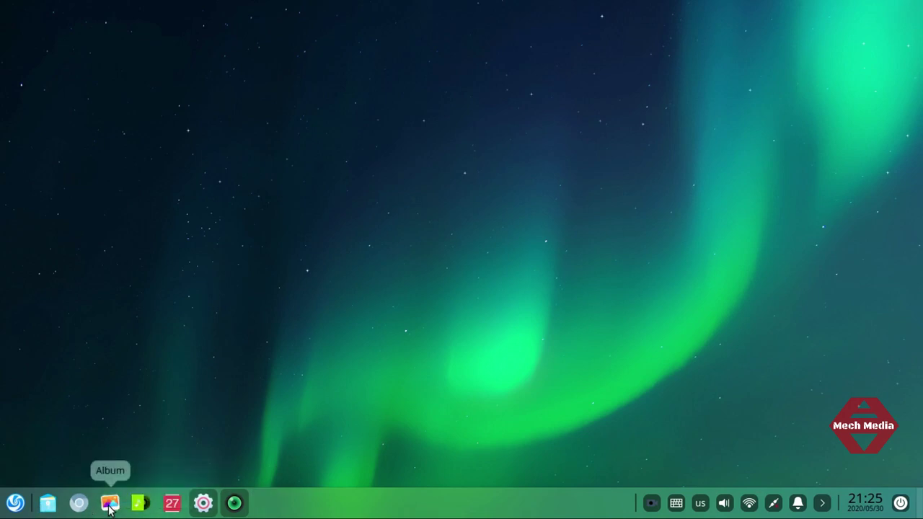
right_click(145, 507)
left_click(165, 486)
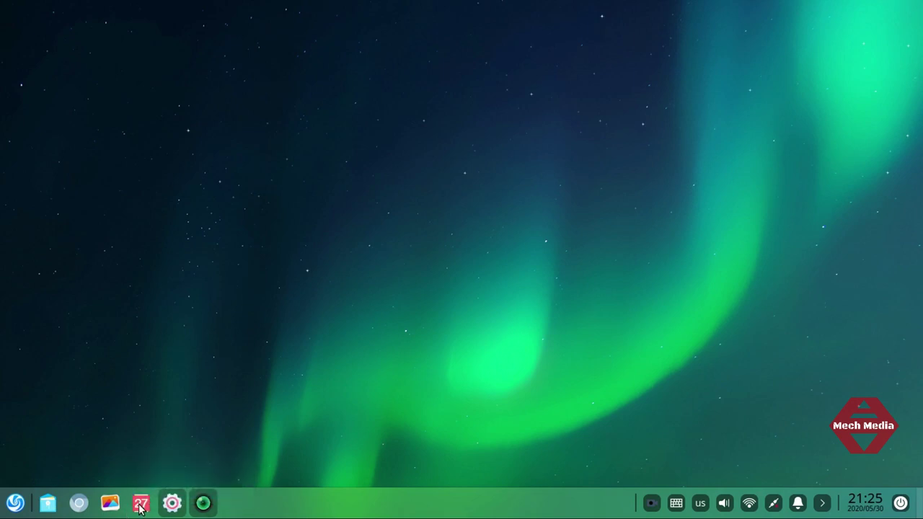
right_click(141, 507)
left_click(175, 489)
right_click(110, 507)
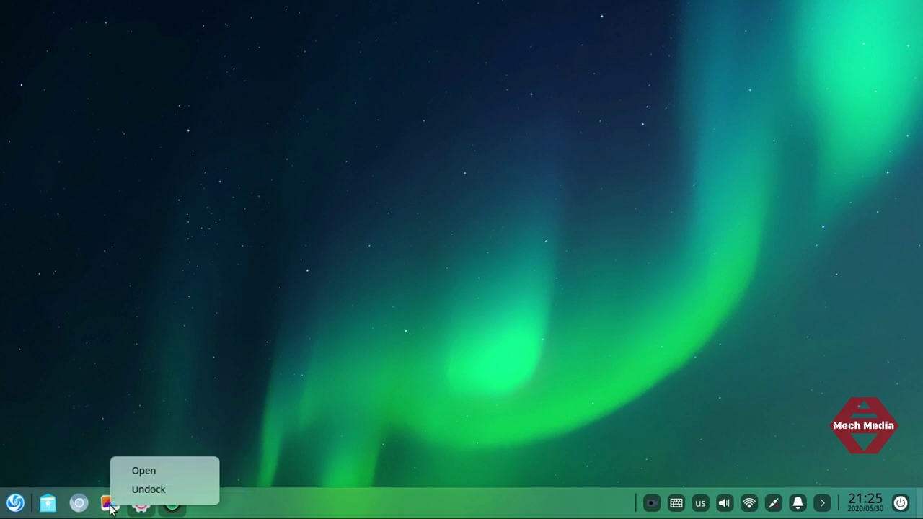
left_click(141, 489)
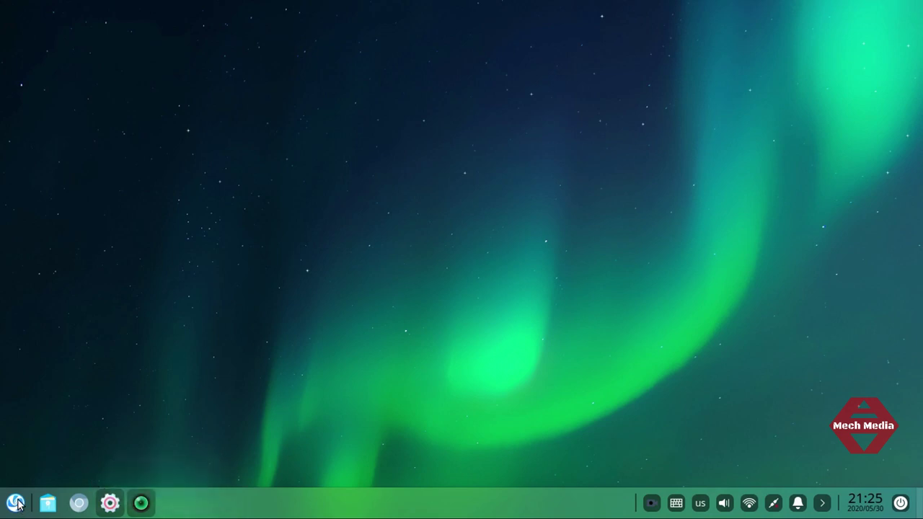
Step: Send Terminal from the launcher to the dock and place it right after the Chromium browser
left_click(16, 503)
scroll(203, 309, "up", 3)
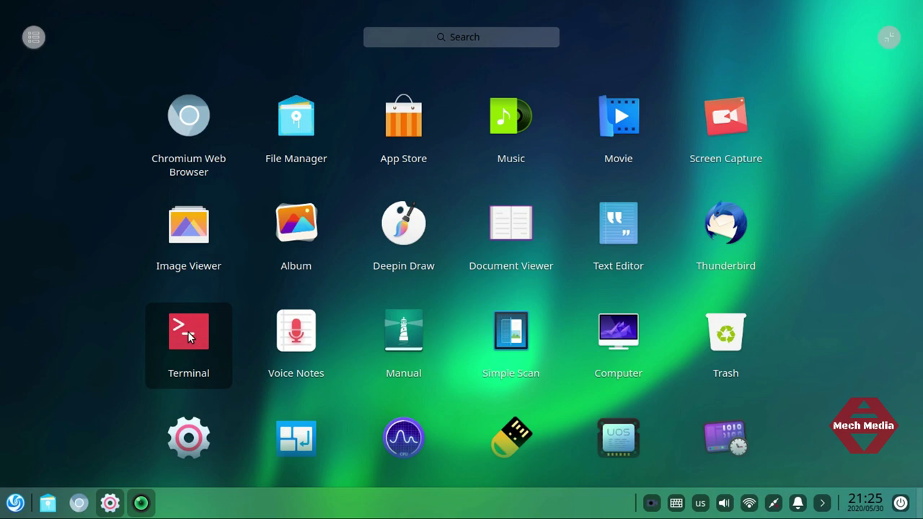
right_click(188, 333)
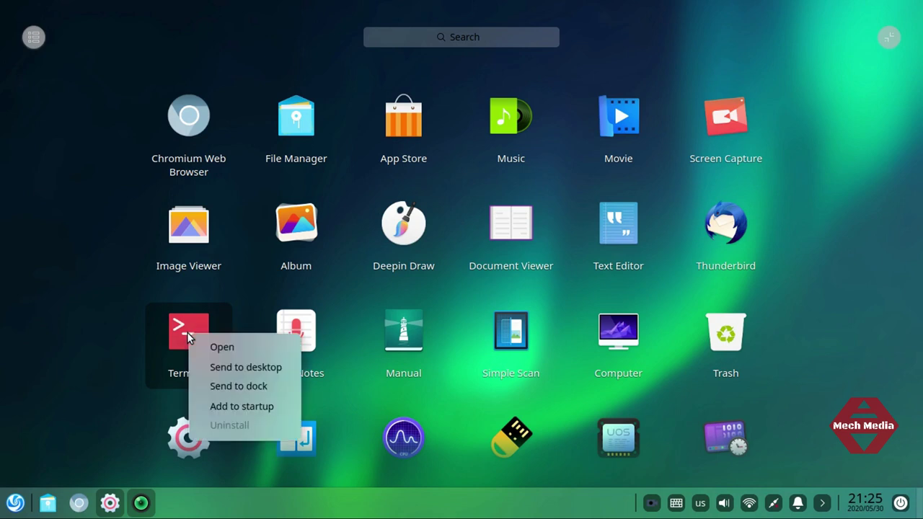
left_click(231, 384)
left_click_drag(171, 503, 108, 504)
Step: Send Deepin Draw from the launcher to the dock and place it right after Terminal
left_click(15, 503)
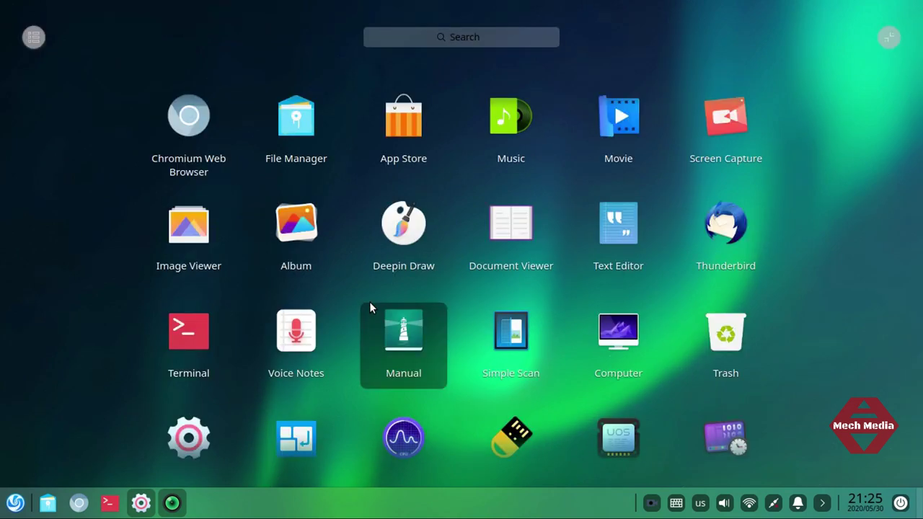
scroll(567, 286, "down", 3)
scroll(547, 281, "up", 3)
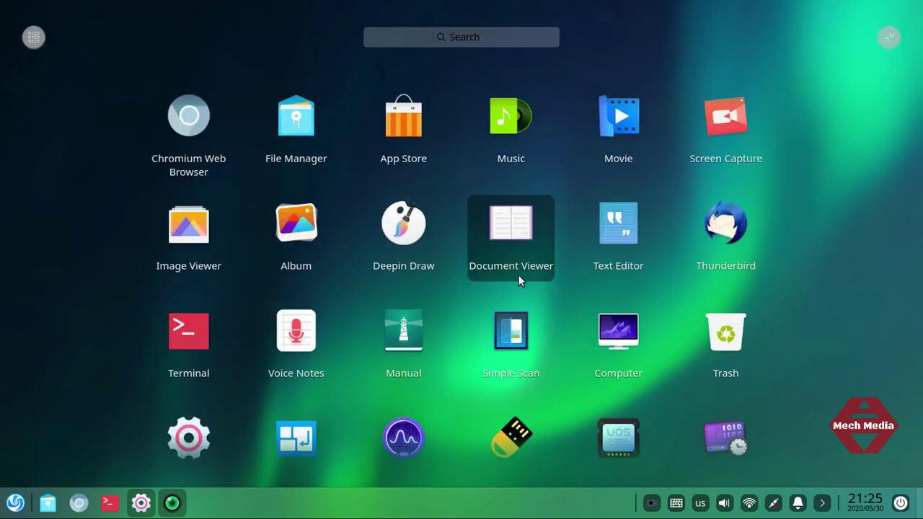
right_click(400, 228)
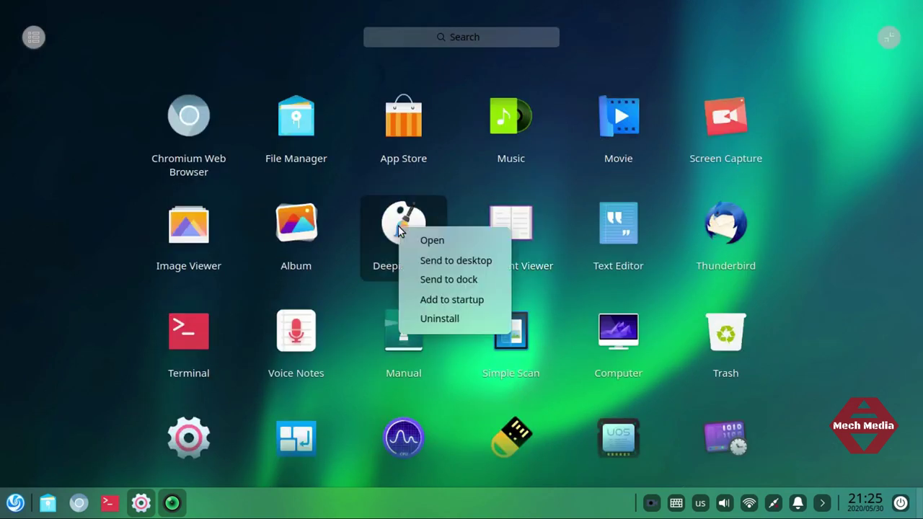
left_click(449, 279)
left_click_drag(200, 502, 138, 503)
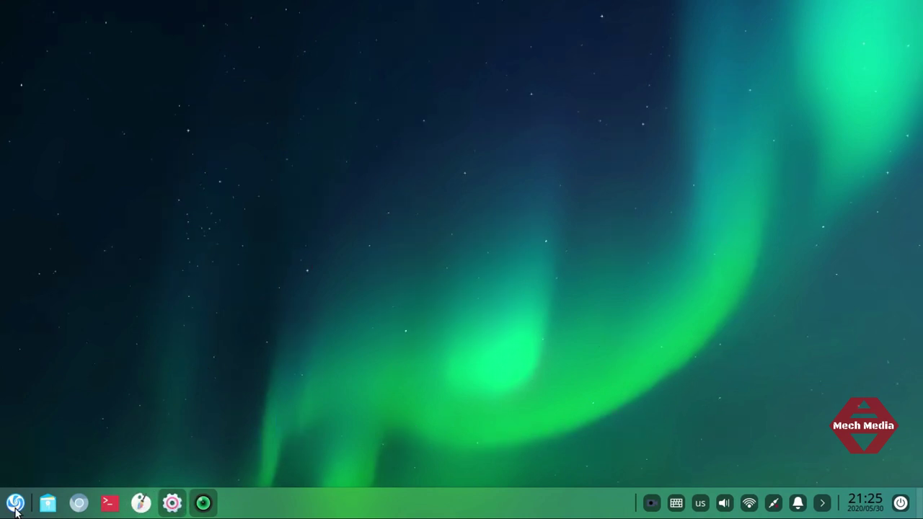
left_click(15, 505)
left_click(15, 505)
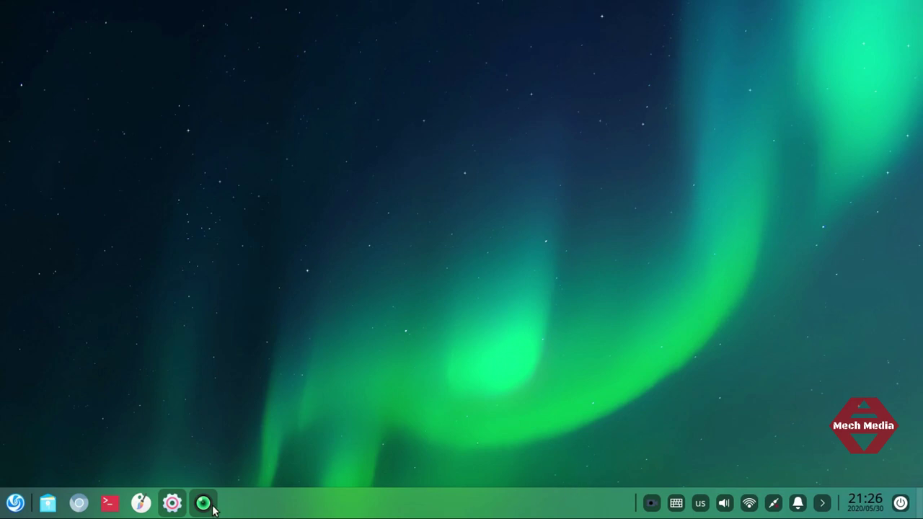
Step: Check the update progress and the wireless network list, and close Control Center
left_click(173, 503)
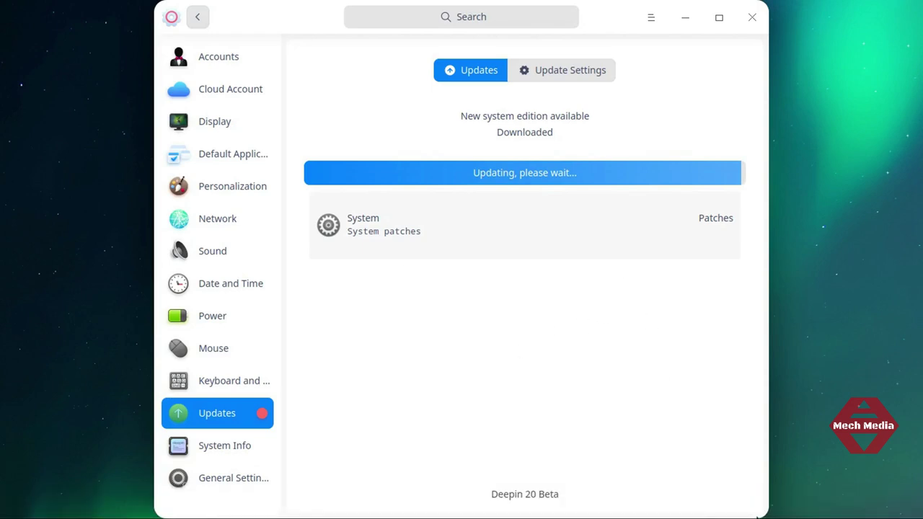
left_click(750, 505)
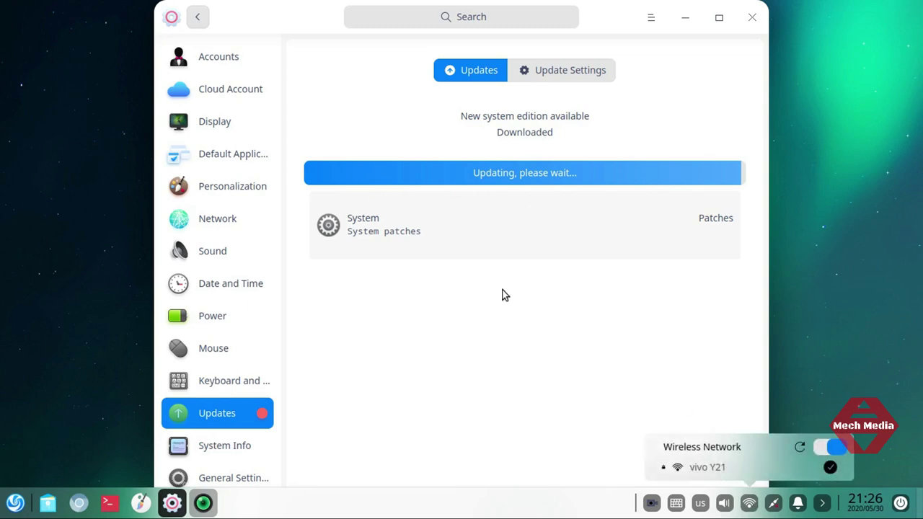
left_click(519, 379)
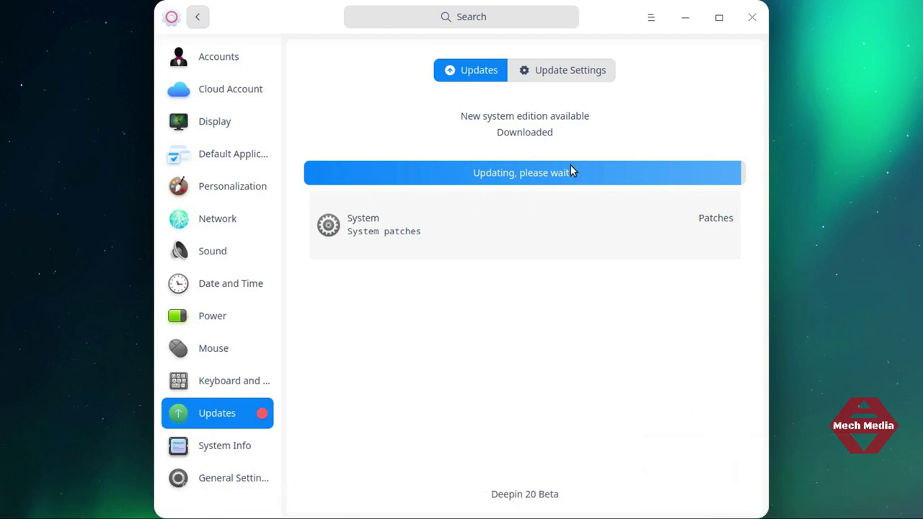
left_click(754, 20)
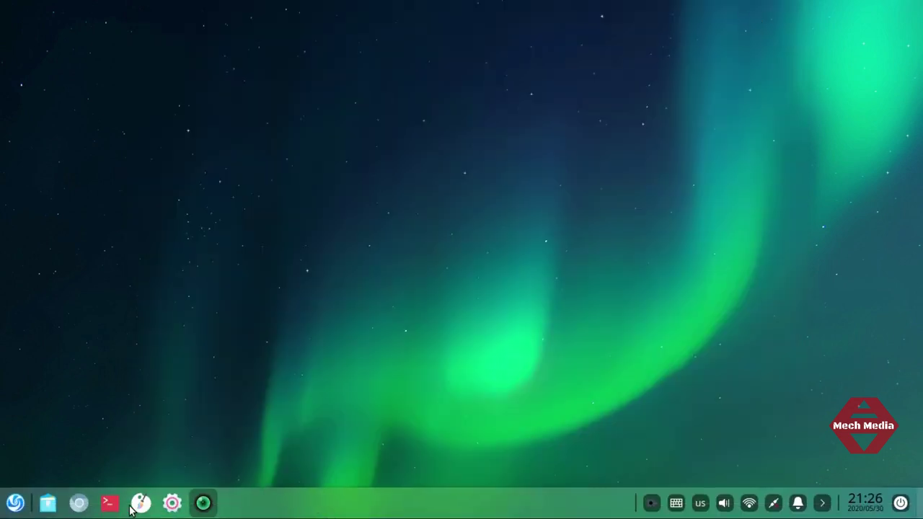
left_click(15, 505)
left_click(15, 505)
right_click(327, 128)
left_click(202, 164)
left_click(205, 502)
left_click(205, 503)
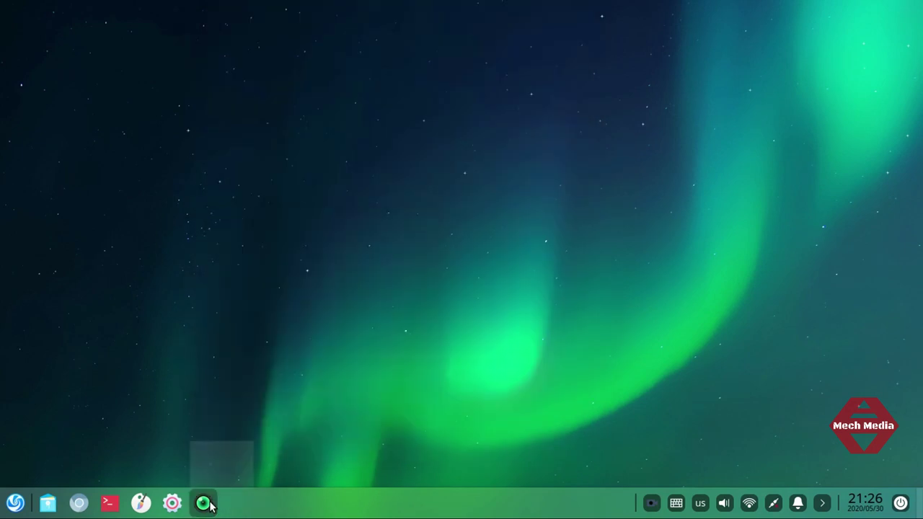
Step: Switch to File Manager and open the Downloads folder
left_click(50, 507)
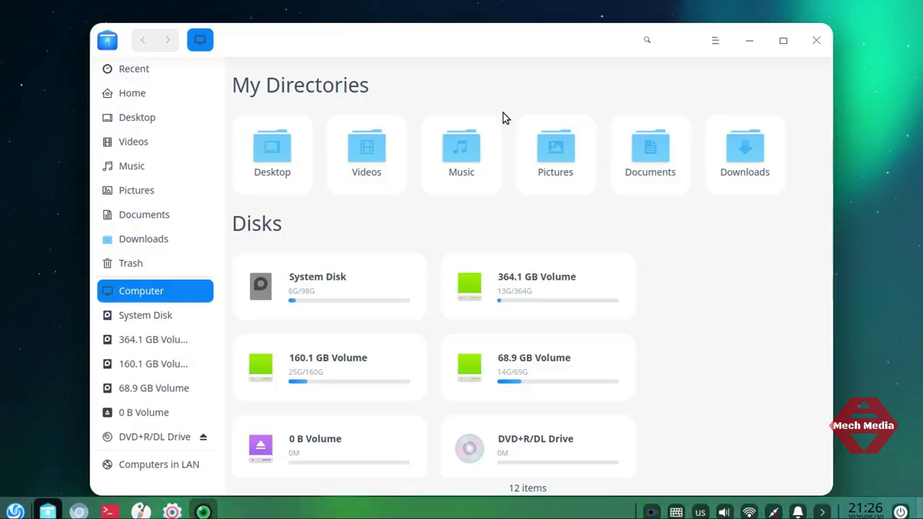
left_click(749, 149)
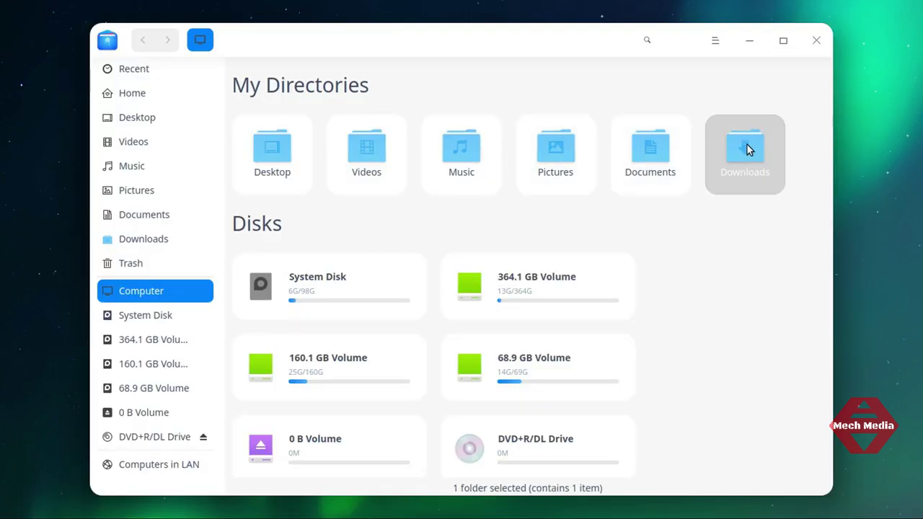
double_click(747, 149)
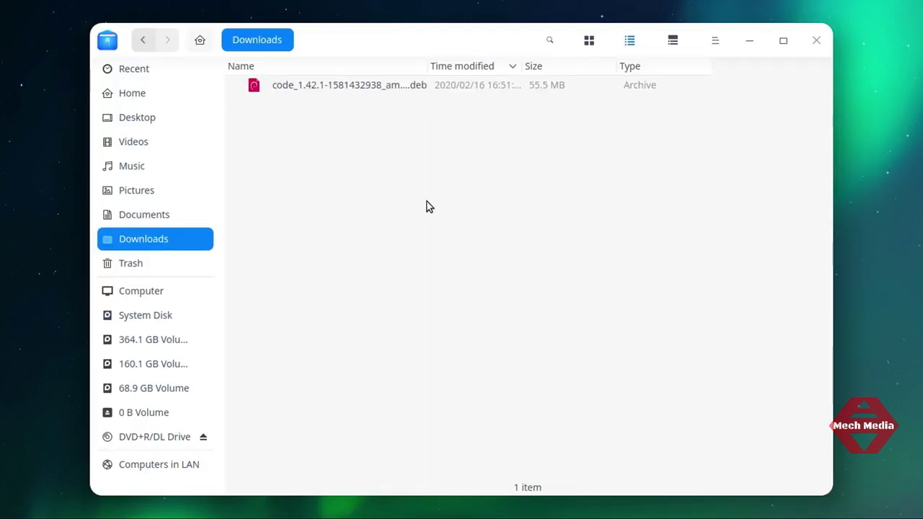
left_click(310, 87)
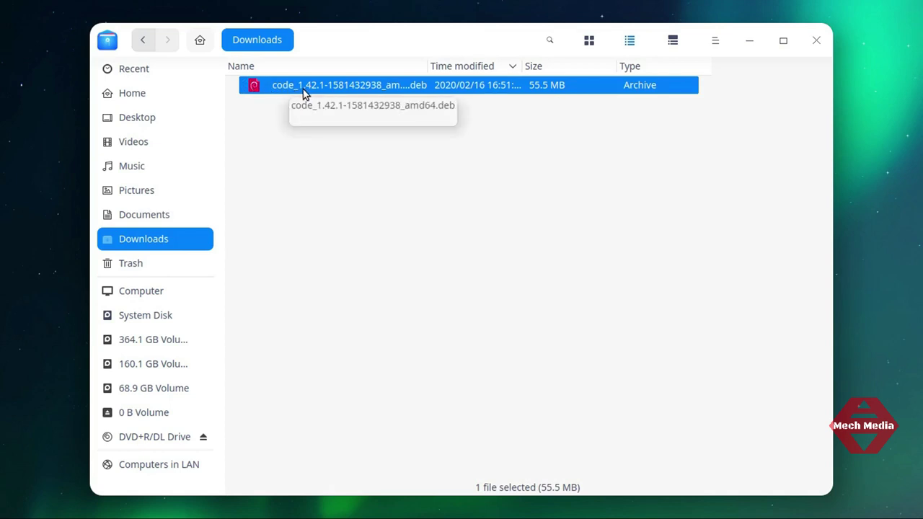
left_click(417, 188)
left_click(422, 87)
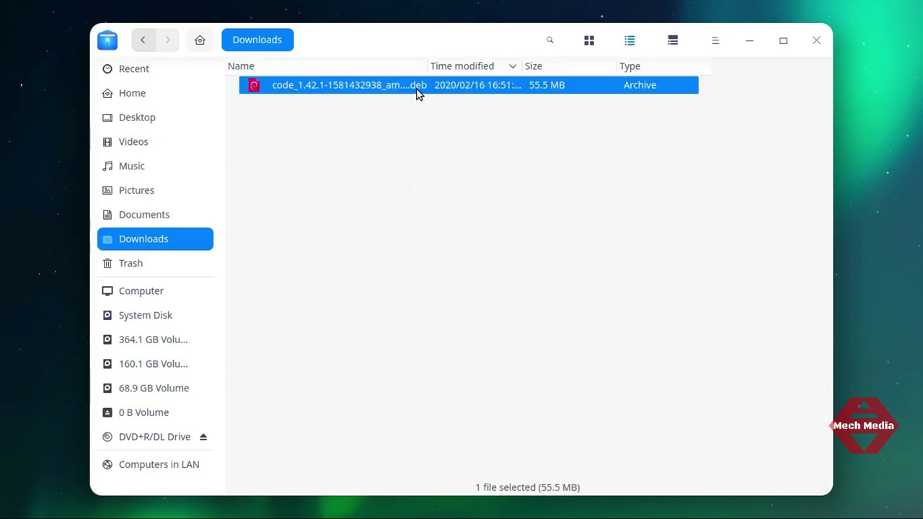
right_click(416, 92)
left_click(498, 342)
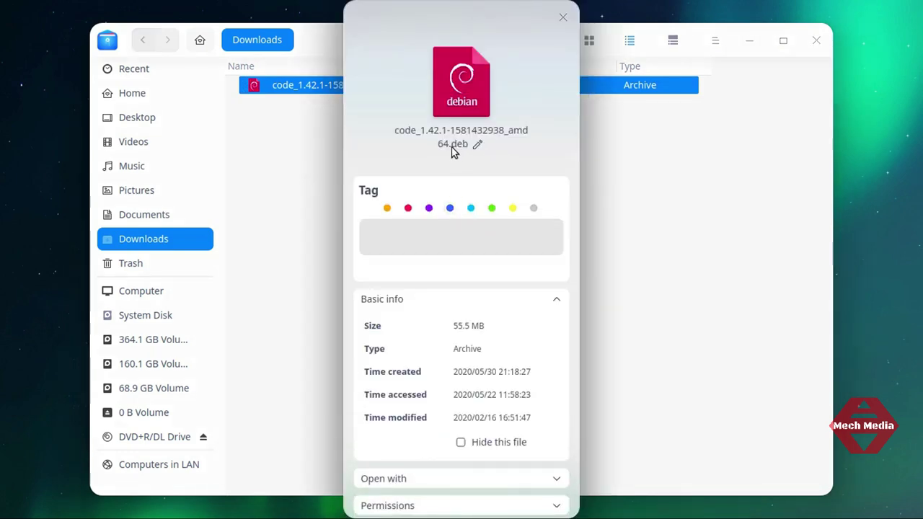
left_click(562, 17)
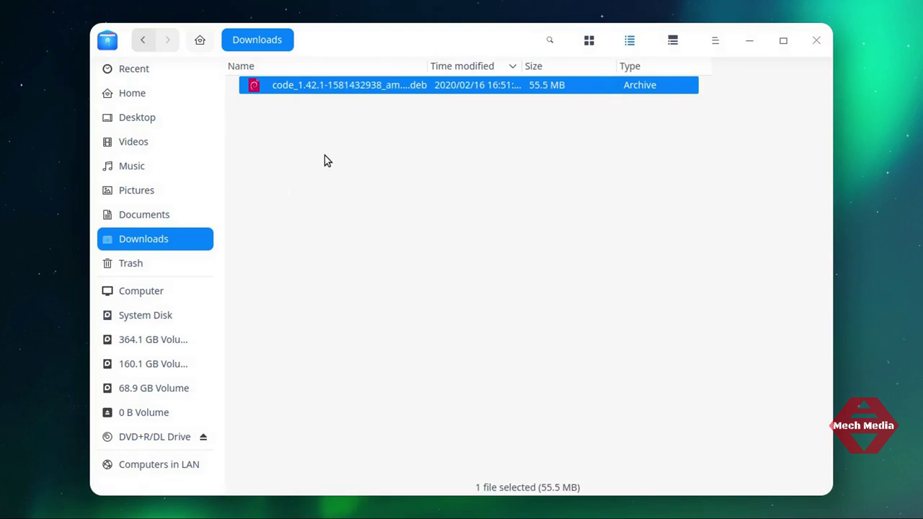
left_click_drag(469, 36, 512, 24)
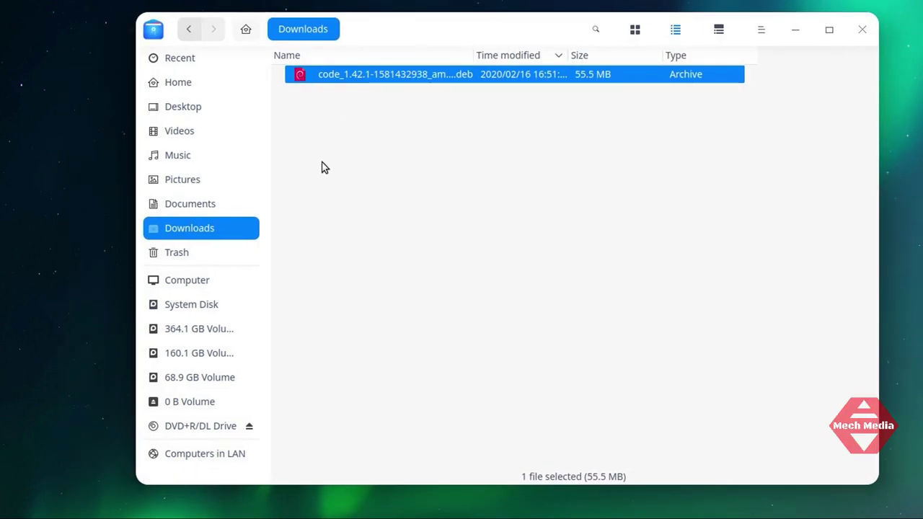
left_click(347, 153)
left_click(319, 81)
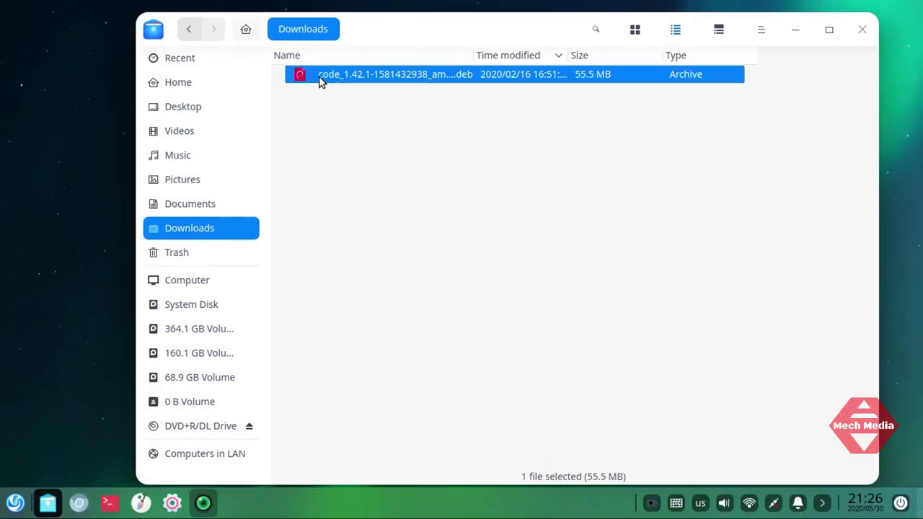
double_click(319, 78)
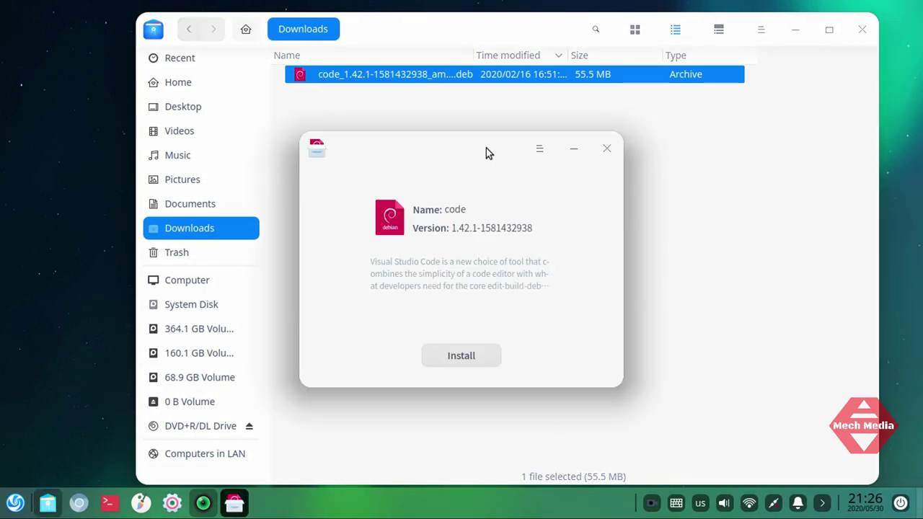
left_click_drag(486, 148, 281, 95)
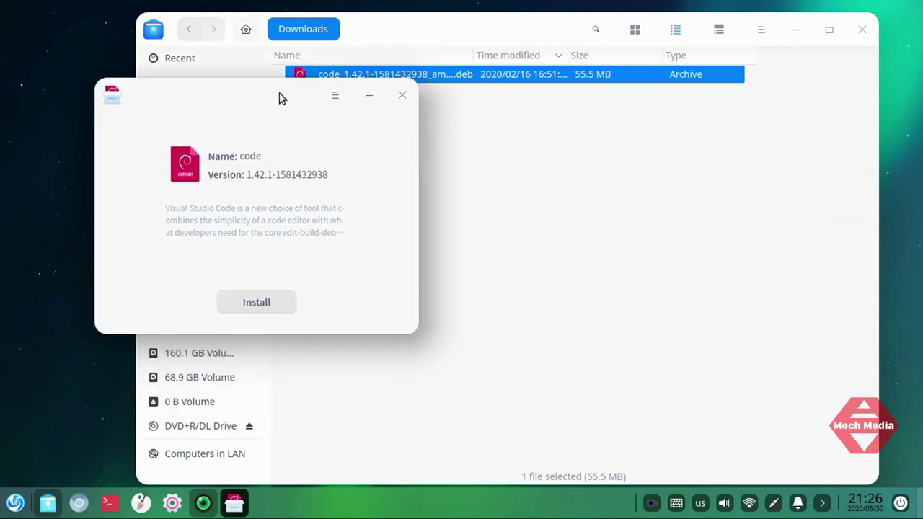
left_click(266, 313)
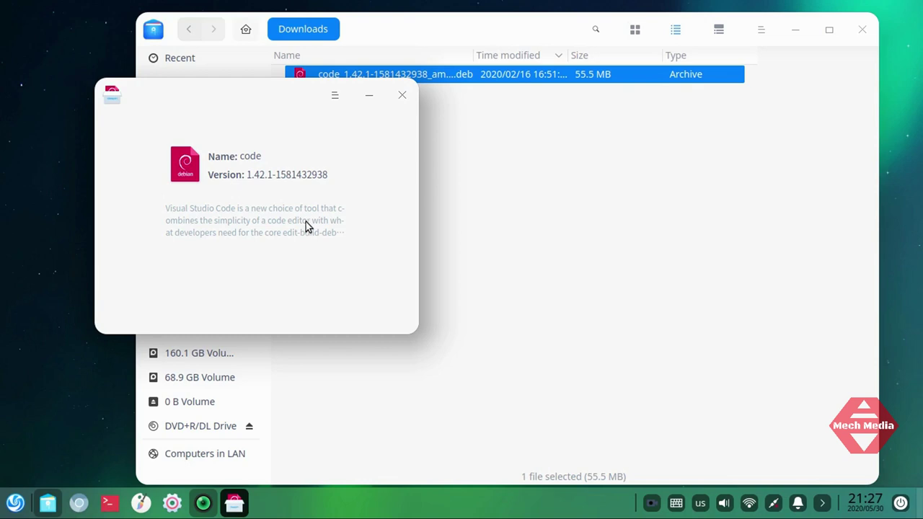
Step: Look through the launcher's applications while the package installs, and shift the installer window slightly
left_click(16, 505)
scroll(800, 405, "down", 3)
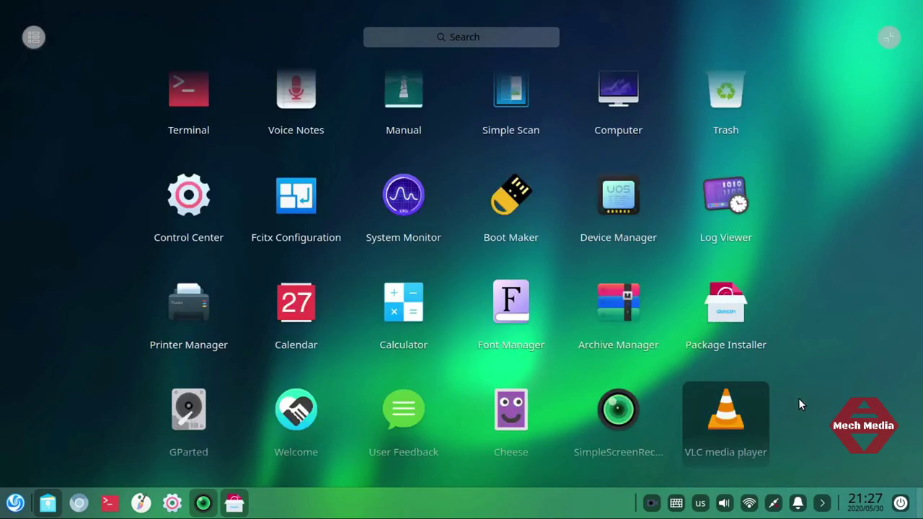
left_click(15, 504)
left_click_drag(232, 89, 276, 106)
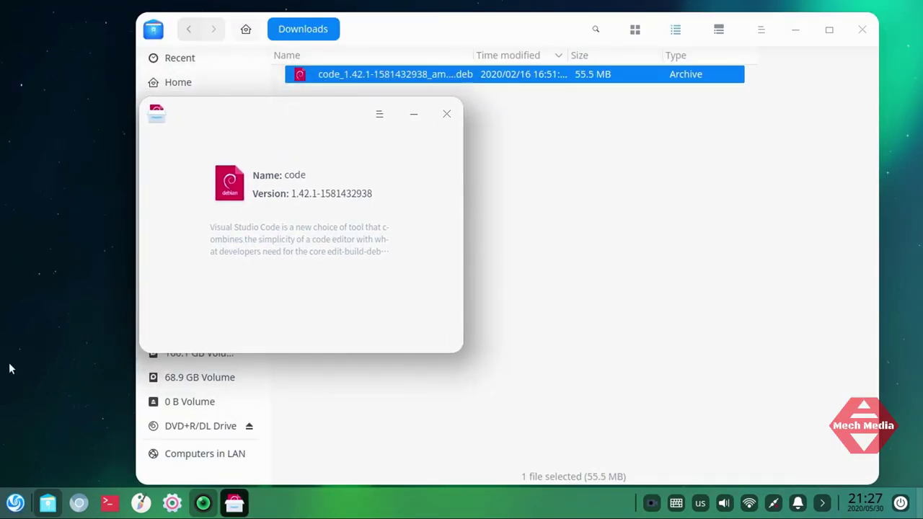
key("super")
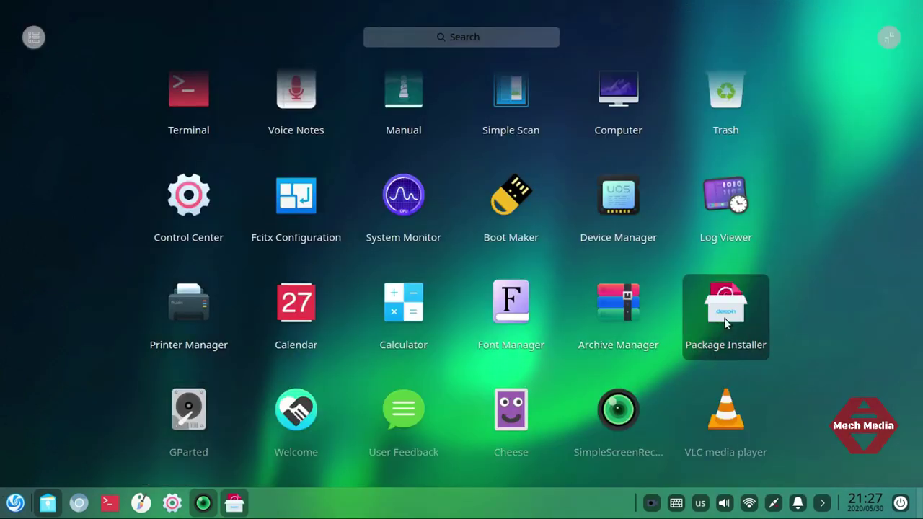
left_click(16, 502)
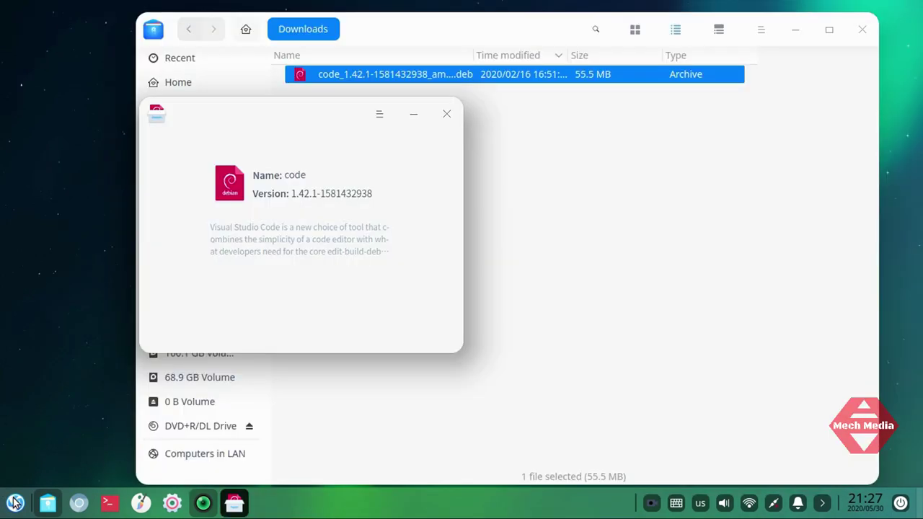
Step: Check the update progress in Control Center's Updates section alongside the Visual Studio Code package installer window
left_click_drag(292, 113, 297, 145)
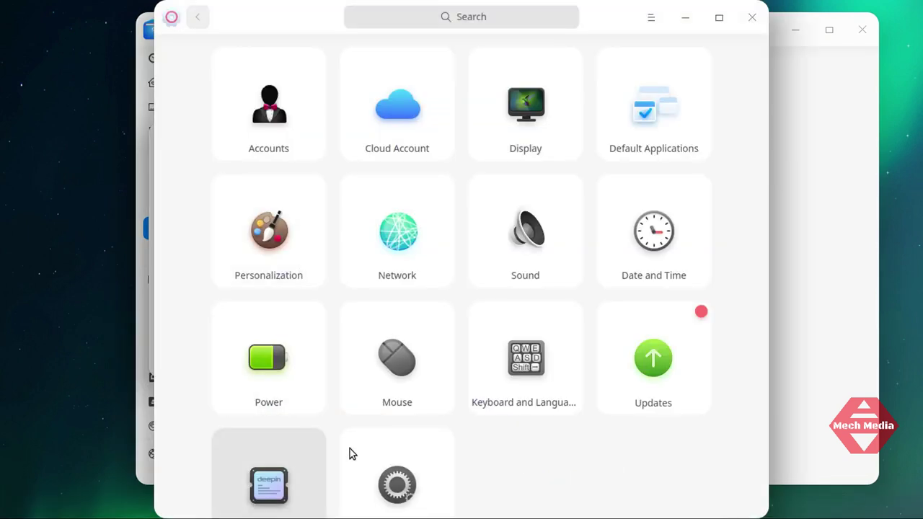
scroll(432, 439, "down", 1)
left_click(652, 320)
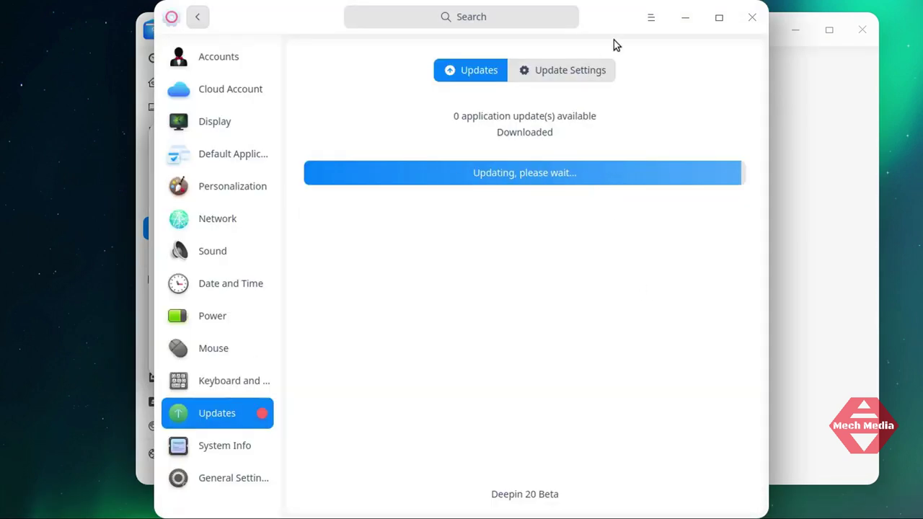
left_click(204, 141)
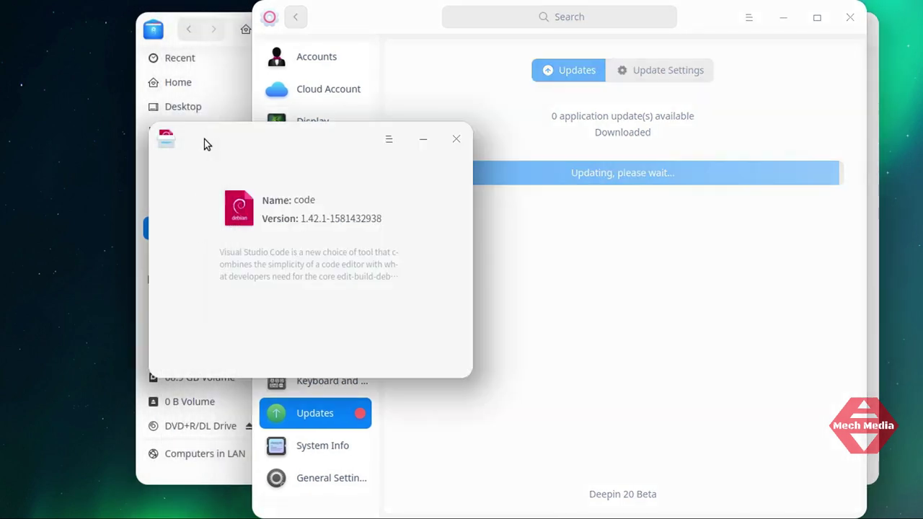
left_click(705, 21)
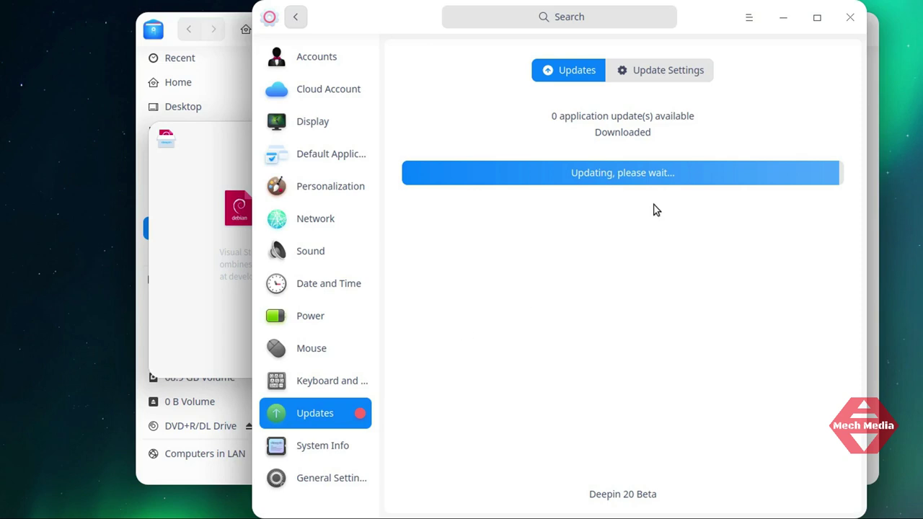
left_click(229, 144)
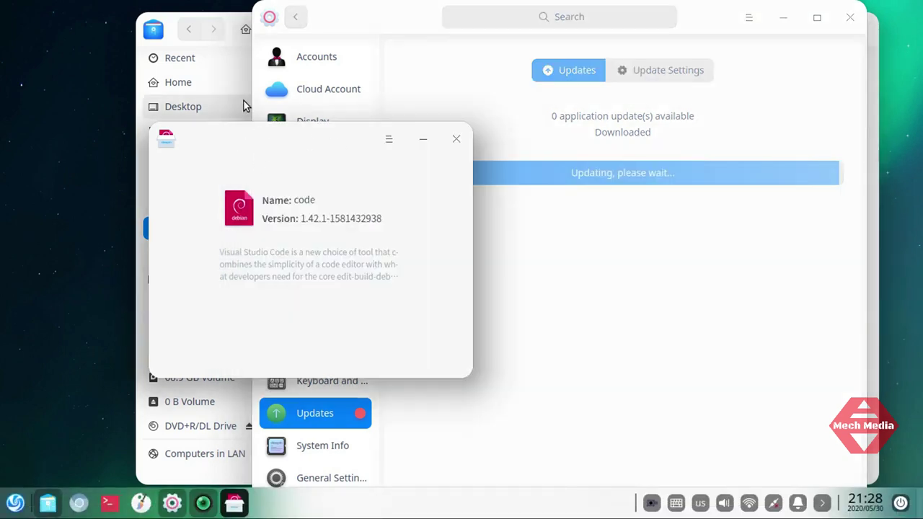
left_click(705, 22)
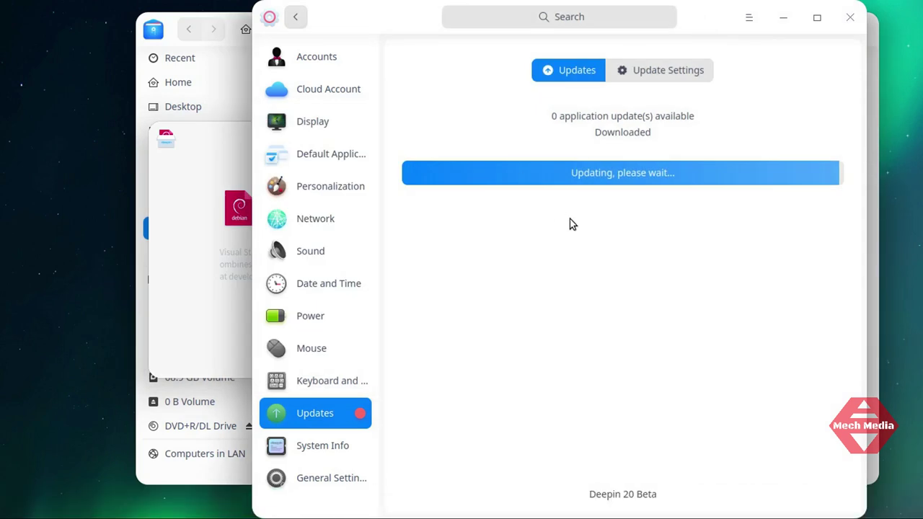
Step: Try switching Auto Download Updates and Updates Notification off and back on in Update Settings
left_click(669, 84)
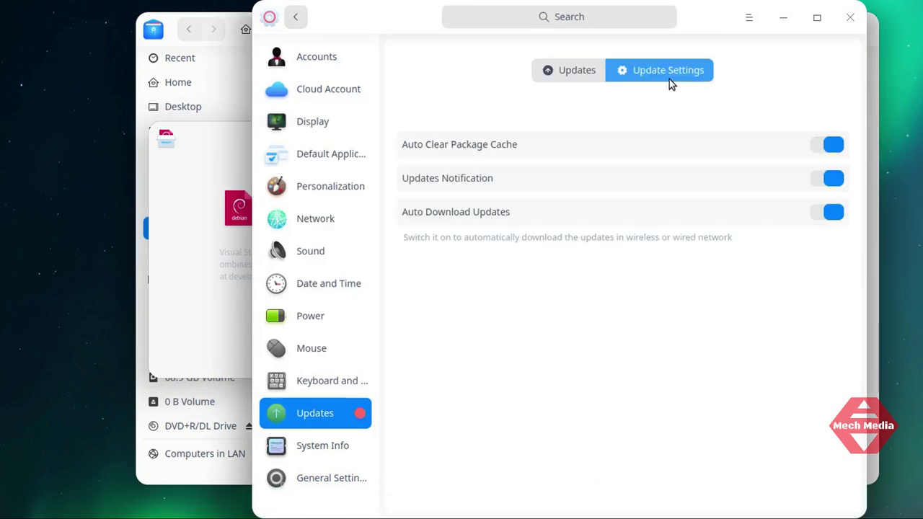
left_click(828, 214)
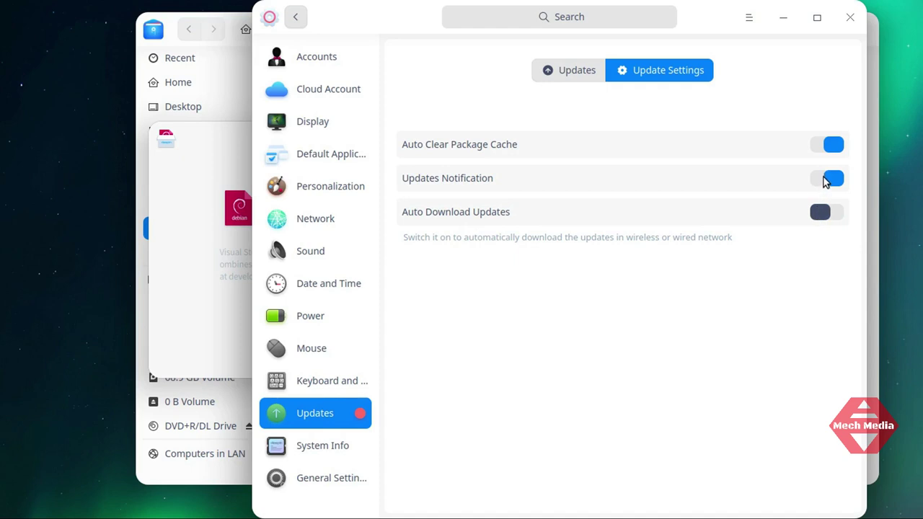
left_click(825, 179)
left_click(822, 146)
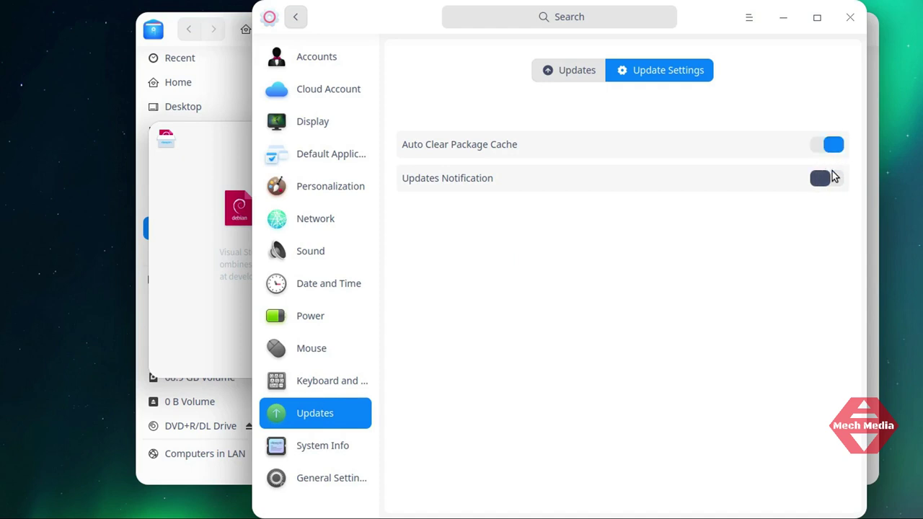
left_click(829, 178)
left_click(832, 212)
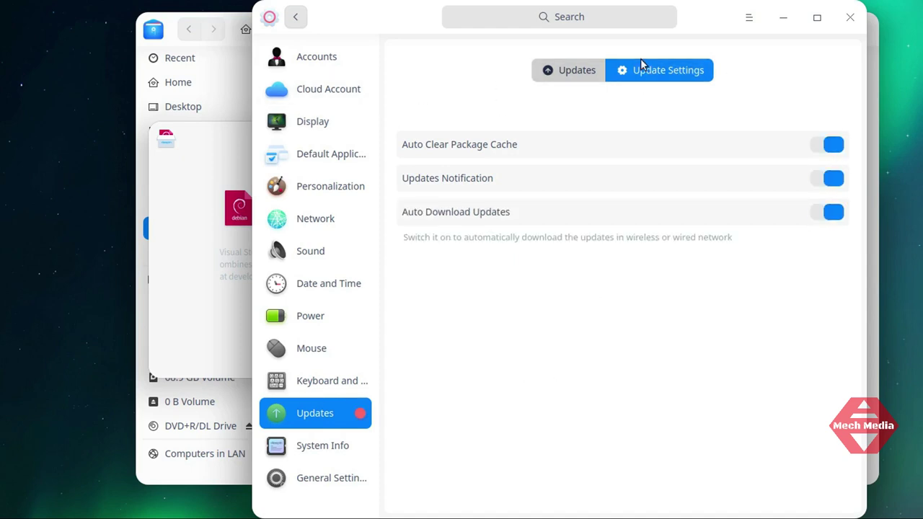
Step: Review the update progress and System Info, and check the package installer again
left_click(590, 70)
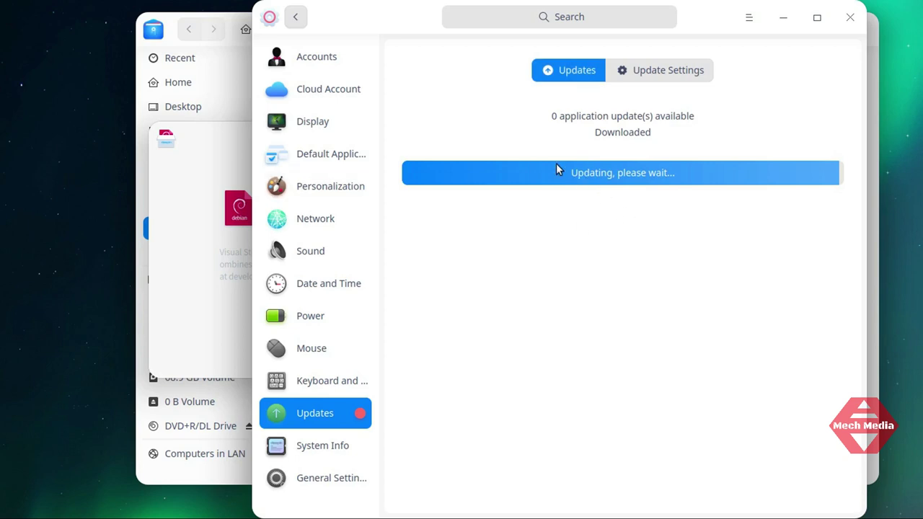
left_click(322, 443)
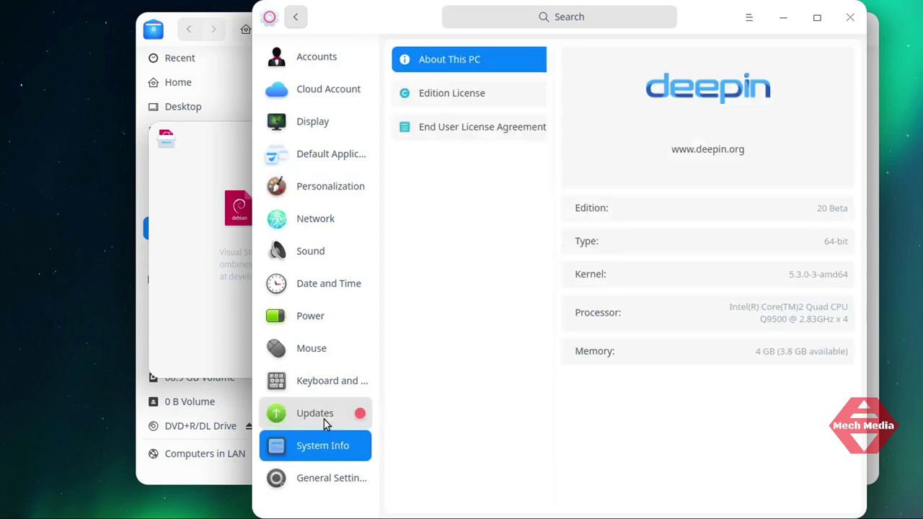
left_click(324, 419)
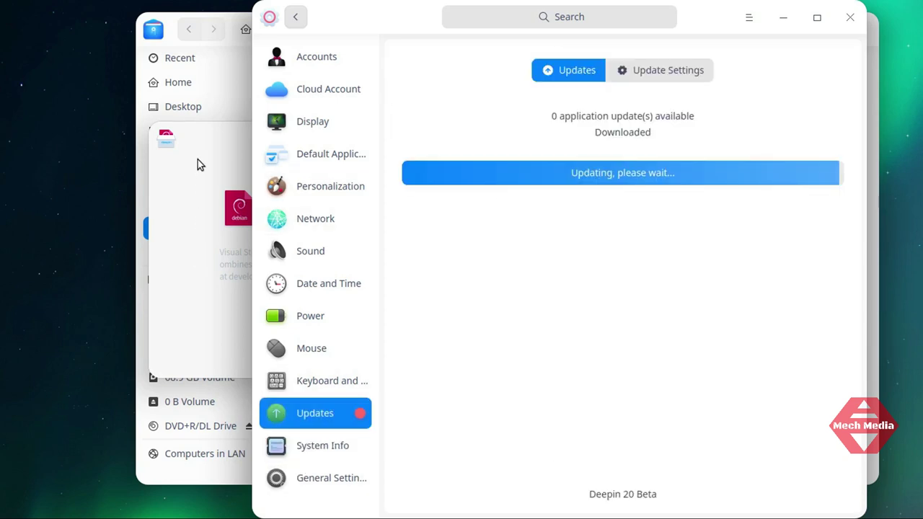
left_click(196, 144)
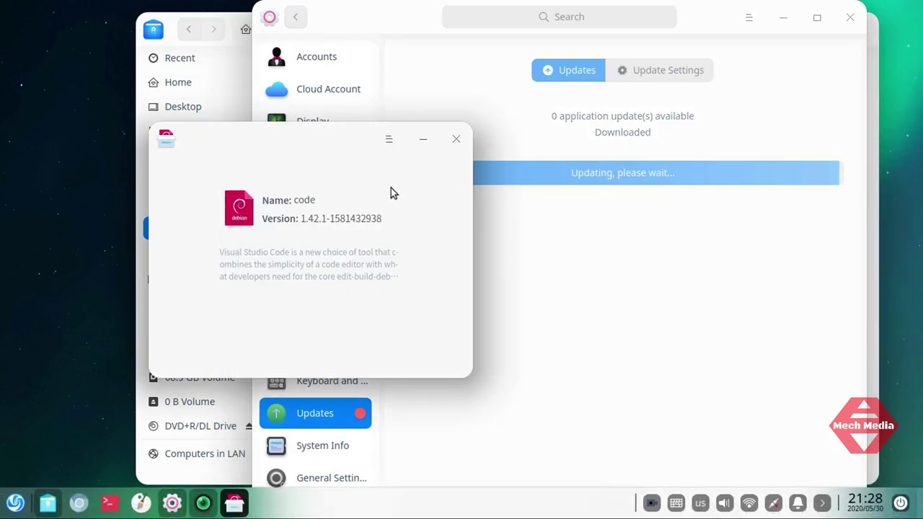
left_click(596, 234)
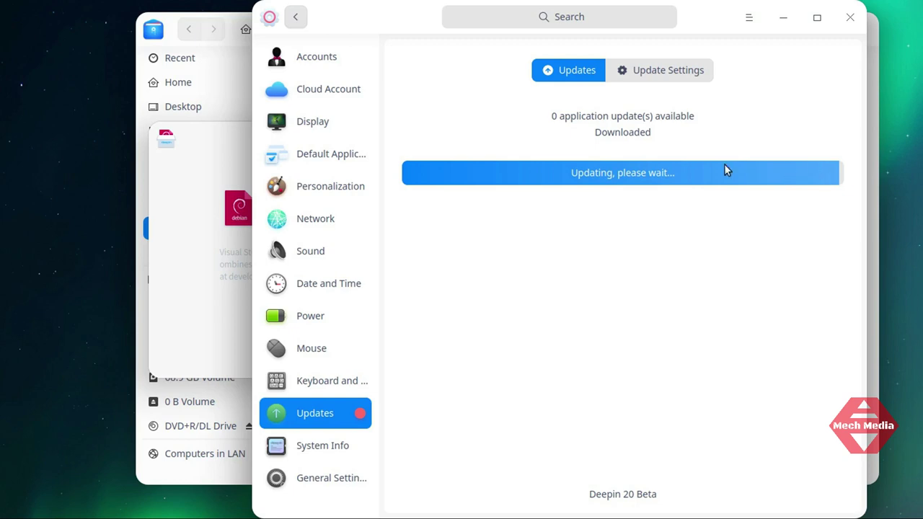
Step: Try the Light Theme and the Dark Theme on Control Center
mouse_move(745, 505)
left_click(749, 18)
mouse_move(769, 67)
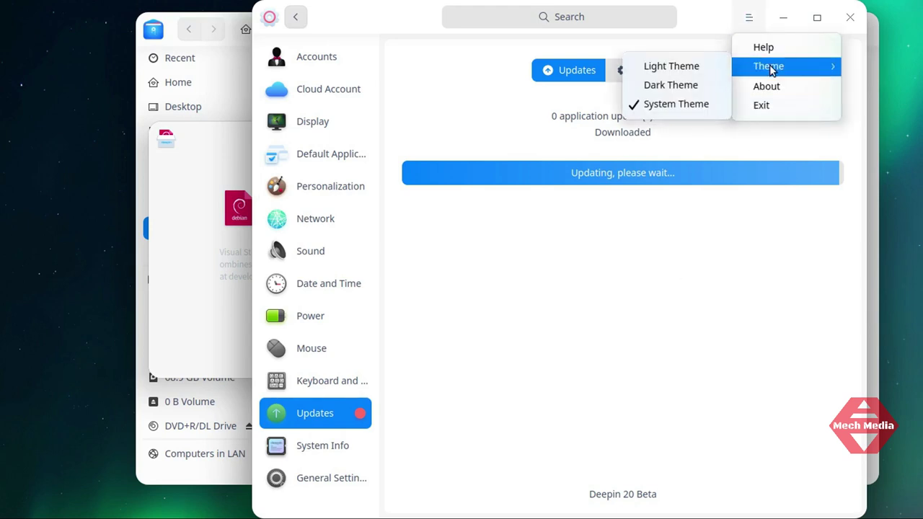
left_click(705, 66)
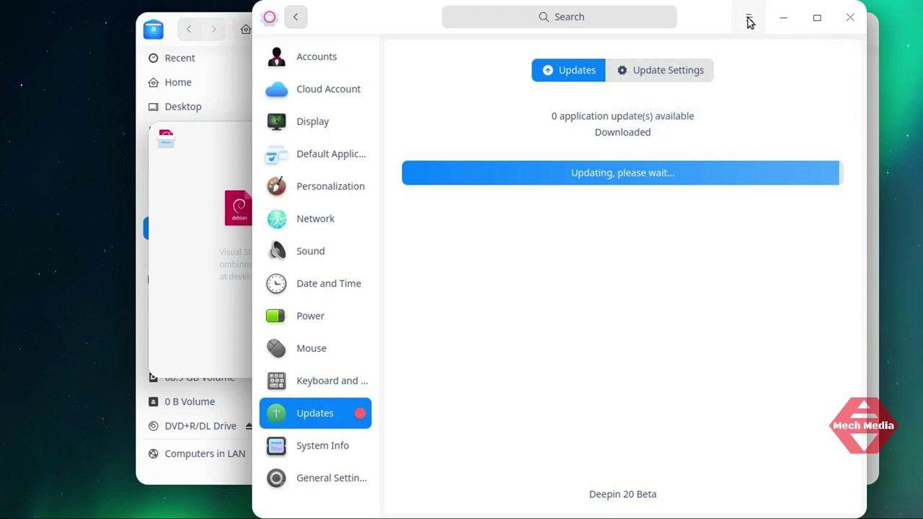
left_click(750, 18)
left_click(713, 81)
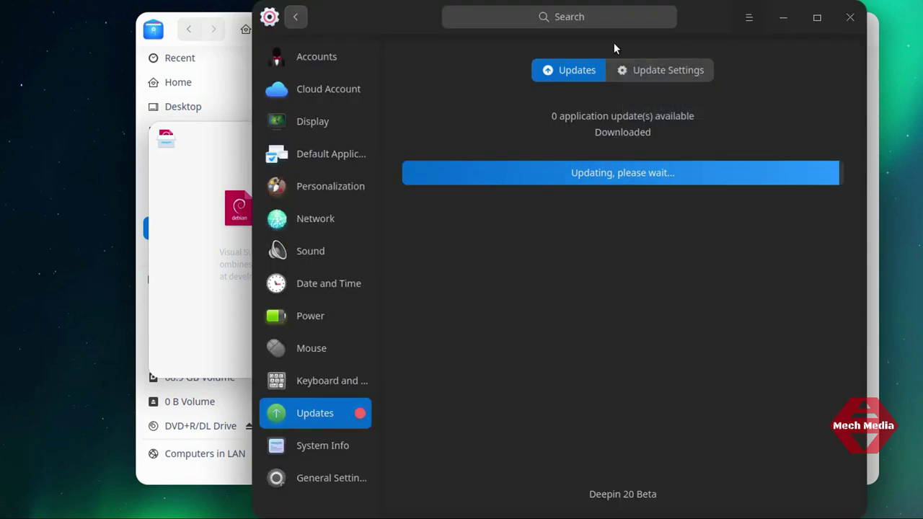
Step: Switch File Manager to the Dark Theme and shift its window down slightly
left_click(226, 46)
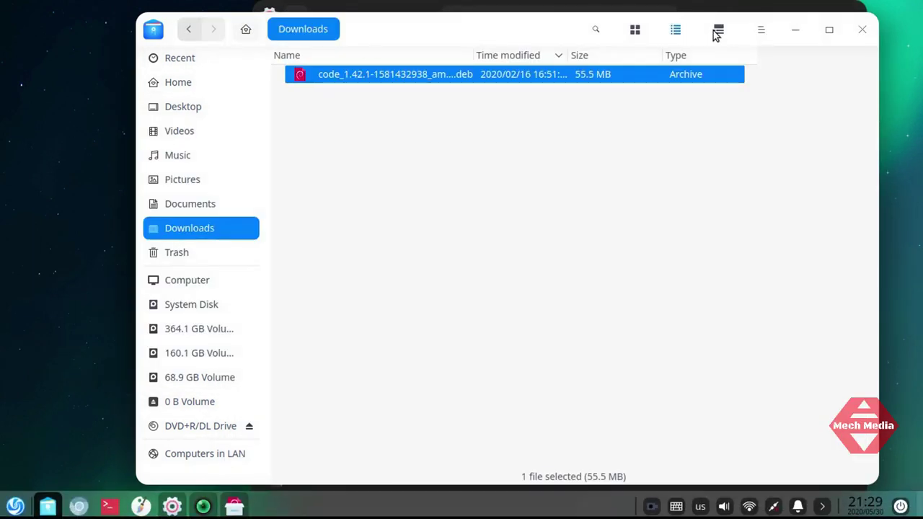
left_click(754, 36)
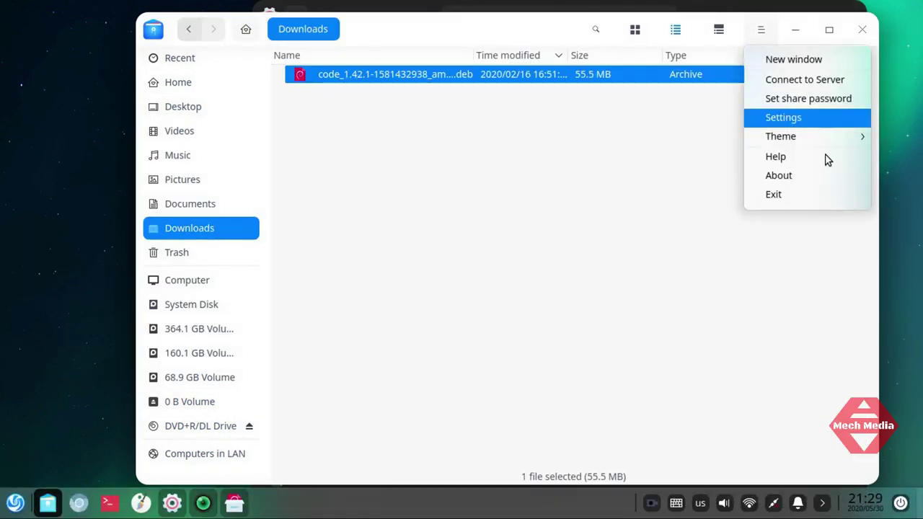
mouse_move(812, 139)
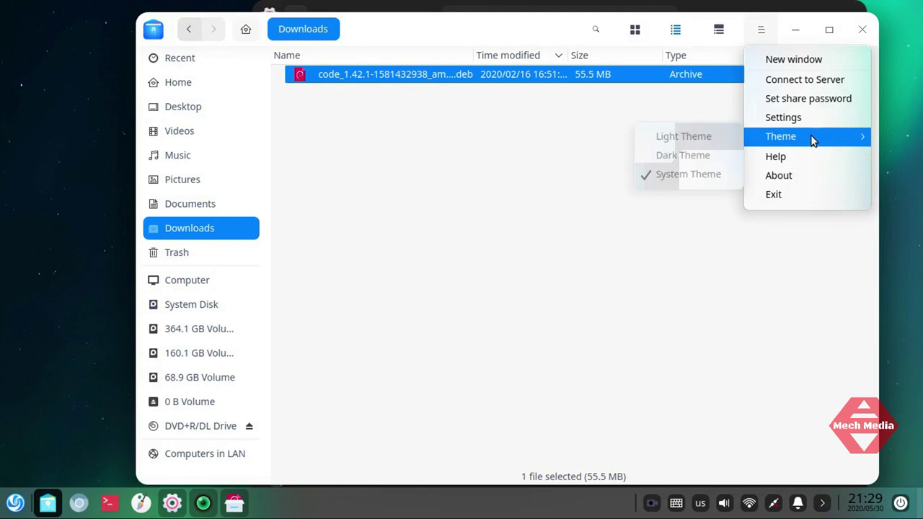
left_click(696, 154)
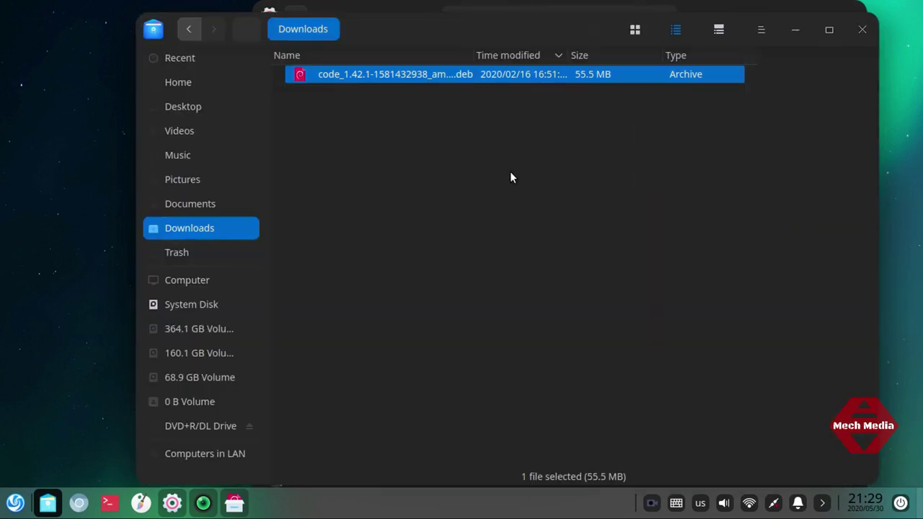
left_click_drag(531, 29, 527, 50)
Step: Return both Control Center and File Manager to the System Theme
left_click(411, 13)
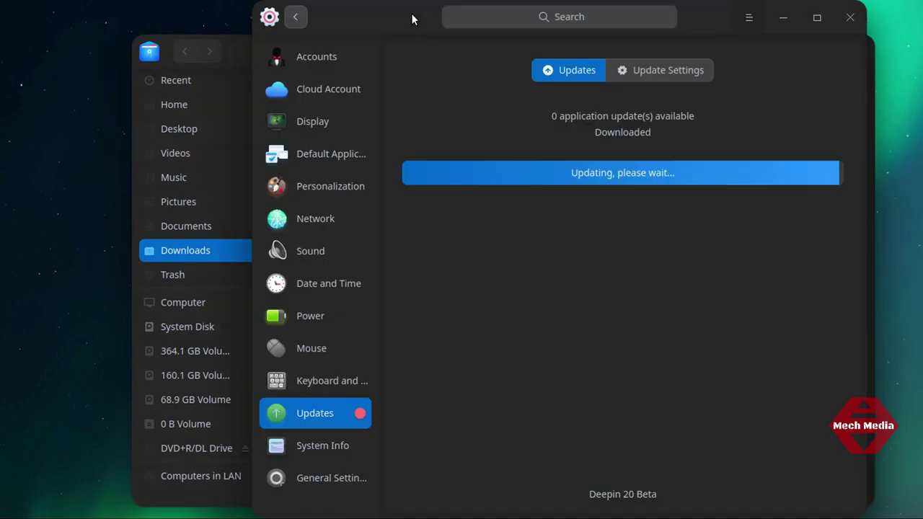
left_click(749, 18)
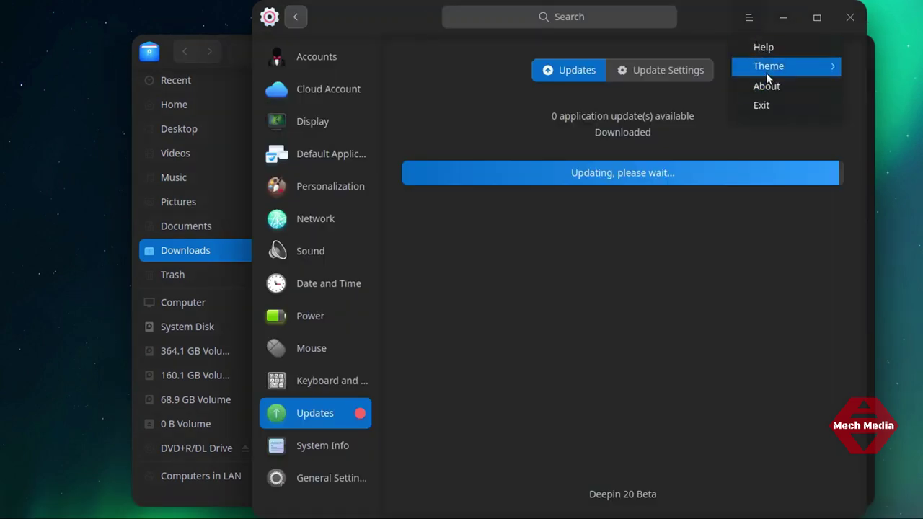
mouse_move(768, 66)
left_click(668, 105)
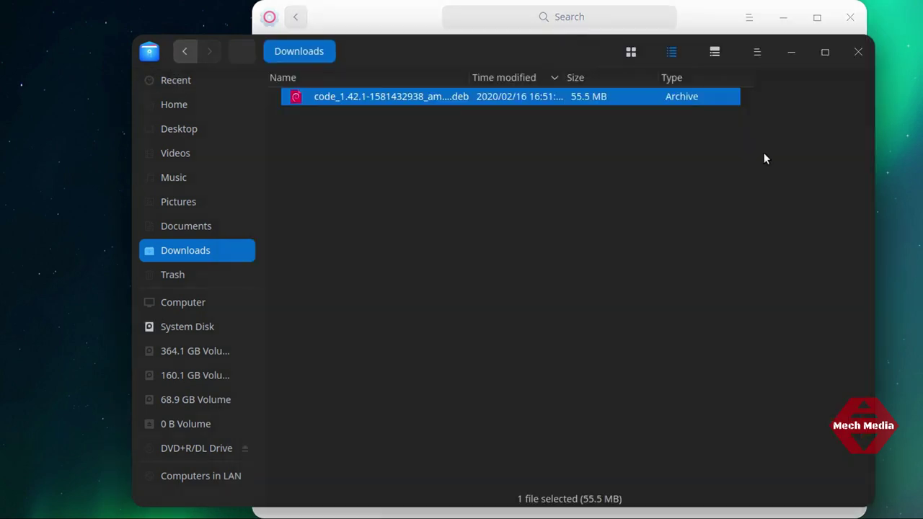
left_click(761, 51)
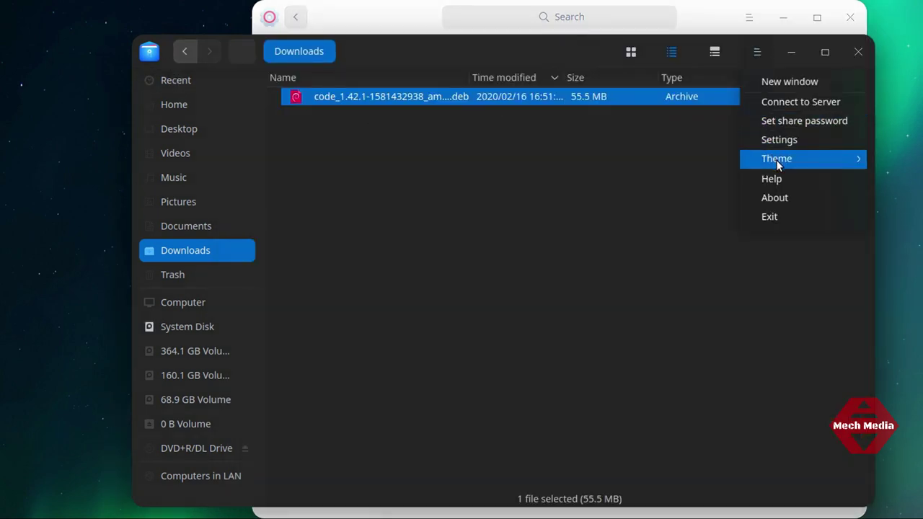
mouse_move(776, 162)
left_click(687, 193)
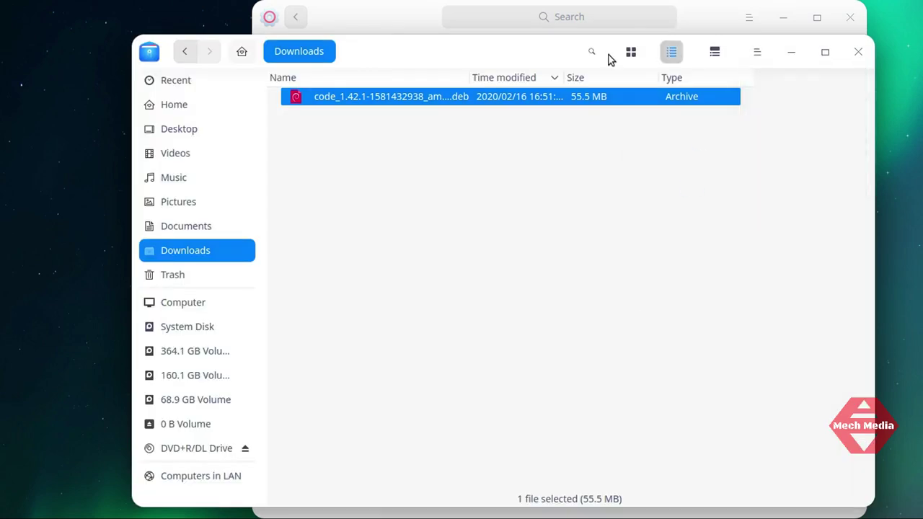
Step: Close the File Manager, package installer and Control Center windows to clear the desktop
left_click(858, 52)
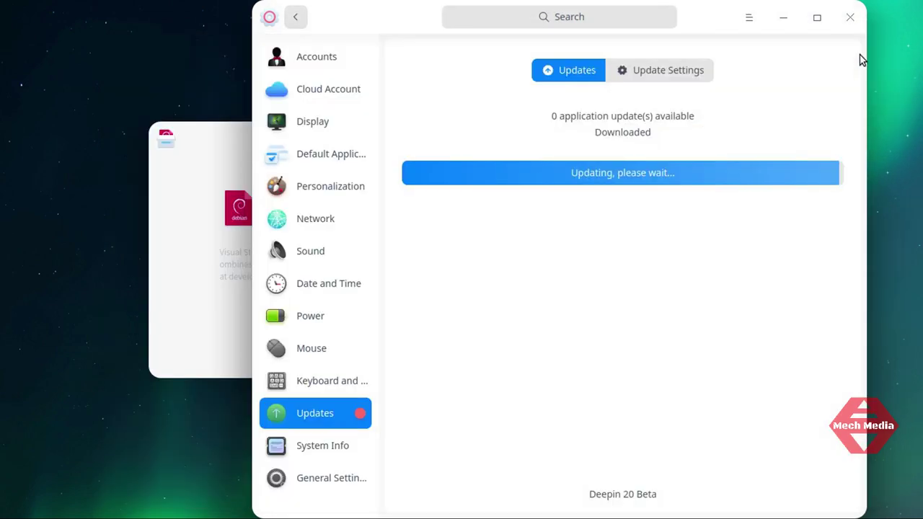
left_click_drag(225, 147, 199, 121)
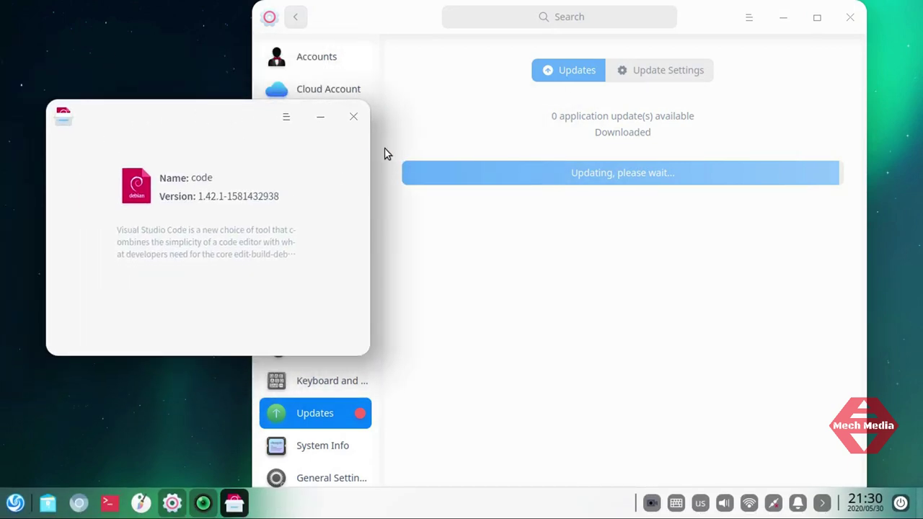
left_click(353, 116)
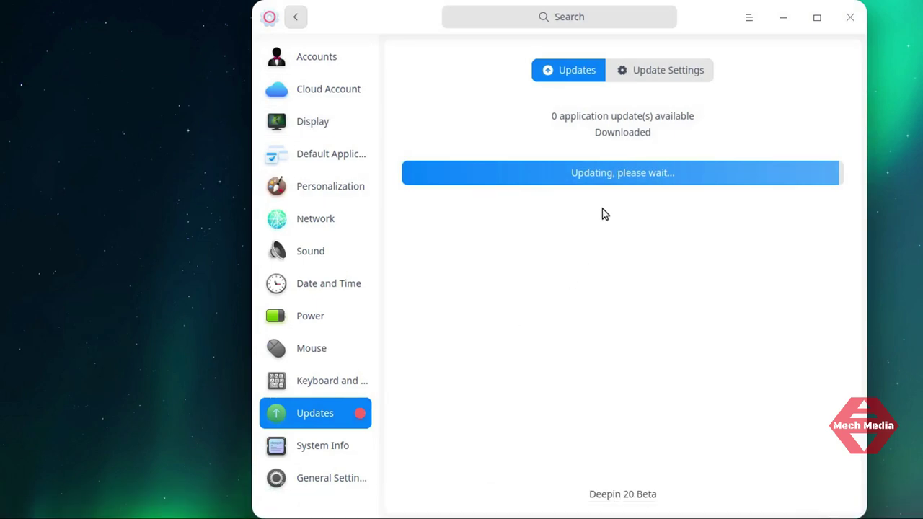
left_click_drag(423, 25, 378, 21)
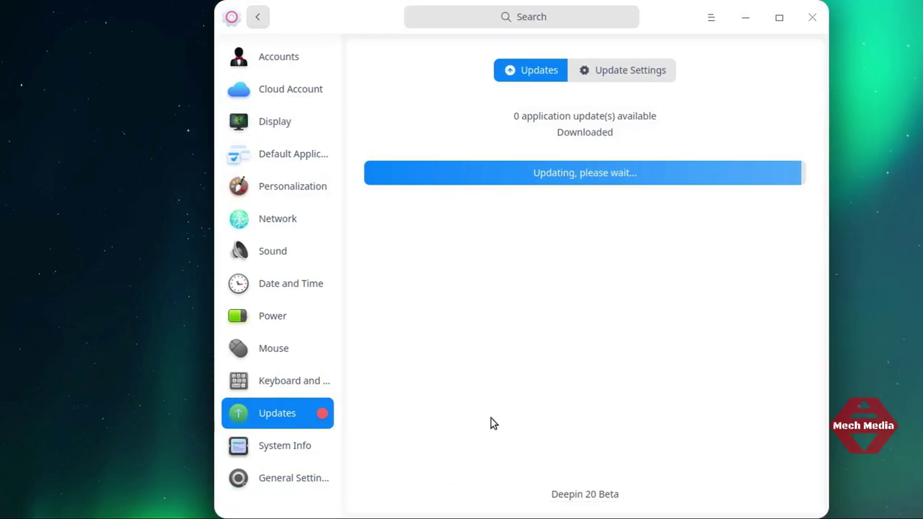
left_click(808, 20)
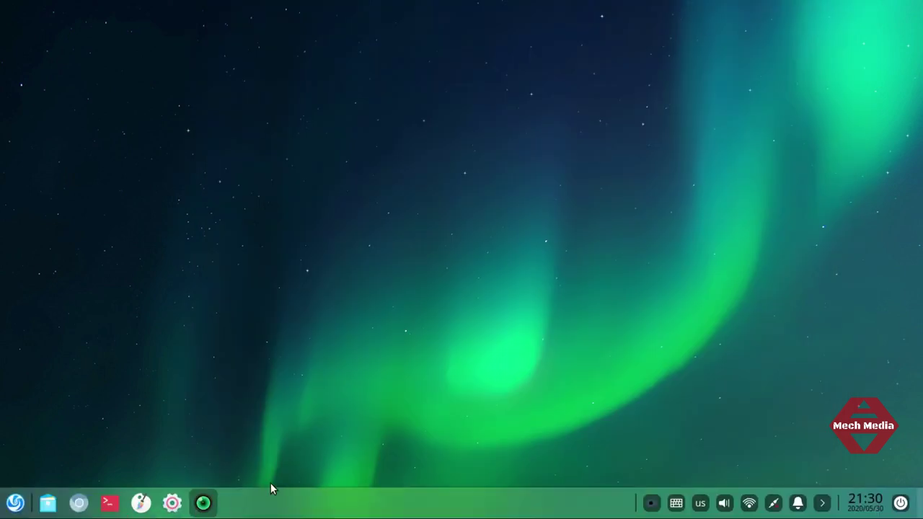
Step: Look through the launcher's full list of applications and close it
left_click(15, 503)
scroll(488, 271, "up", 3)
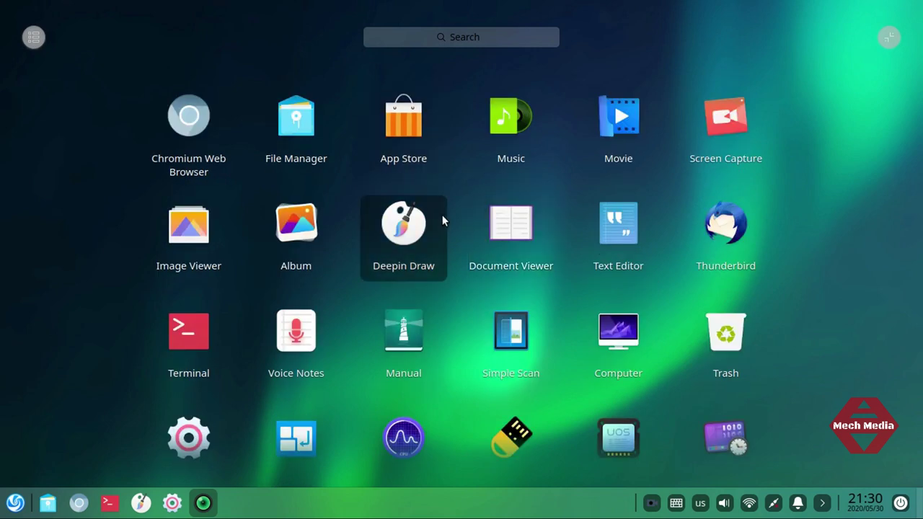
scroll(442, 215, "down", 3)
scroll(441, 215, "up", 3)
scroll(442, 214, "down", 3)
left_click(15, 503)
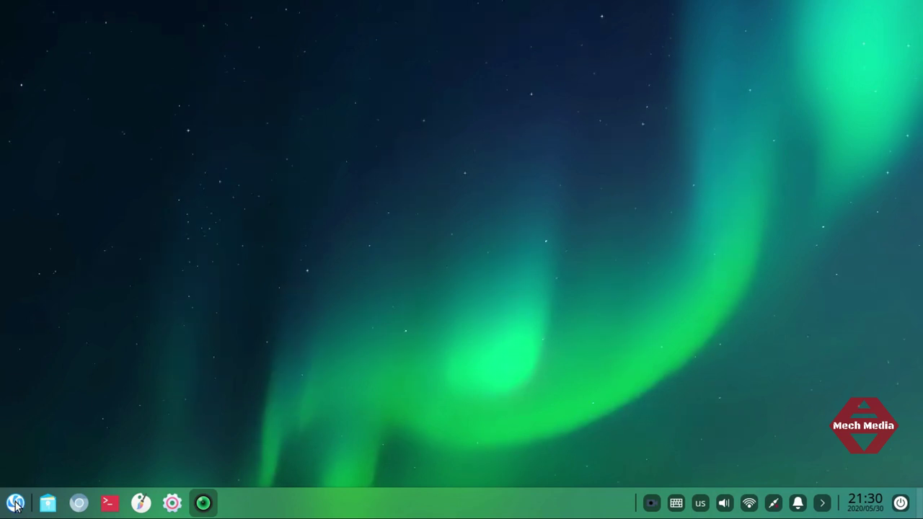